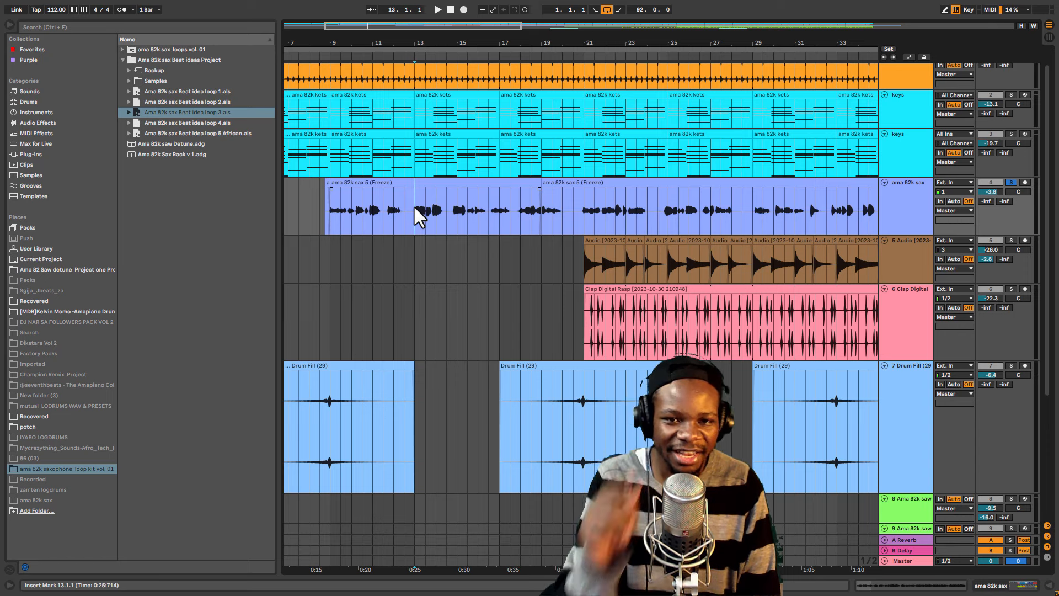
Play the soloed ama 82k sax track from bar 13 and stop
{"action": "key", "text": "space"}
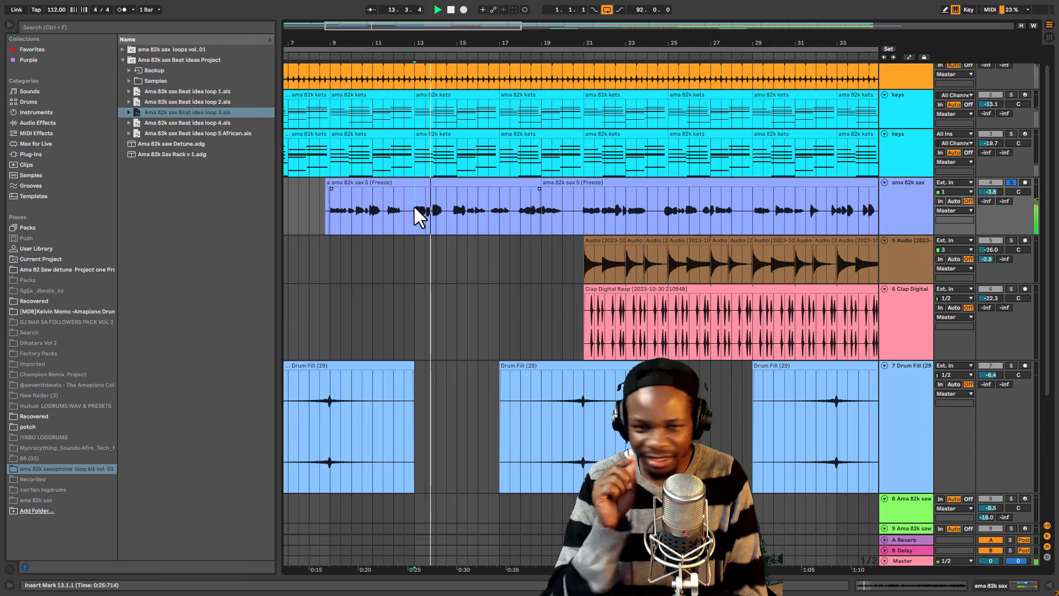
{"action": "key", "text": "space"}
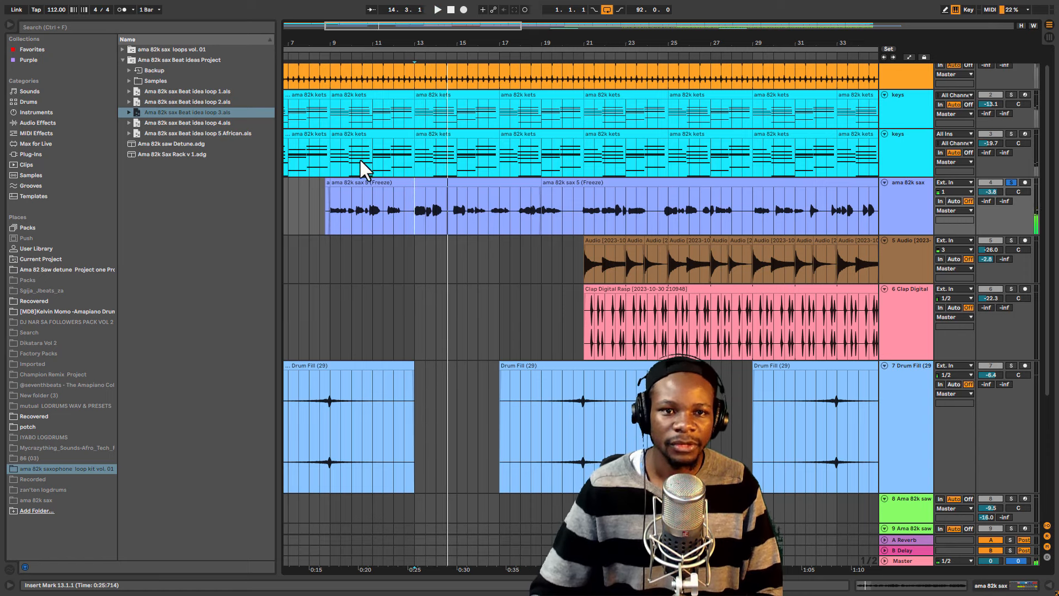
Play from bar 9 with both keys tracks, the sax and the ama 82k drum loop track soloed
{"action": "left_click", "coordinate": [335, 162]}
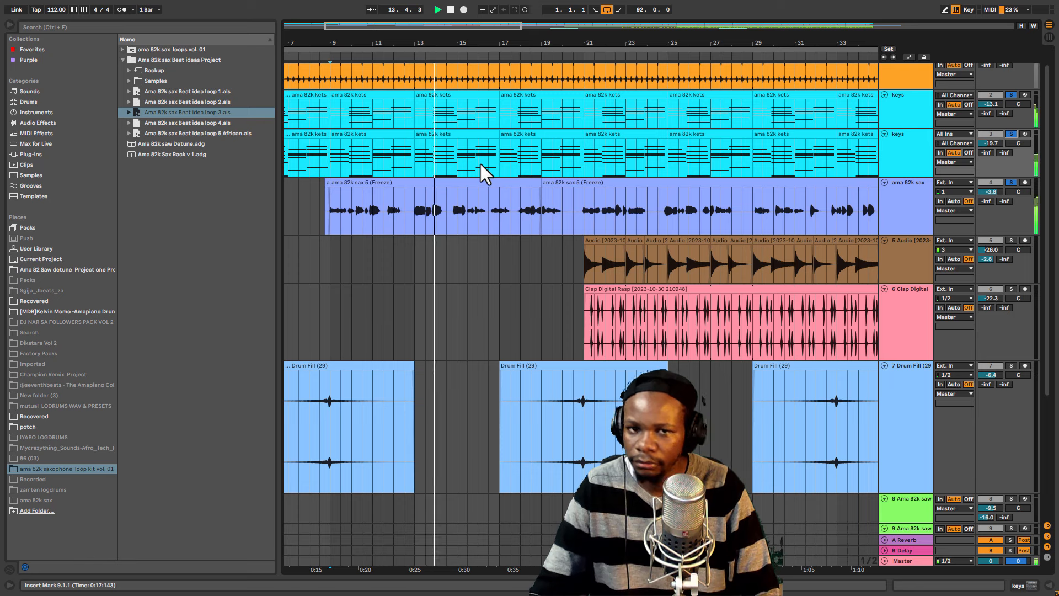
{"action": "scroll", "coordinate": [804, 146], "scroll_direction": "up", "scroll_amount": 2}
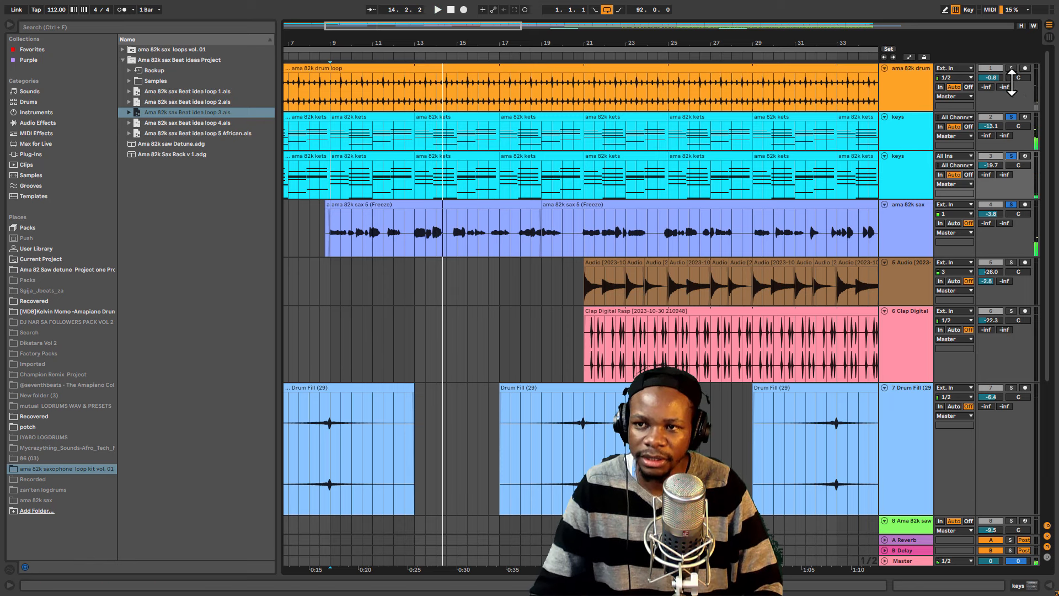
{"action": "key", "text": "space"}
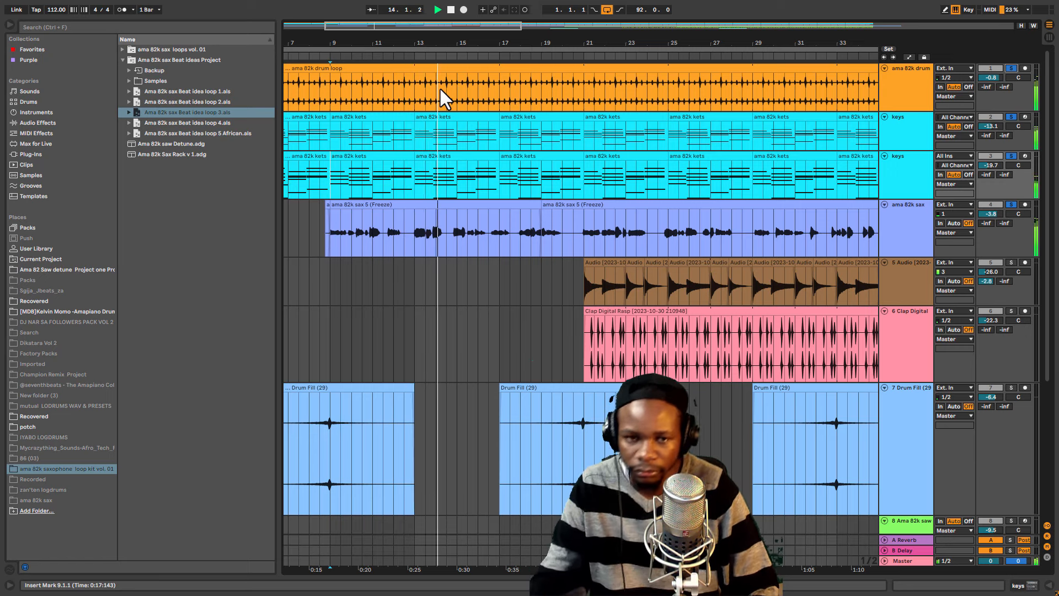
Clear the solo on all tracks so the full mix plays
{"action": "scroll", "coordinate": [717, 174], "scroll_direction": "down", "scroll_amount": 3}
{"action": "scroll", "coordinate": [772, 171], "scroll_direction": "down", "scroll_amount": 2}
{"action": "scroll", "coordinate": [814, 157], "scroll_direction": "up", "scroll_amount": 3}
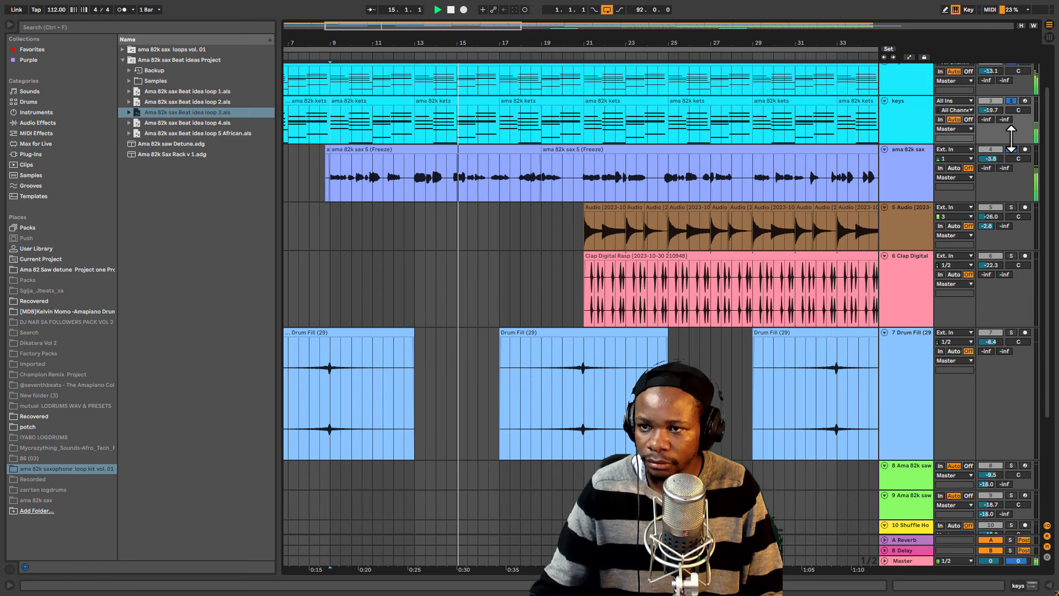
{"action": "left_click", "coordinate": [1010, 149]}
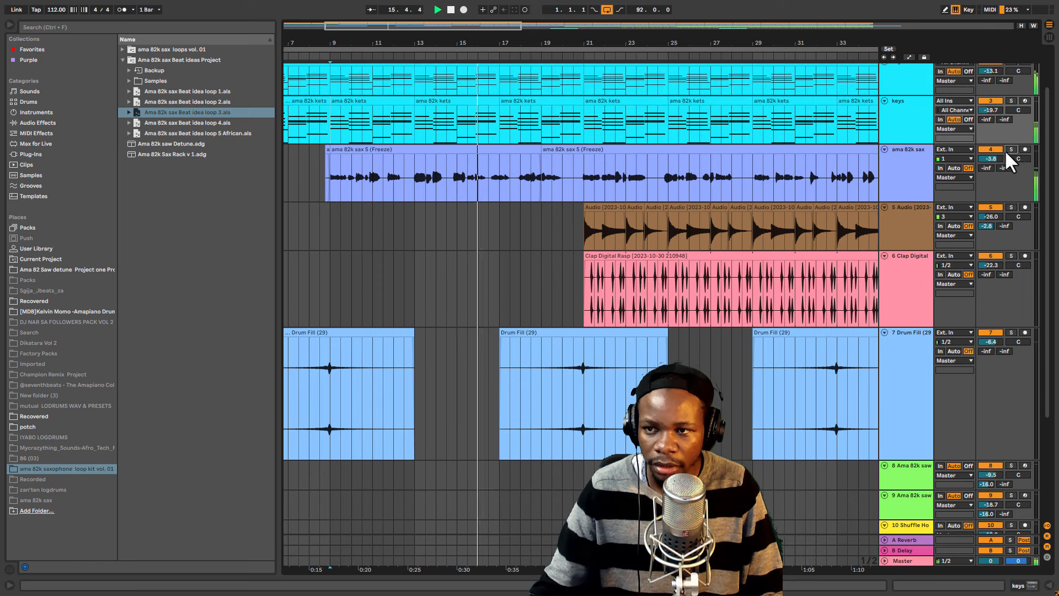
{"action": "scroll", "coordinate": [584, 219], "scroll_direction": "up", "scroll_amount": 2}
{"action": "scroll", "coordinate": [579, 254], "scroll_direction": "down", "scroll_amount": 2}
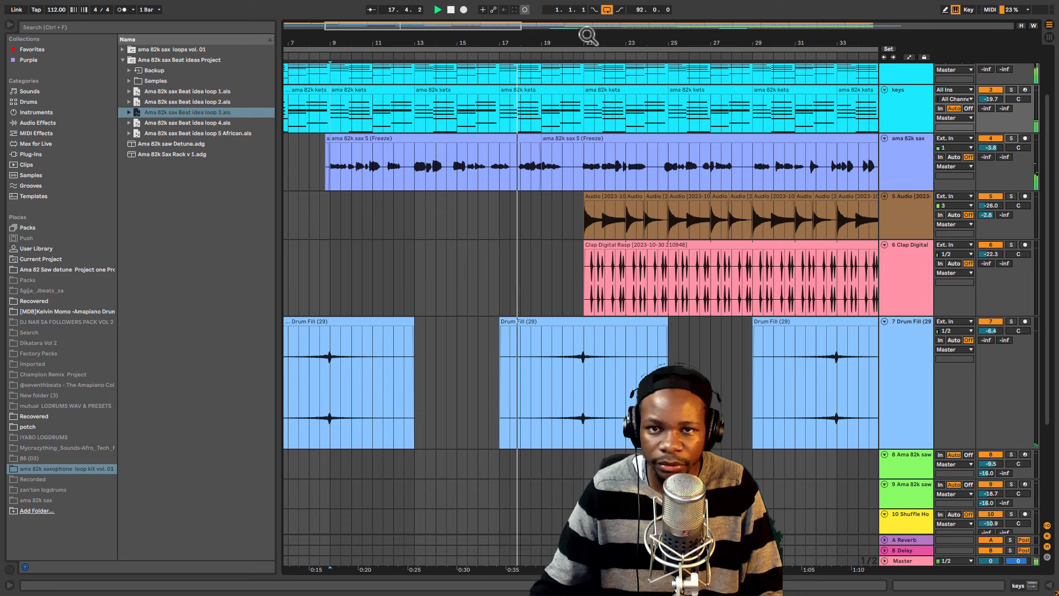
Play the full arrangement from bar 57, look through all its tracks during playback, and stop
{"action": "left_click_drag", "start_coordinate": [627, 43], "coordinate": [385, 42]}
{"action": "scroll", "coordinate": [868, 392], "scroll_direction": "down", "scroll_amount": 1}
{"action": "scroll", "coordinate": [868, 393], "scroll_direction": "down", "scroll_amount": 5}
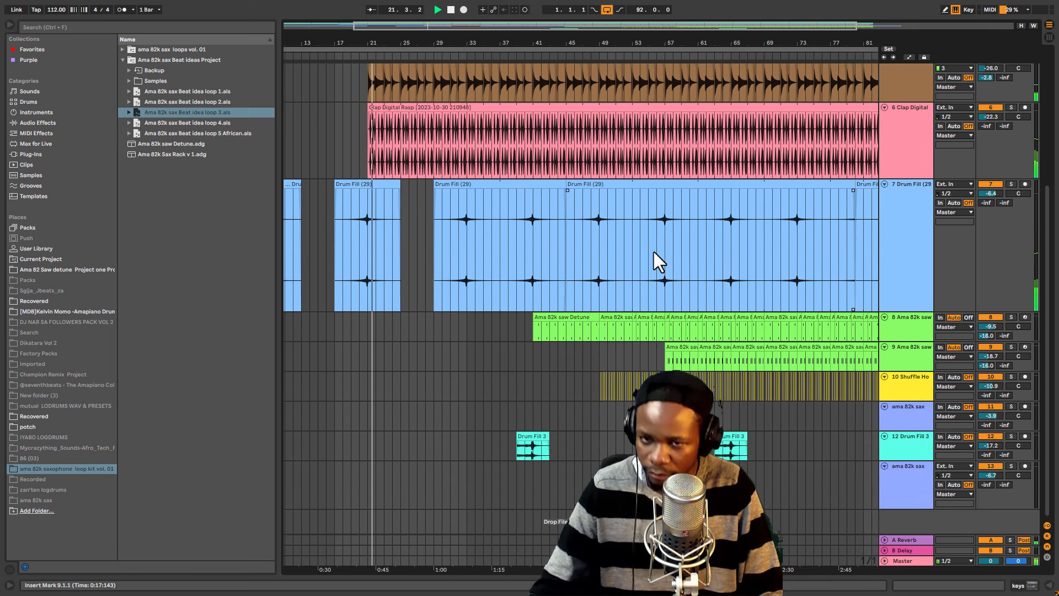
{"action": "key", "text": "space"}
{"action": "left_click", "coordinate": [664, 225]}
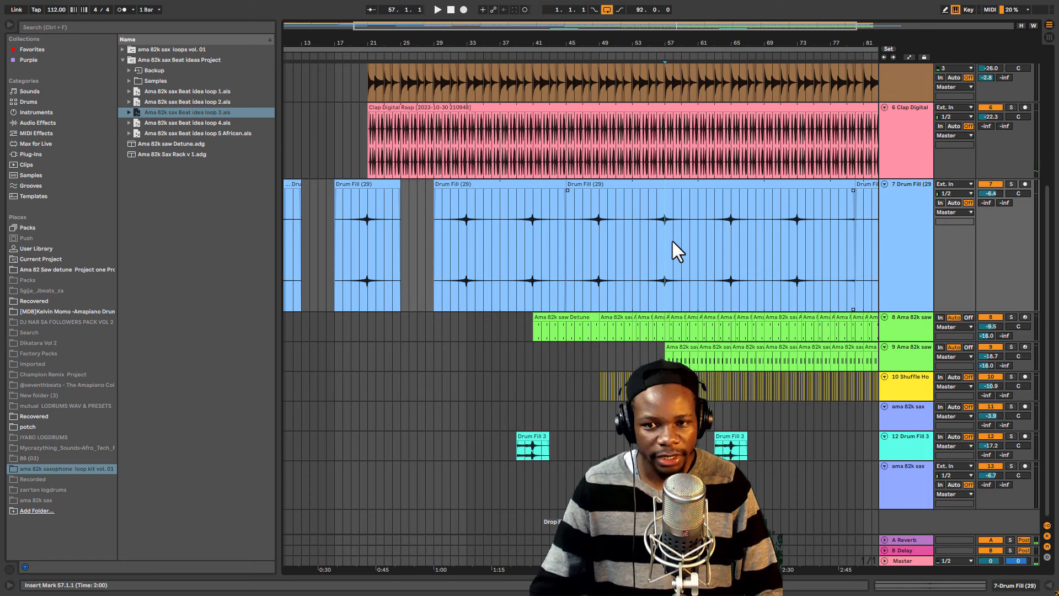
{"action": "key", "text": "space"}
{"action": "left_click_drag", "start_coordinate": [756, 41], "coordinate": [658, 49]}
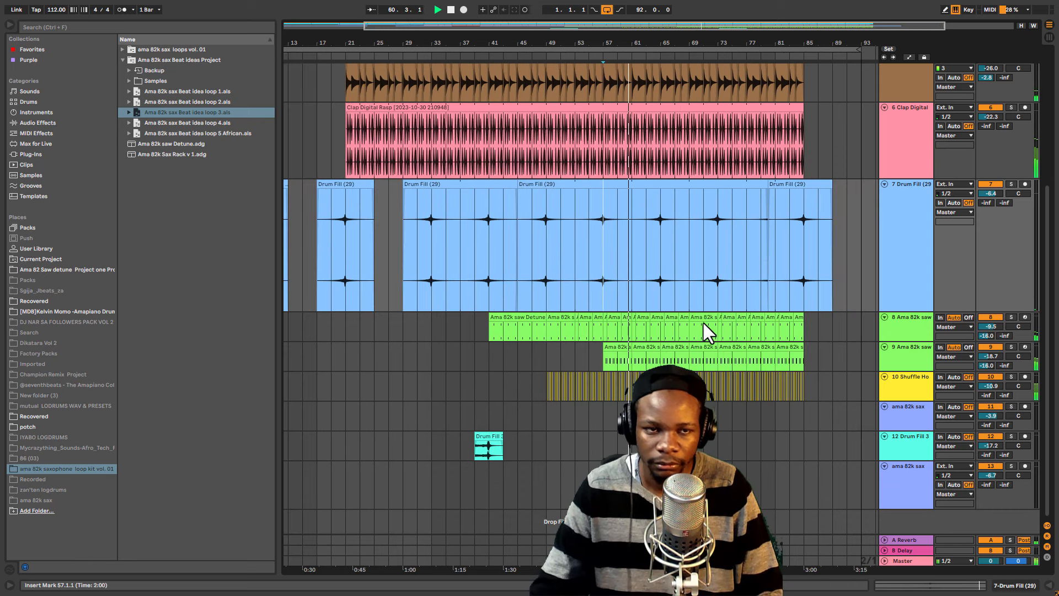
{"action": "scroll", "coordinate": [749, 334], "scroll_direction": "up", "scroll_amount": 1}
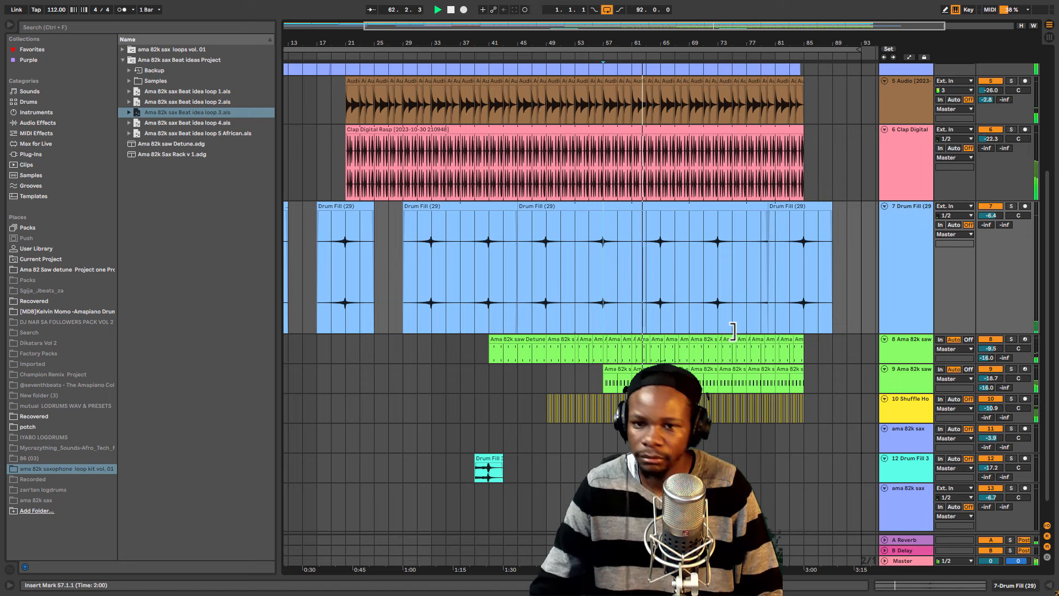
{"action": "scroll", "coordinate": [733, 337], "scroll_direction": "up", "scroll_amount": 8}
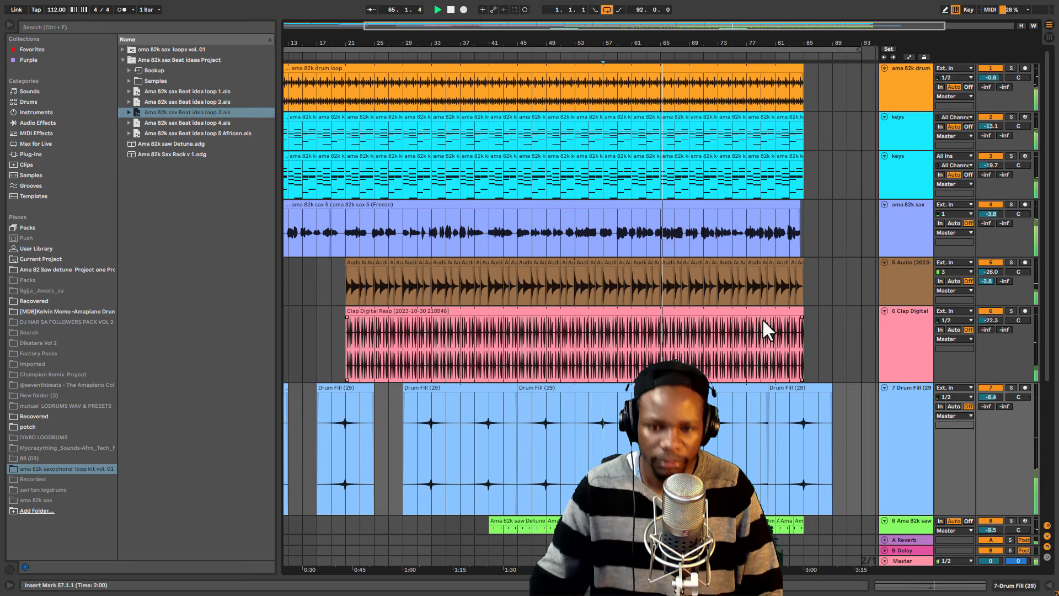
{"action": "scroll", "coordinate": [730, 334], "scroll_direction": "down", "scroll_amount": 3}
{"action": "scroll", "coordinate": [729, 346], "scroll_direction": "down", "scroll_amount": 5}
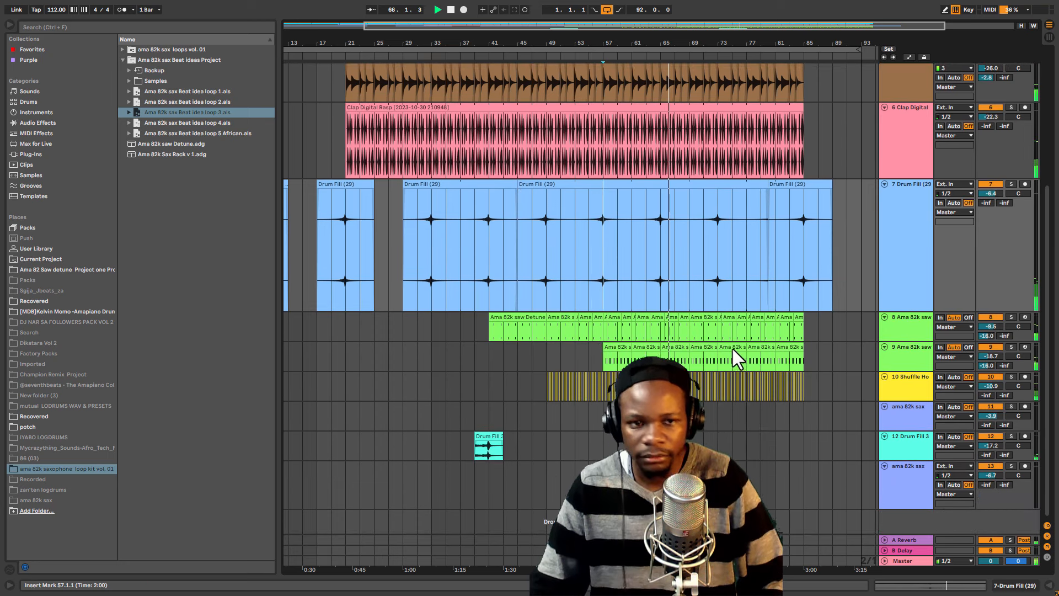
{"action": "scroll", "coordinate": [580, 182], "scroll_direction": "up", "scroll_amount": 3}
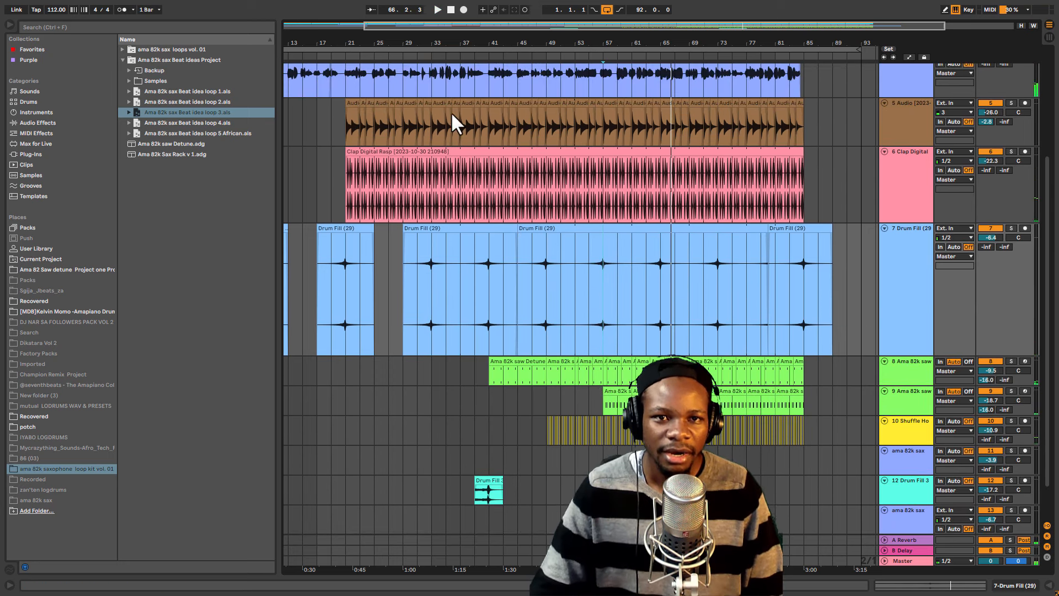
Place the insert marker at bar 9 on the ama 82k sax track, near the start of its clips
{"action": "scroll", "coordinate": [393, 42], "scroll_direction": "left", "scroll_amount": 5}
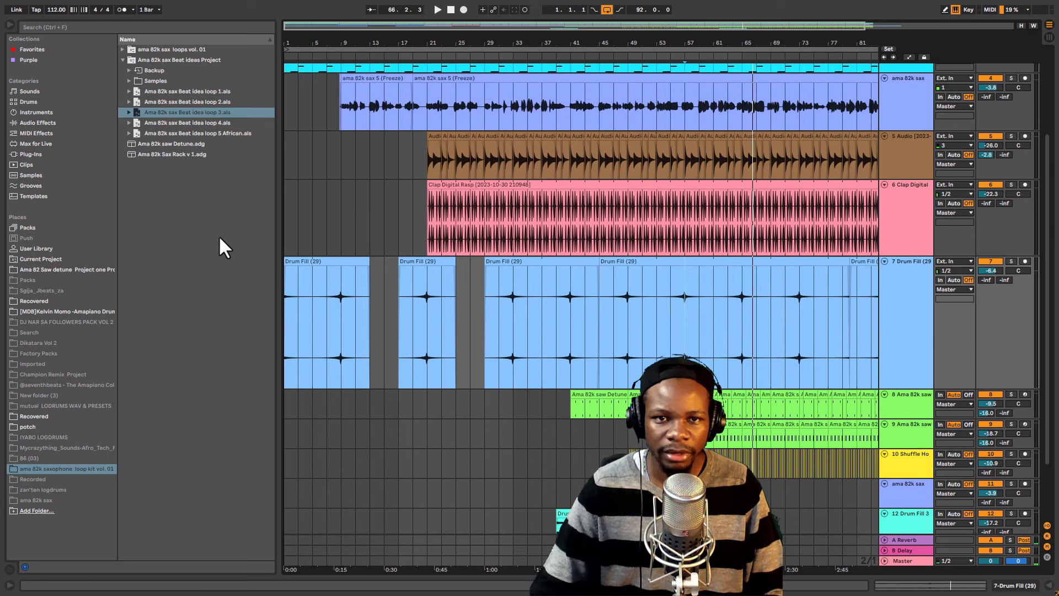
{"action": "left_click_drag", "start_coordinate": [345, 44], "coordinate": [350, 114]}
{"action": "scroll", "coordinate": [335, 95], "scroll_direction": "up", "scroll_amount": 2}
{"action": "left_click", "coordinate": [341, 114]}
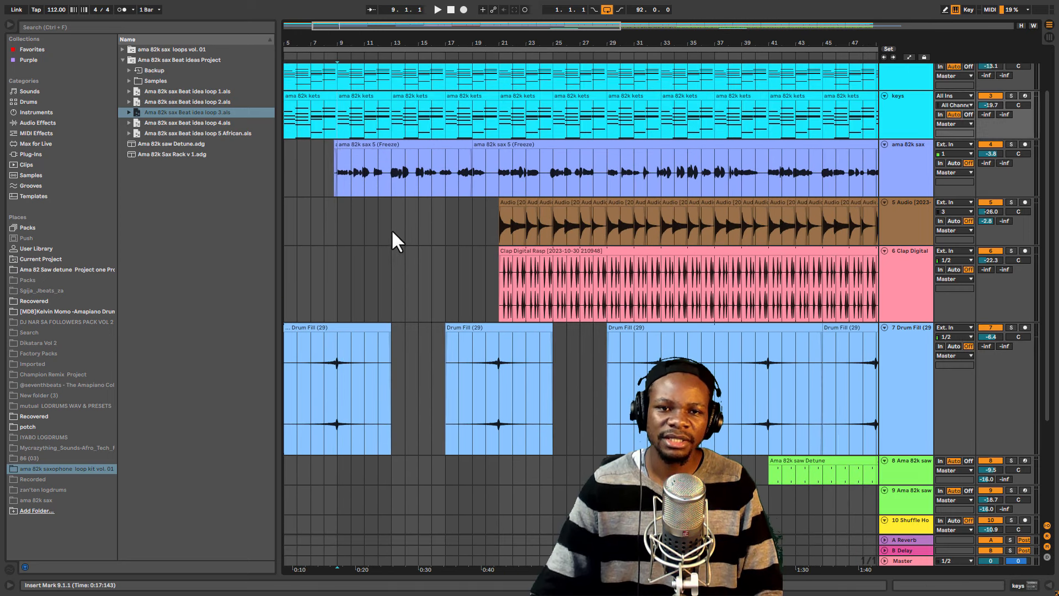
{"action": "scroll", "coordinate": [392, 226], "scroll_direction": "up", "scroll_amount": 2}
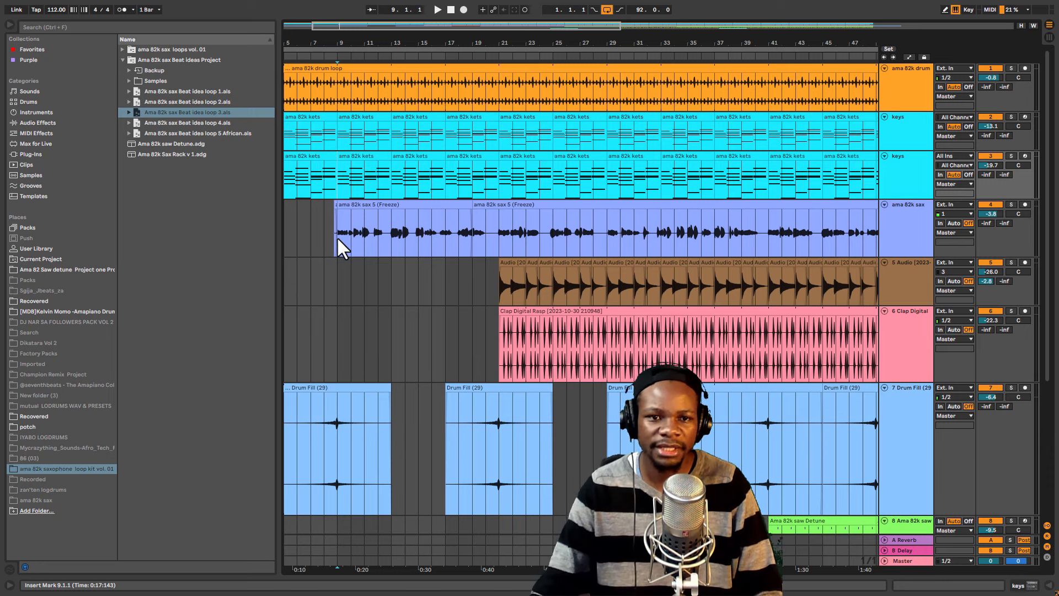
{"action": "left_click", "coordinate": [336, 236]}
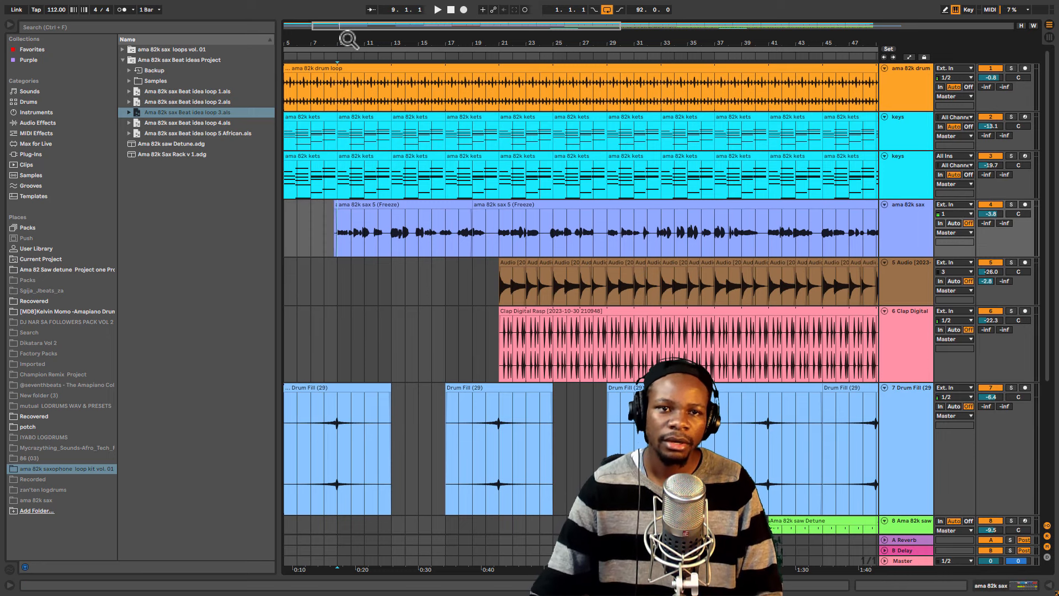
{"action": "left_click_drag", "start_coordinate": [347, 39], "coordinate": [347, 60]}
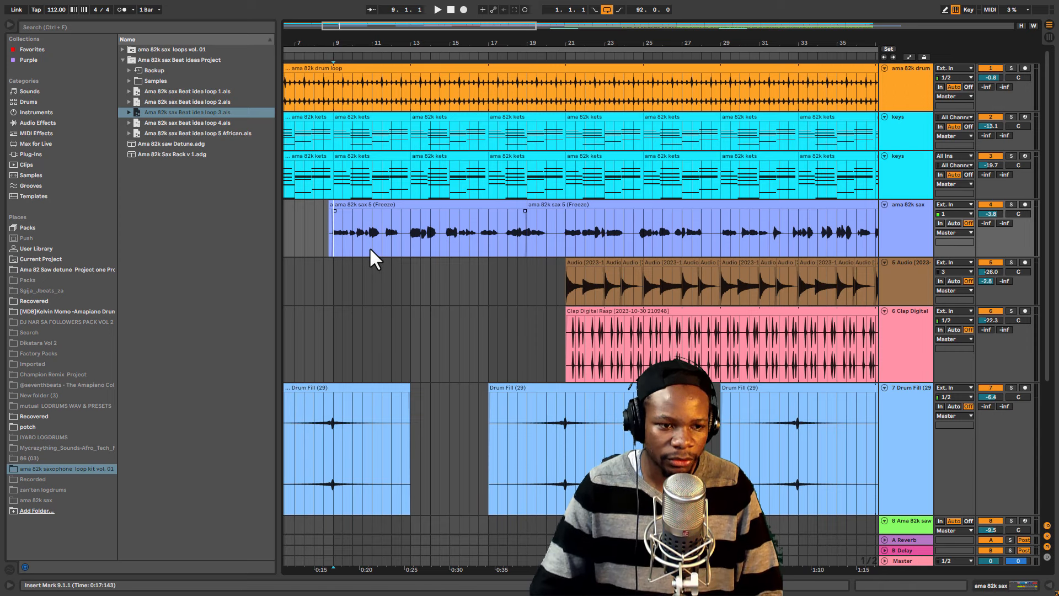
Open the ama 82k saxophone loop kit vol. 01 place and highlight all sax loops in the ama 82k sax loops vol. 01 folder
{"action": "left_click", "coordinate": [24, 469]}
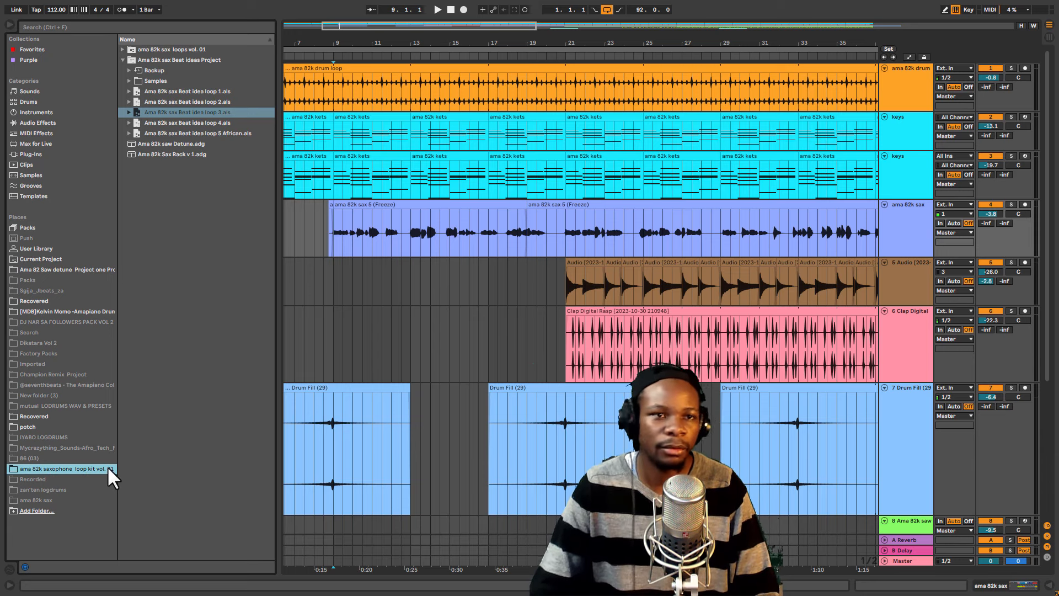
{"action": "left_click", "coordinate": [122, 59]}
{"action": "left_click", "coordinate": [162, 49]}
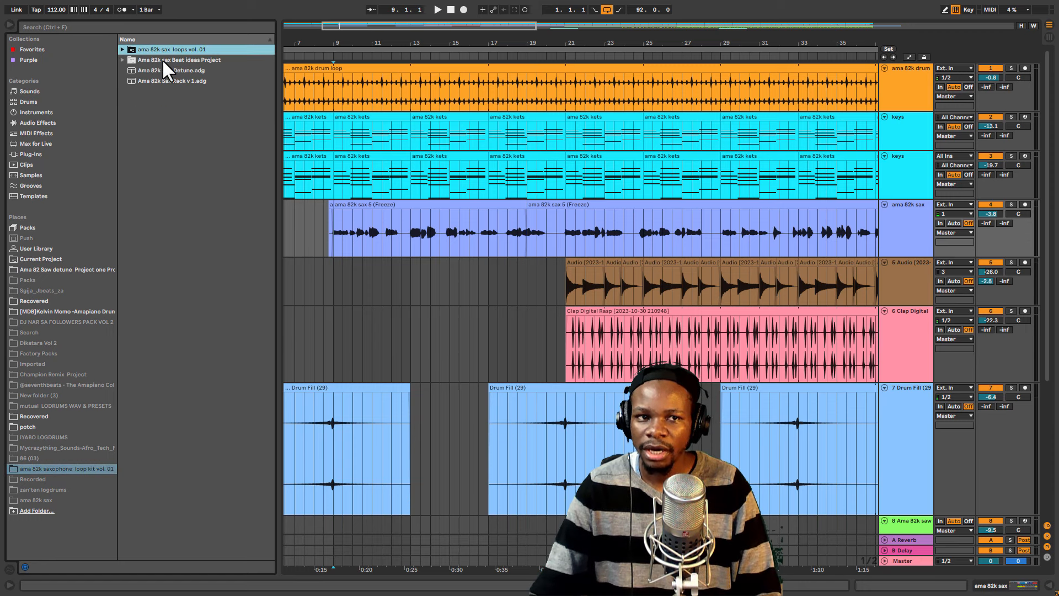
{"action": "left_click", "coordinate": [122, 49]}
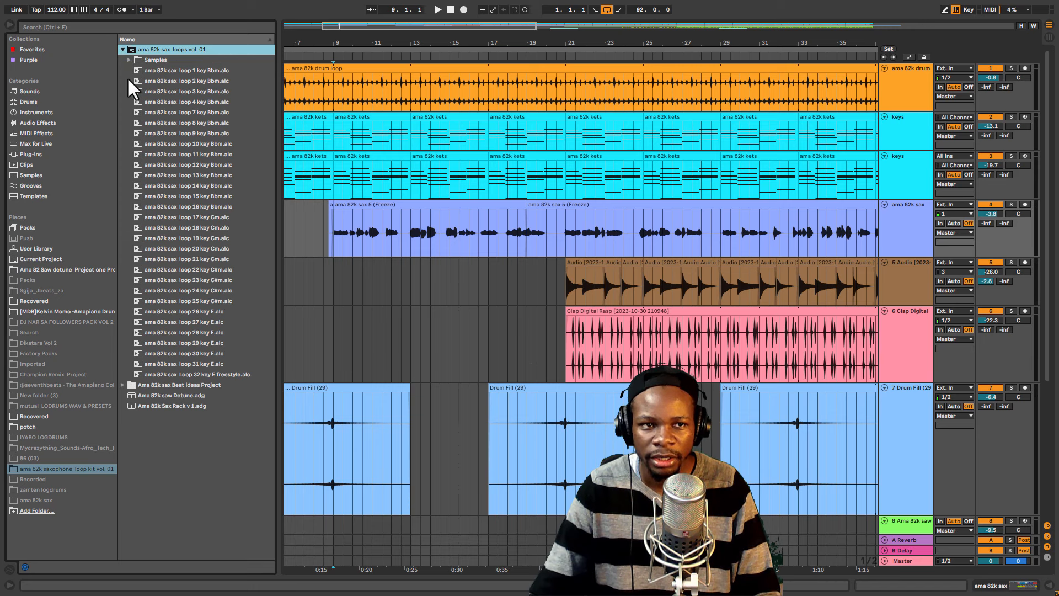
{"action": "left_click_drag", "start_coordinate": [131, 81], "coordinate": [213, 399]}
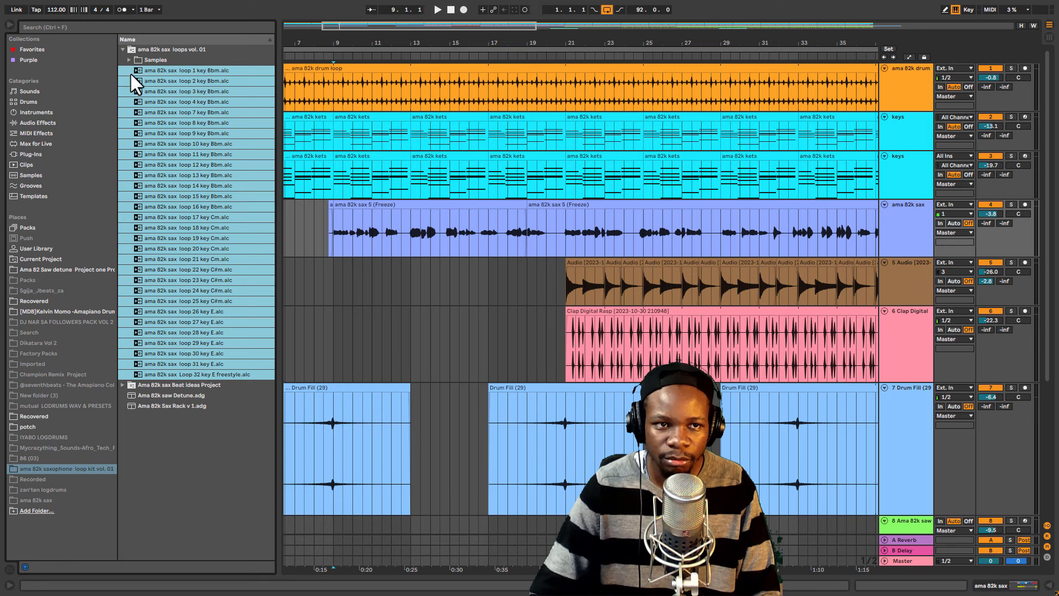
Collapse the loops folder, expand Ama 82k sax Beat ideas Project, and highlight Beat idea loop 1.als and loop 2.als in turn
{"action": "left_click", "coordinate": [123, 49]}
{"action": "left_click", "coordinate": [166, 59]}
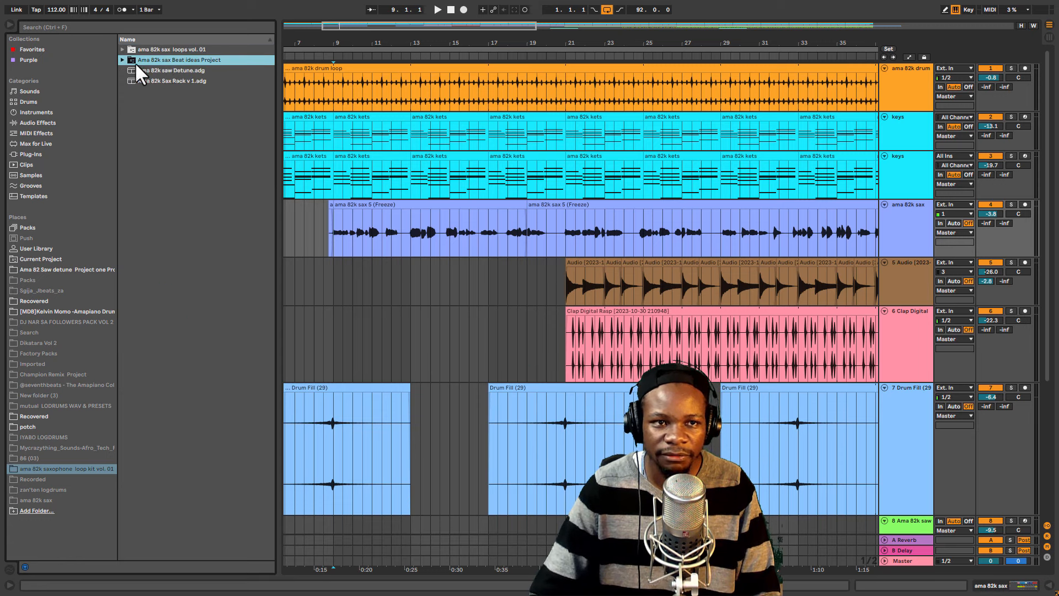
{"action": "left_click", "coordinate": [123, 59]}
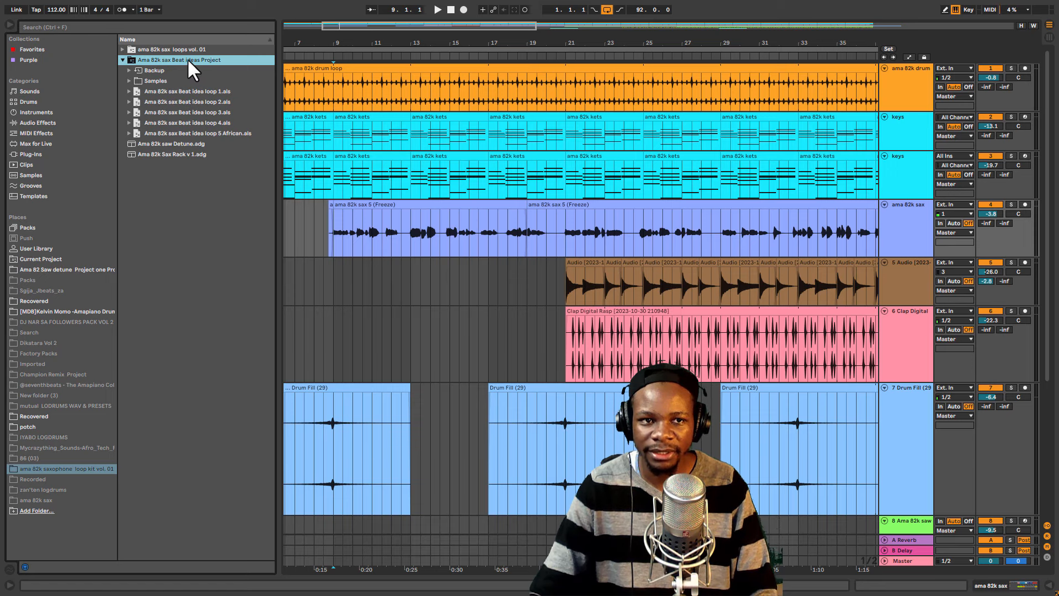
{"action": "left_click", "coordinate": [181, 90]}
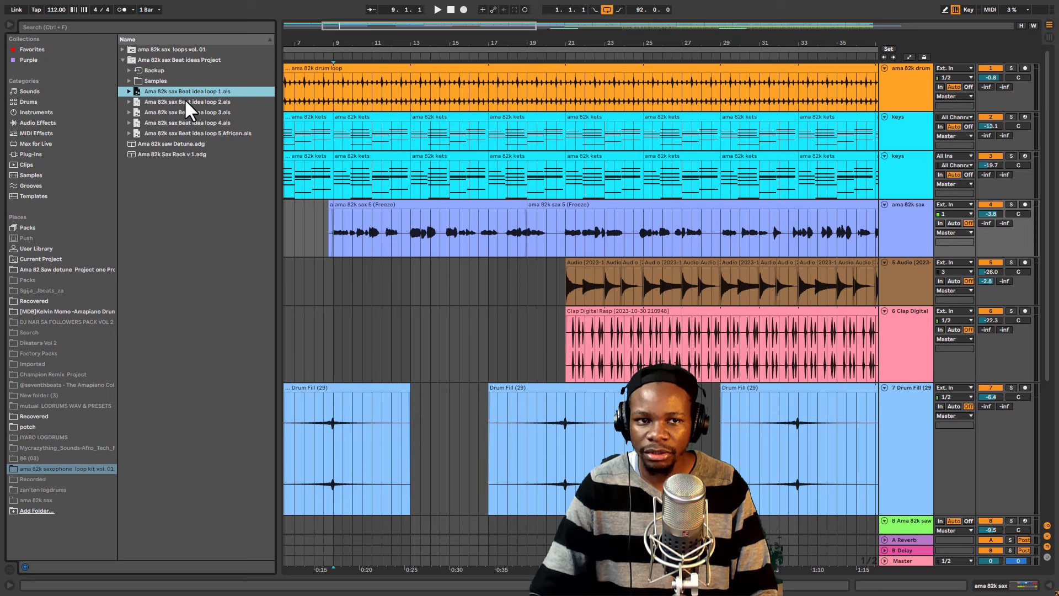
{"action": "left_click", "coordinate": [185, 101]}
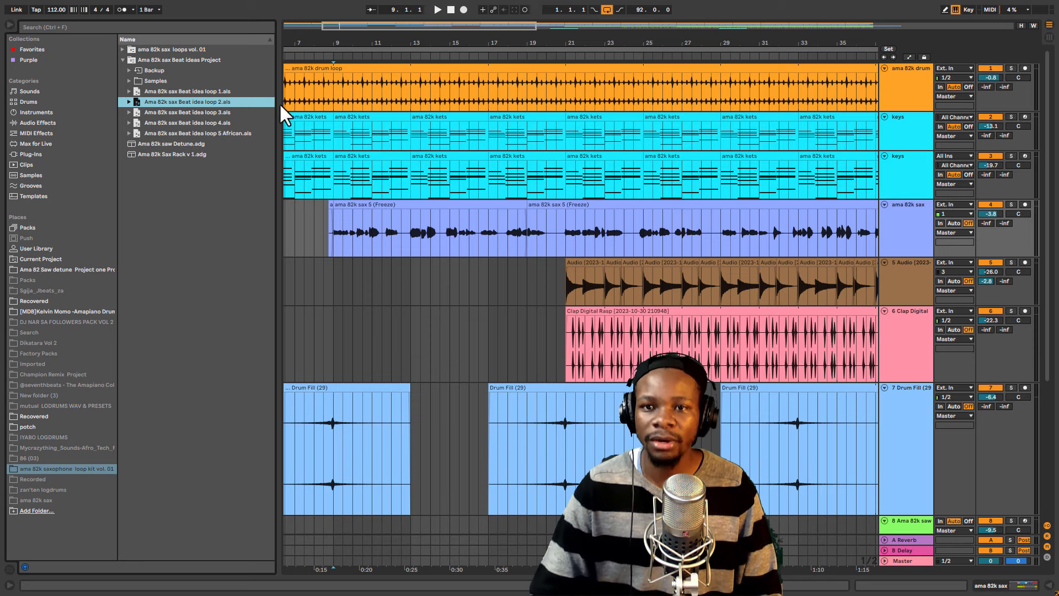
Show the whole arrangement and highlight a range in the ama 82k drum loop clip, such as bars 11 to 29
{"action": "left_click_drag", "start_coordinate": [405, 42], "coordinate": [405, 1]}
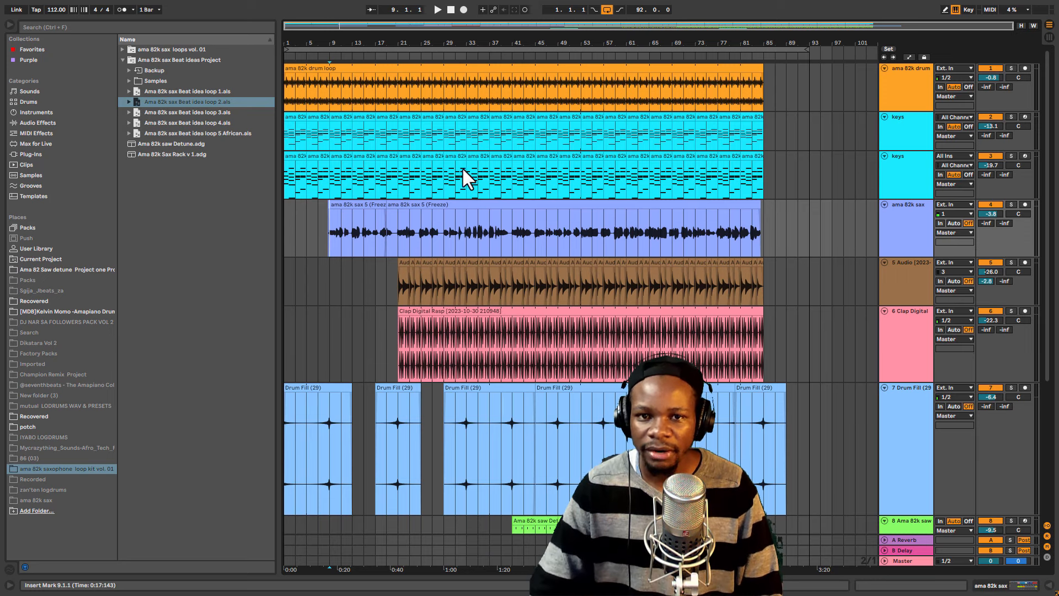
{"action": "left_click_drag", "start_coordinate": [466, 38], "coordinate": [389, 117]}
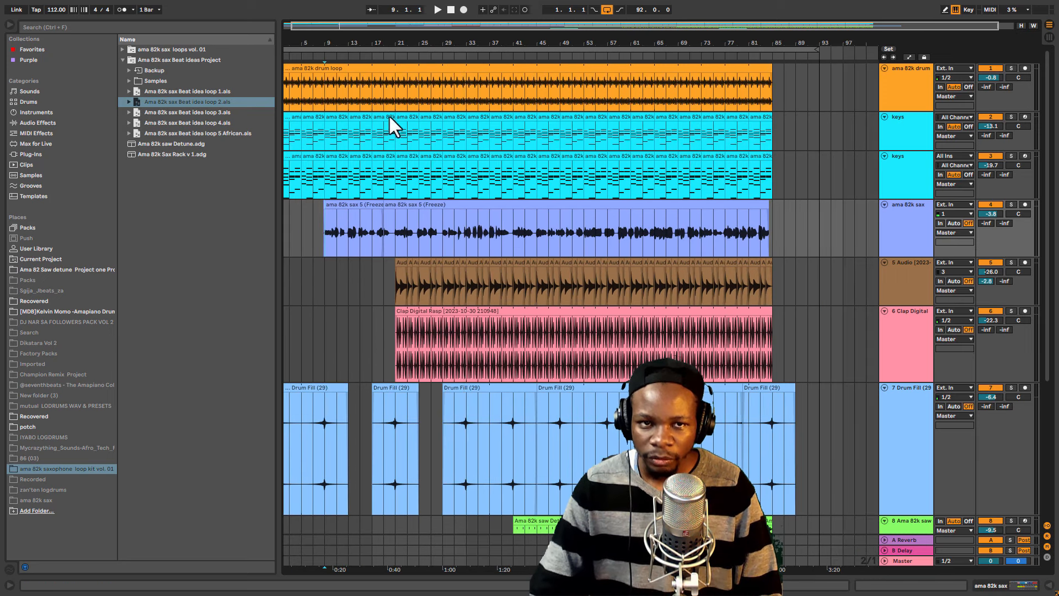
{"action": "scroll", "coordinate": [427, 248], "scroll_direction": "down", "scroll_amount": 1}
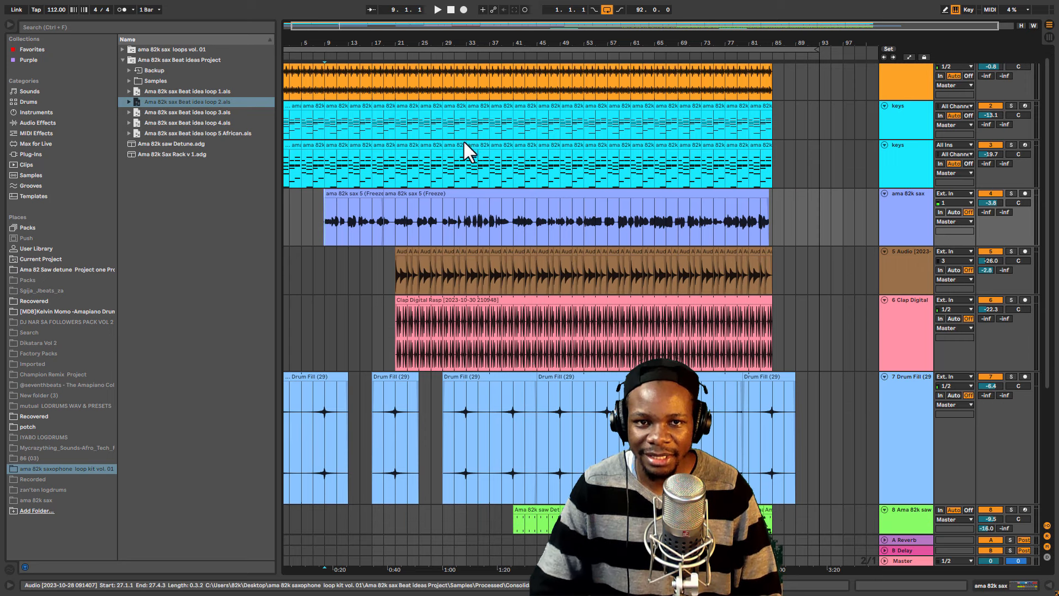
{"action": "scroll", "coordinate": [457, 140], "scroll_direction": "up", "scroll_amount": 1}
{"action": "left_click_drag", "start_coordinate": [341, 84], "coordinate": [447, 68]}
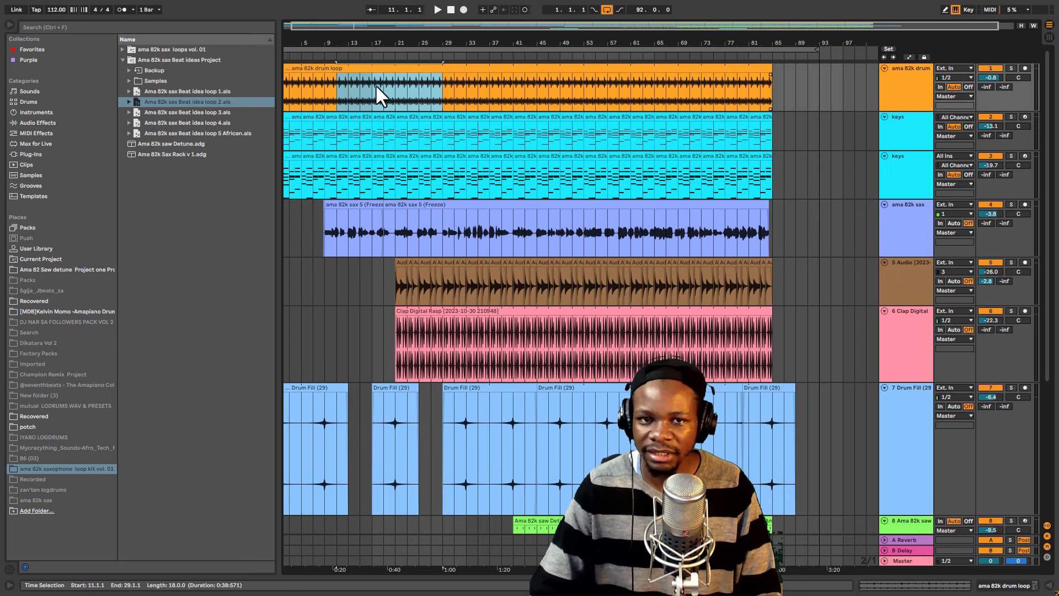
{"action": "left_click_drag", "start_coordinate": [363, 86], "coordinate": [465, 89]}
Highlight the range from 13.1.1 to 23.3.1 on the second keys track
{"action": "left_click_drag", "start_coordinate": [358, 139], "coordinate": [456, 177]}
{"action": "left_click_drag", "start_coordinate": [353, 37], "coordinate": [400, 177]}
{"action": "left_click_drag", "start_coordinate": [332, 178], "coordinate": [552, 165]}
Solo both keys tracks and briefly play them from bar 13
{"action": "left_click", "coordinate": [1010, 118]}
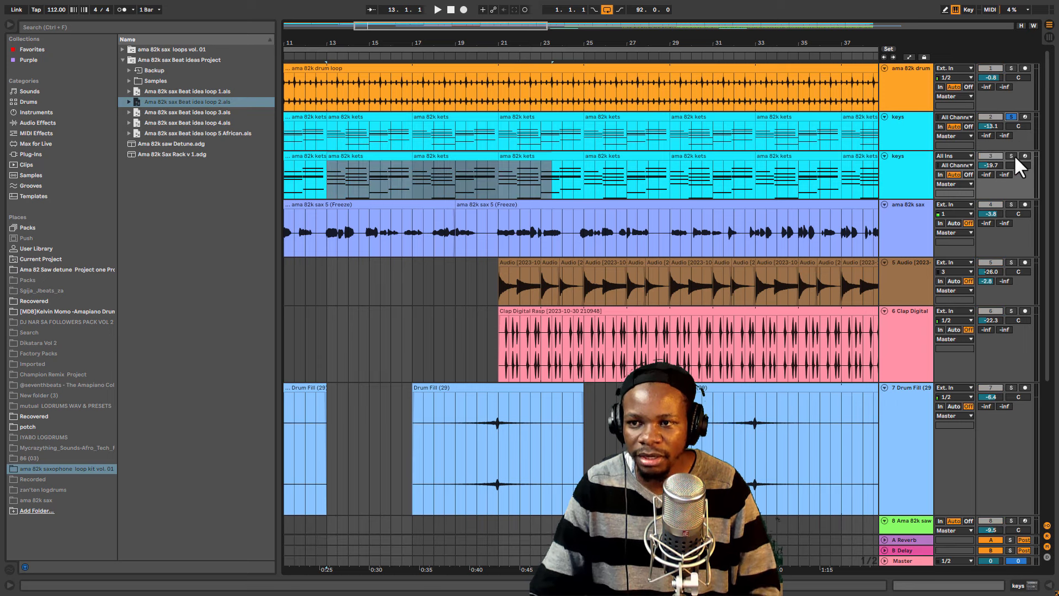
{"action": "key", "text": "space"}
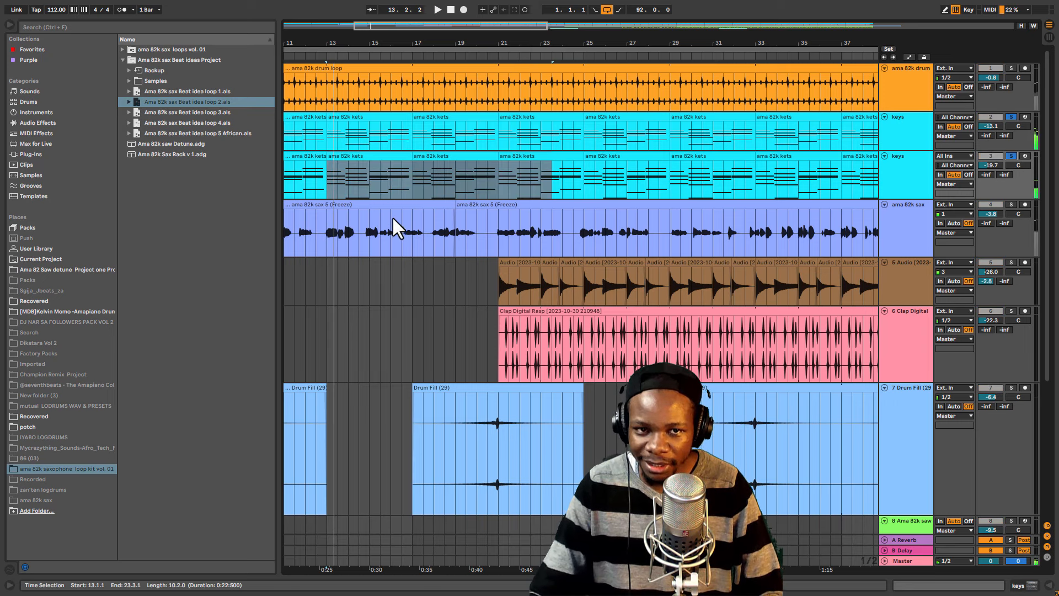
{"action": "scroll", "coordinate": [411, 193], "scroll_direction": "down", "scroll_amount": 2}
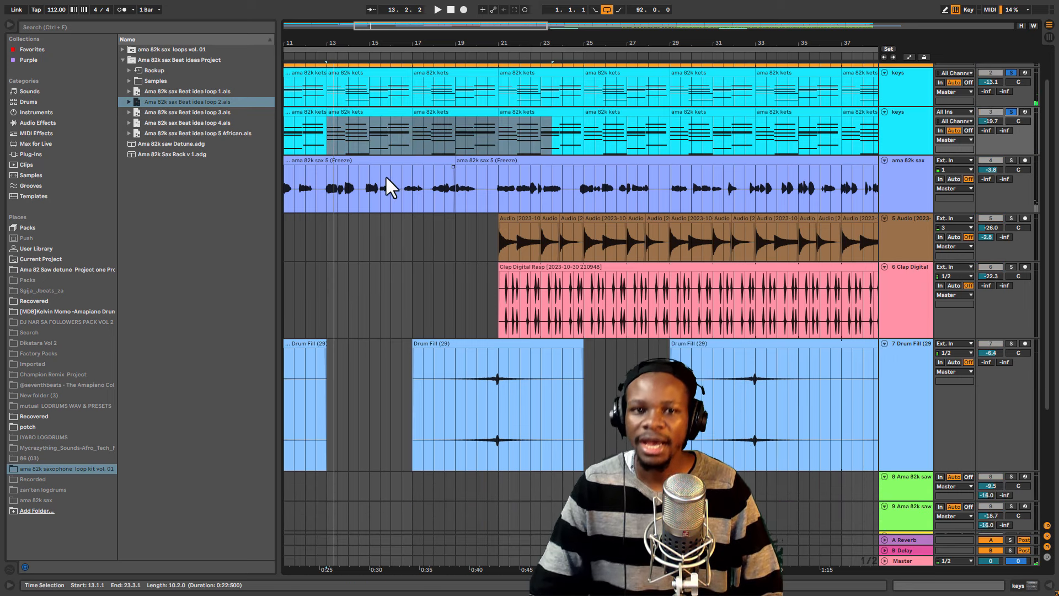
Solo the first ama 82k sax track and briefly play it from bar 13
{"action": "left_click", "coordinate": [344, 193]}
{"action": "left_click_drag", "start_coordinate": [443, 27], "coordinate": [443, 4]}
{"action": "left_click", "coordinate": [382, 191]}
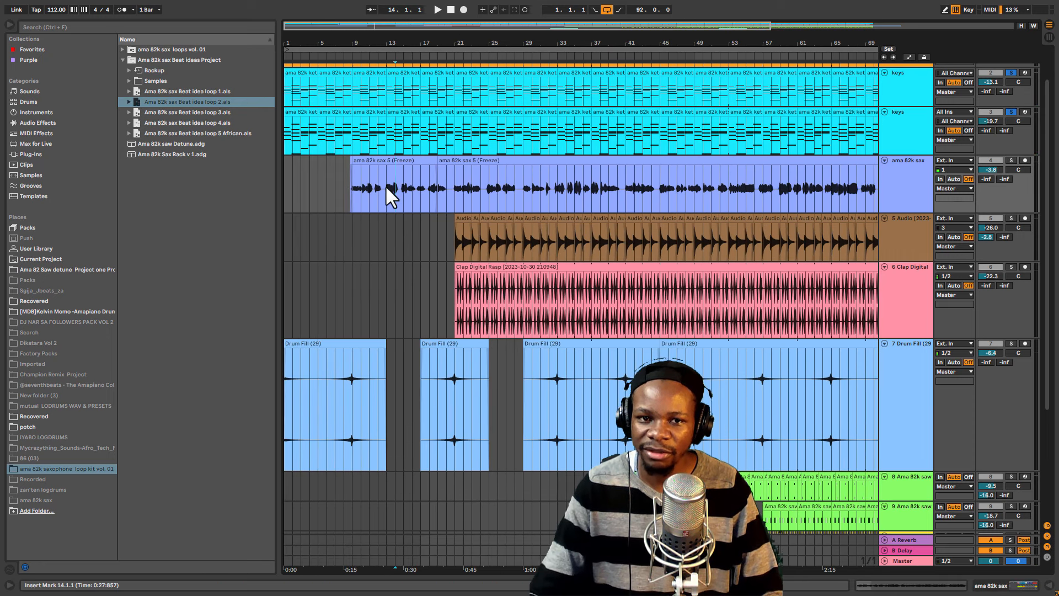
{"action": "left_click", "coordinate": [386, 183]}
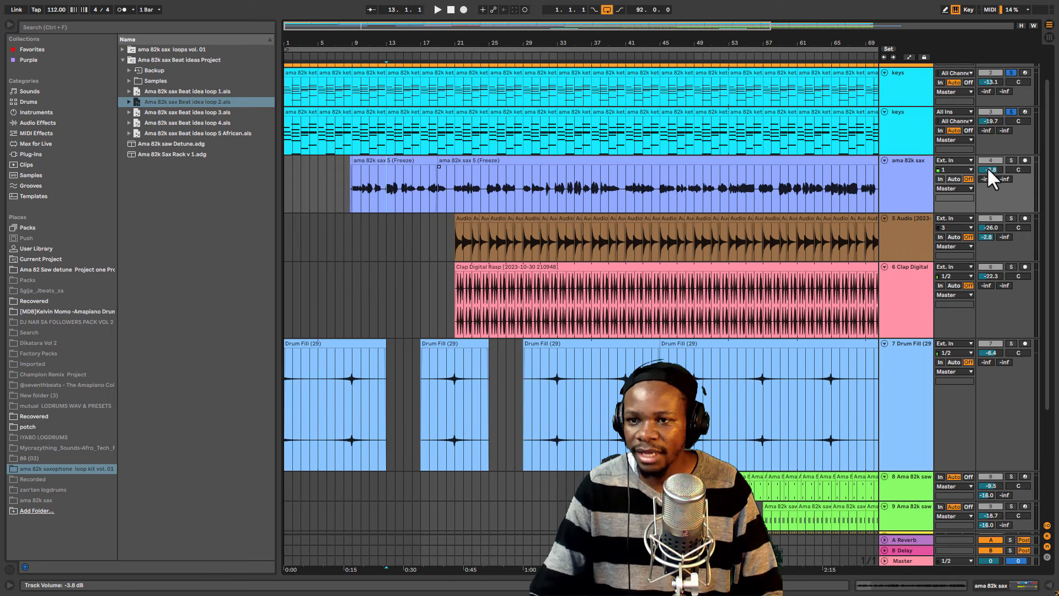
{"action": "key", "text": "space"}
{"action": "left_click", "coordinate": [1008, 160]}
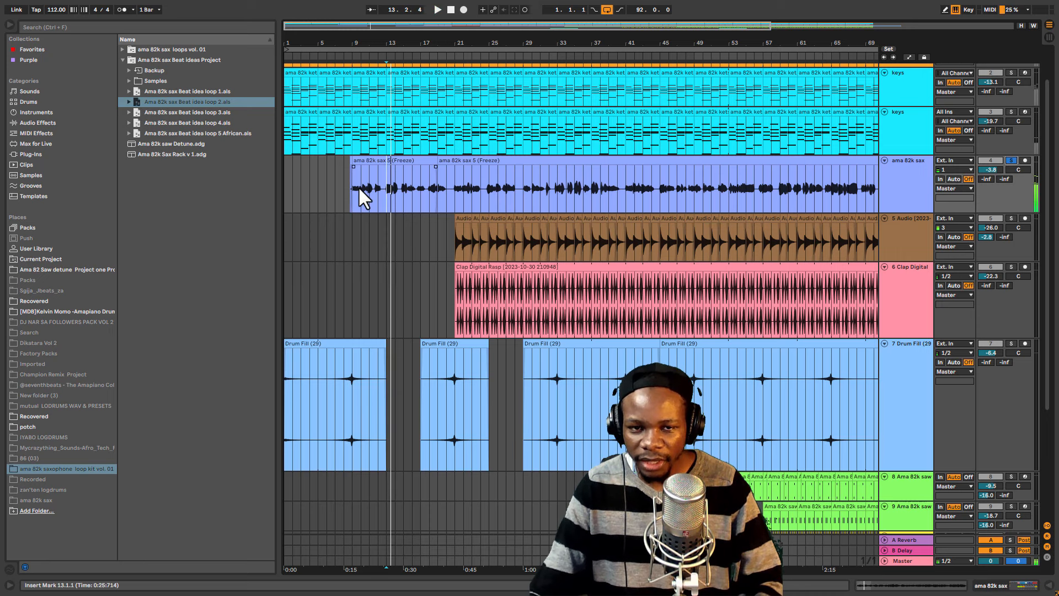
Highlight the range from 21.1.1 to 77.1.1 across the 5 Audio, Clap Digital and Drum Fill (29) tracks
{"action": "left_click_drag", "start_coordinate": [487, 42], "coordinate": [486, 20]}
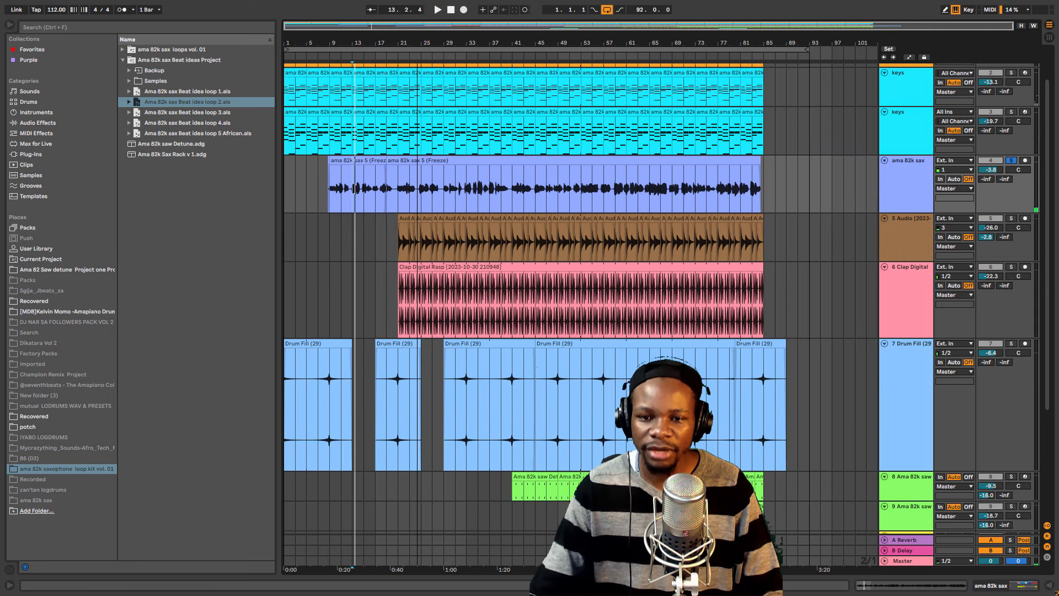
{"action": "scroll", "coordinate": [534, 398], "scroll_direction": "down", "scroll_amount": 3}
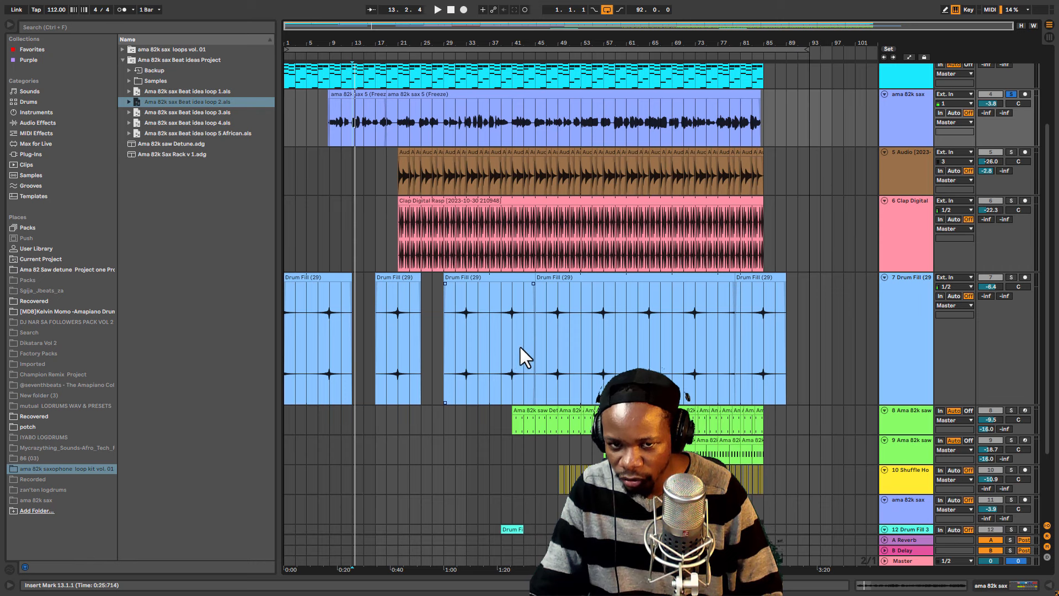
{"action": "left_click_drag", "start_coordinate": [388, 189], "coordinate": [719, 364]}
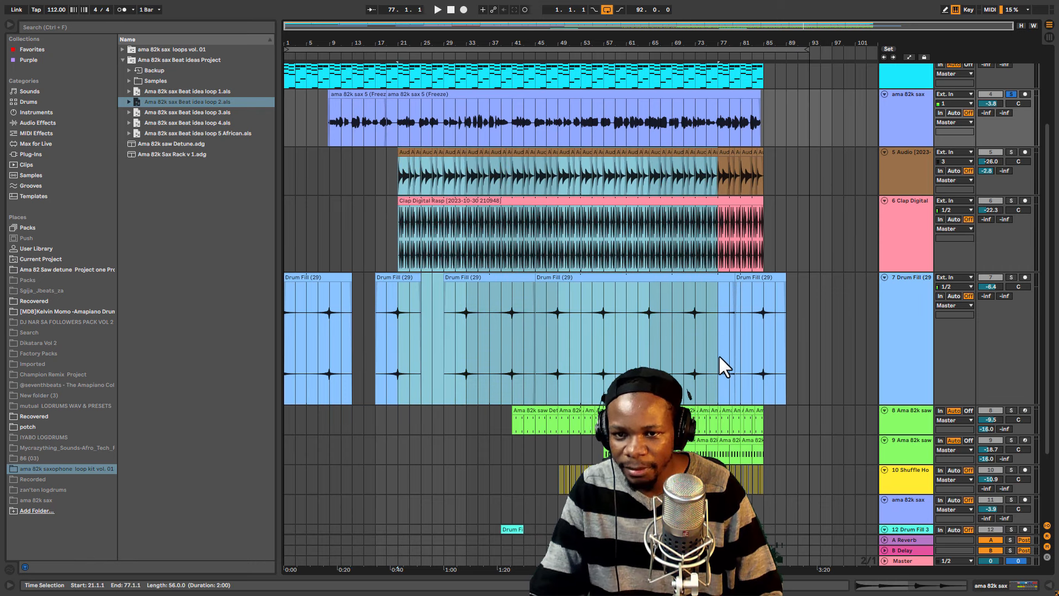
Highlight the range from 49.1.1 to 87.1.1 across both Ama 82k saw tracks
{"action": "scroll", "coordinate": [719, 364], "scroll_direction": "down", "scroll_amount": 3}
{"action": "scroll", "coordinate": [662, 359], "scroll_direction": "down", "scroll_amount": 1}
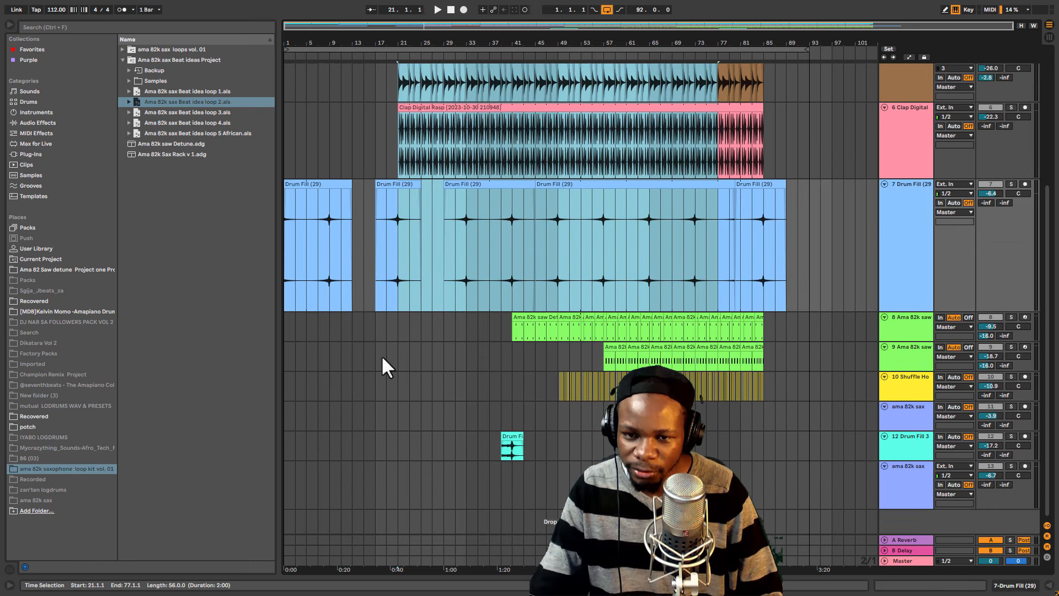
{"action": "left_click", "coordinate": [557, 356]}
{"action": "left_click_drag", "start_coordinate": [557, 355], "coordinate": [775, 317]}
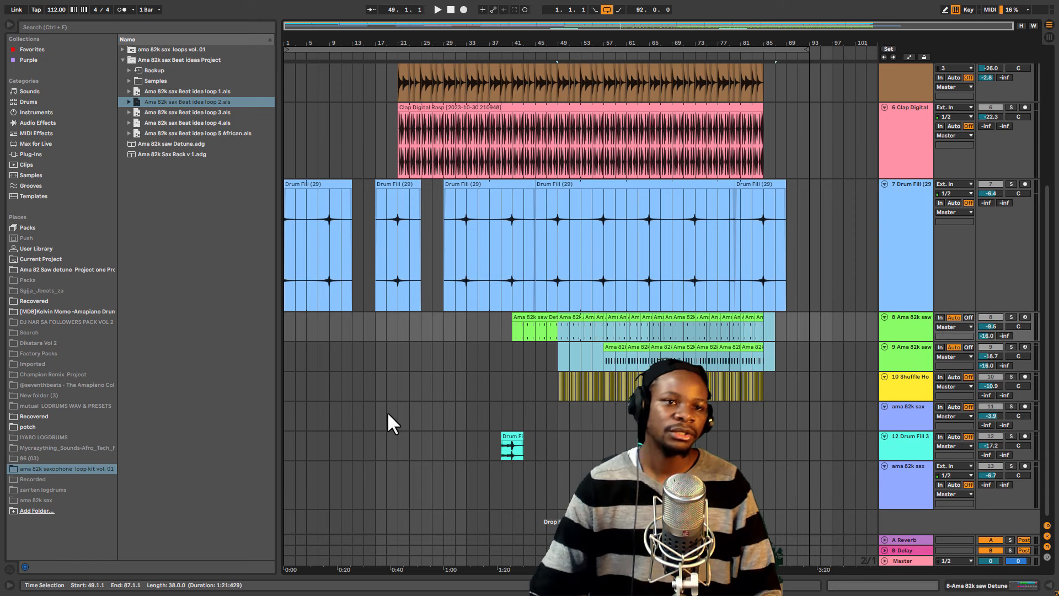
Collapse the Ama 82k sax Beat ideas Project folder and highlight the Ama 82k saw Detune.adg preset
{"action": "scroll", "coordinate": [477, 260], "scroll_direction": "up", "scroll_amount": 4}
{"action": "scroll", "coordinate": [478, 260], "scroll_direction": "up", "scroll_amount": 2}
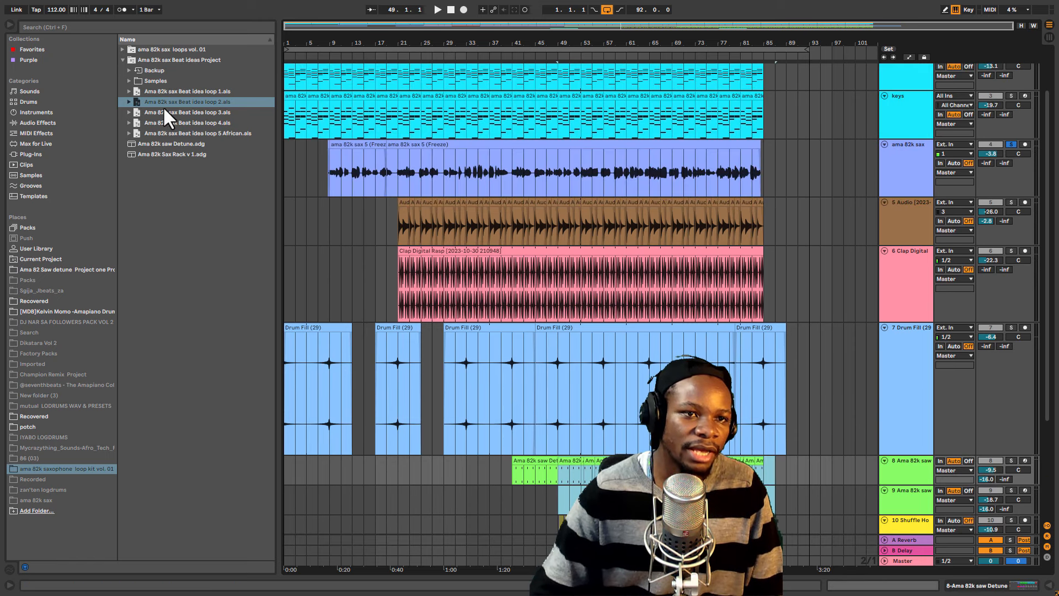
{"action": "left_click", "coordinate": [123, 60]}
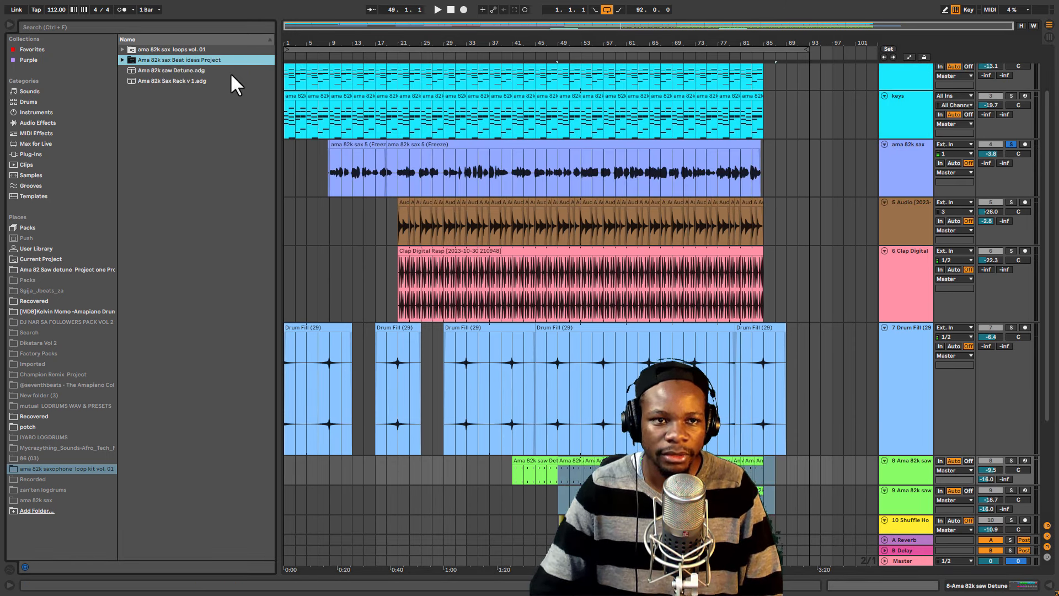
{"action": "left_click", "coordinate": [157, 71]}
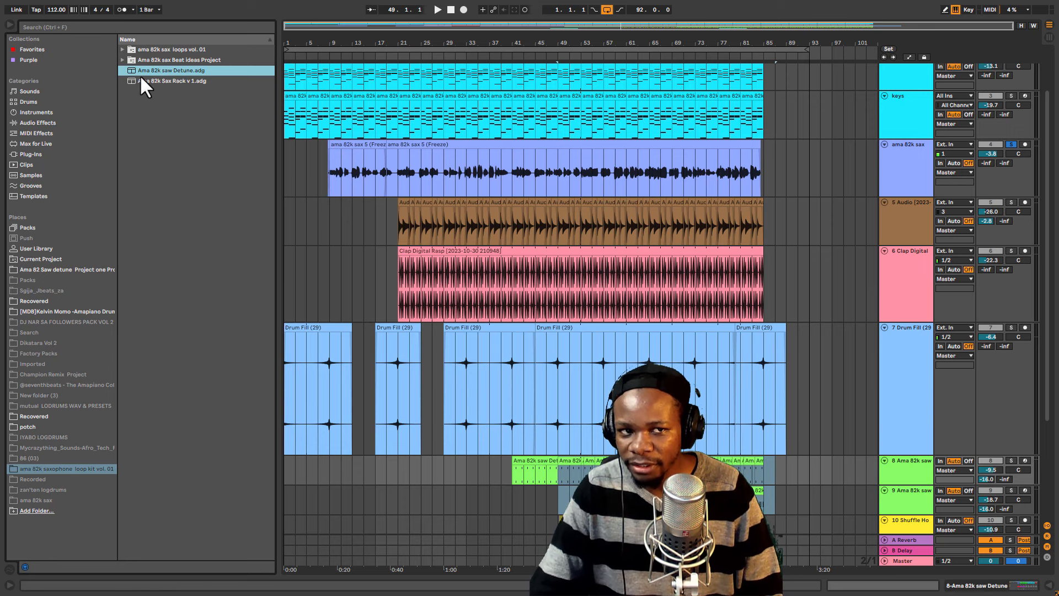
Solo both Ama 82k saw tracks and play them together from bar 57
{"action": "scroll", "coordinate": [341, 193], "scroll_direction": "down", "scroll_amount": 4}
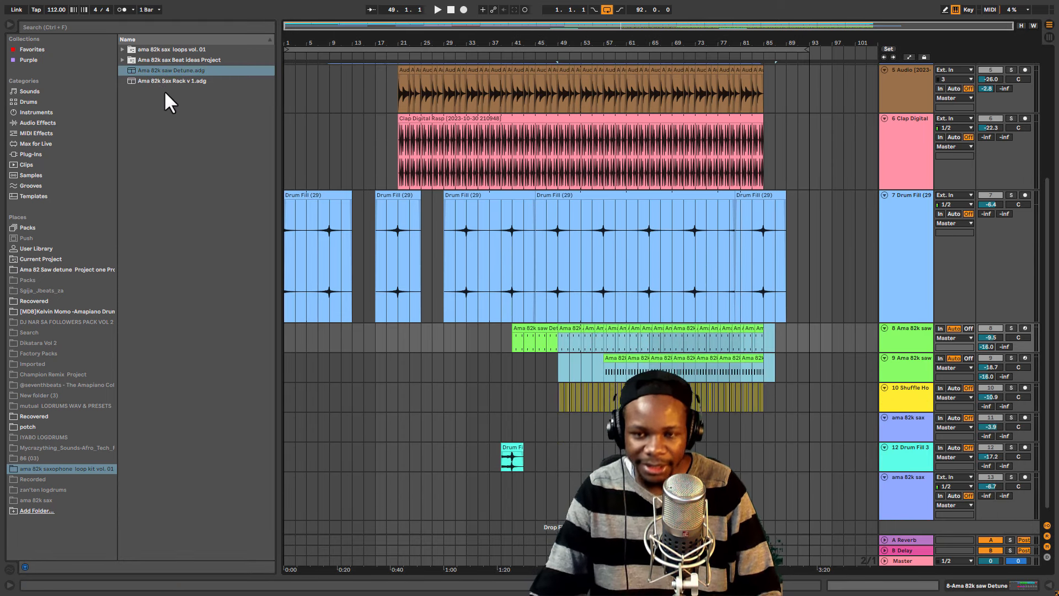
{"action": "left_click", "coordinate": [581, 210]}
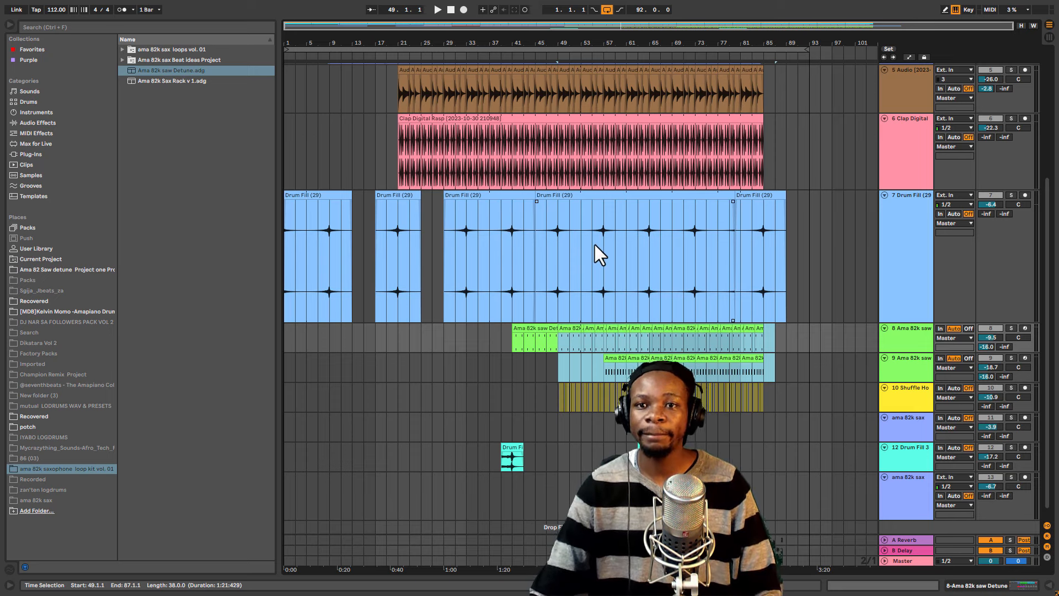
{"action": "scroll", "coordinate": [619, 276], "scroll_direction": "down", "scroll_amount": 1}
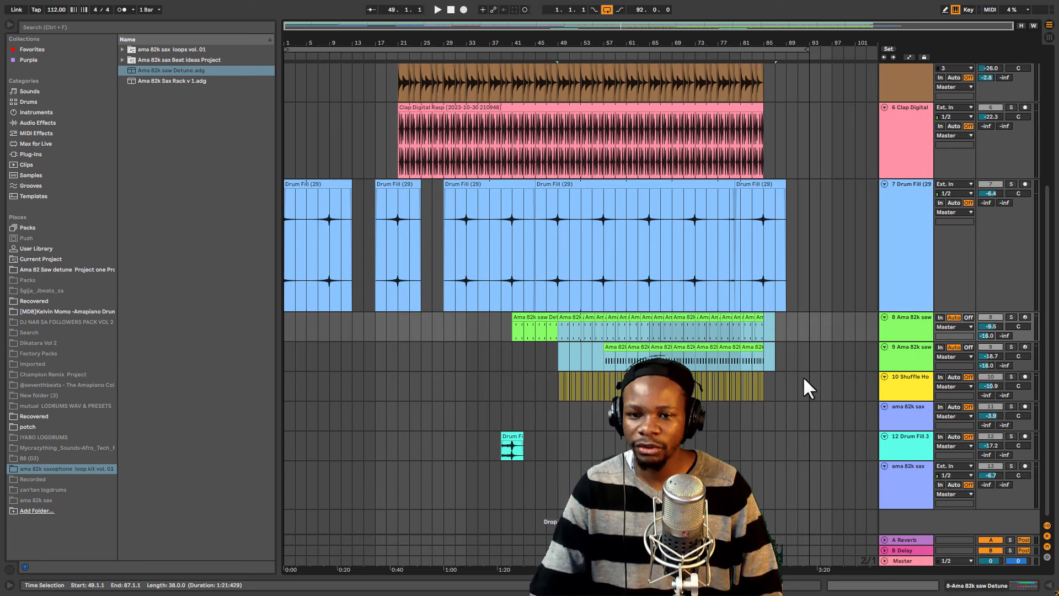
{"action": "left_click", "coordinate": [601, 334]}
{"action": "left_click", "coordinate": [1010, 316]}
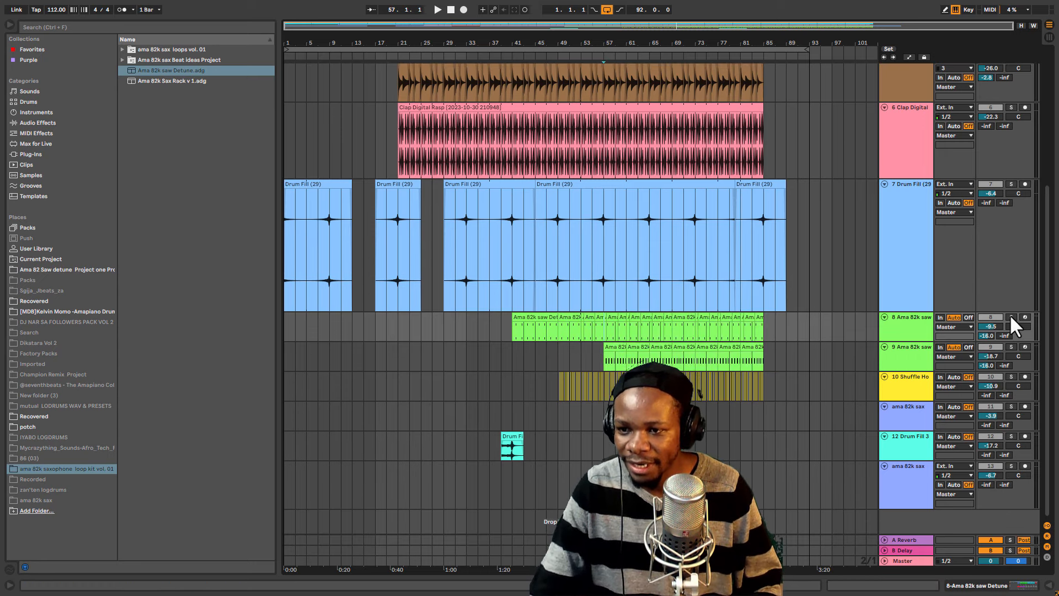
{"action": "left_click", "coordinate": [1010, 347], "text": "ctrl"}
{"action": "key", "text": "space"}
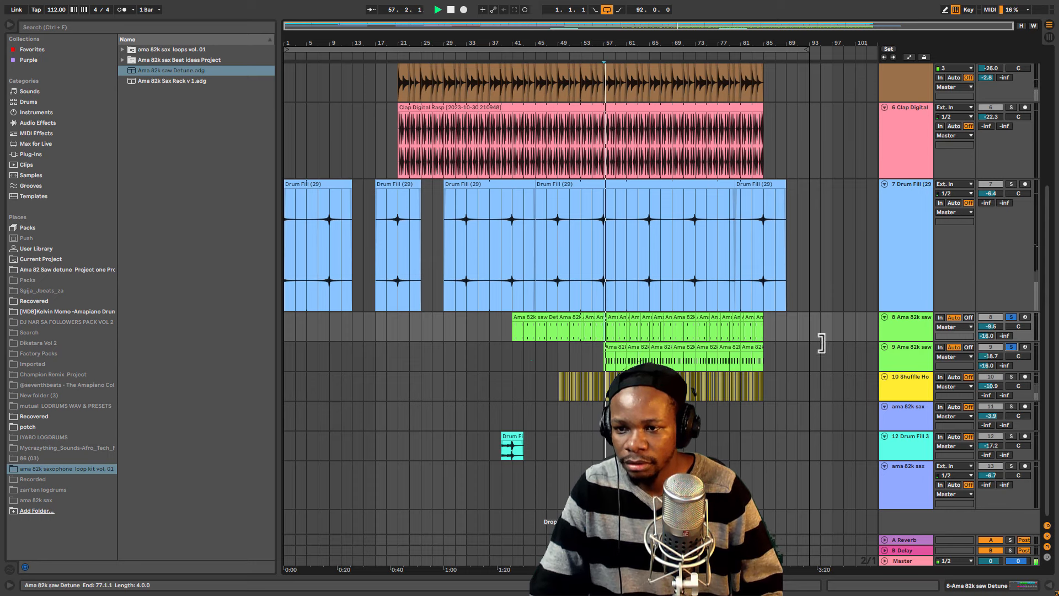
{"action": "left_click", "coordinate": [1011, 317]}
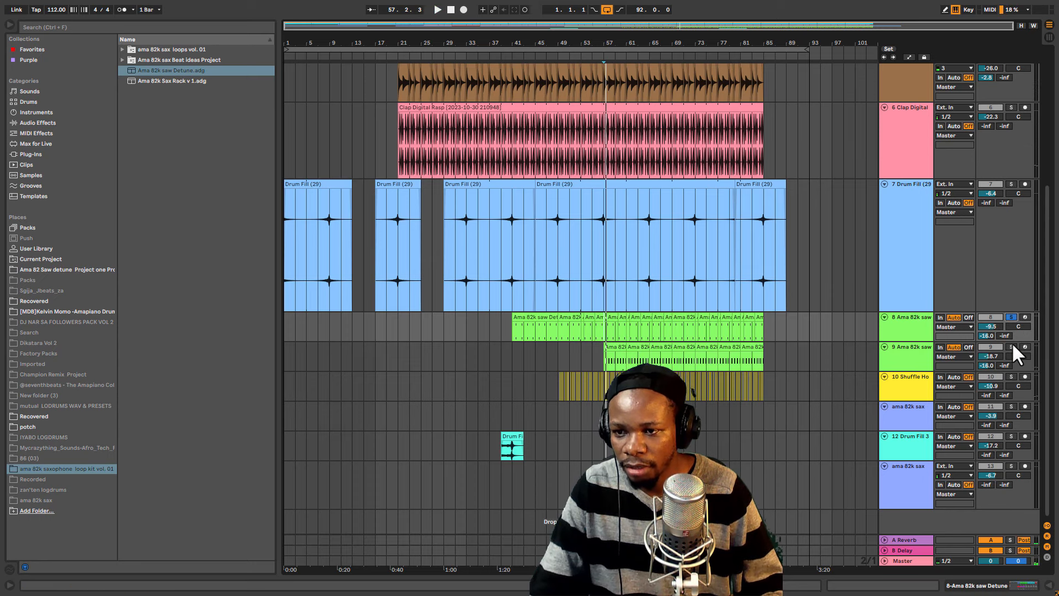
{"action": "left_click", "coordinate": [1011, 346], "text": "ctrl"}
{"action": "key", "text": "space"}
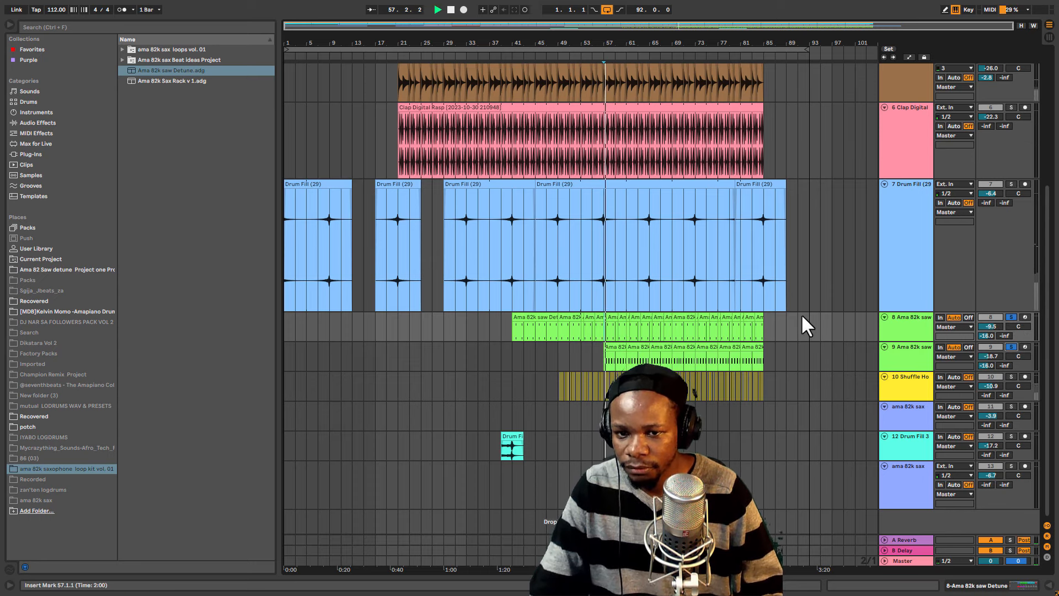
{"action": "left_click_drag", "start_coordinate": [754, 41], "coordinate": [754, 83]}
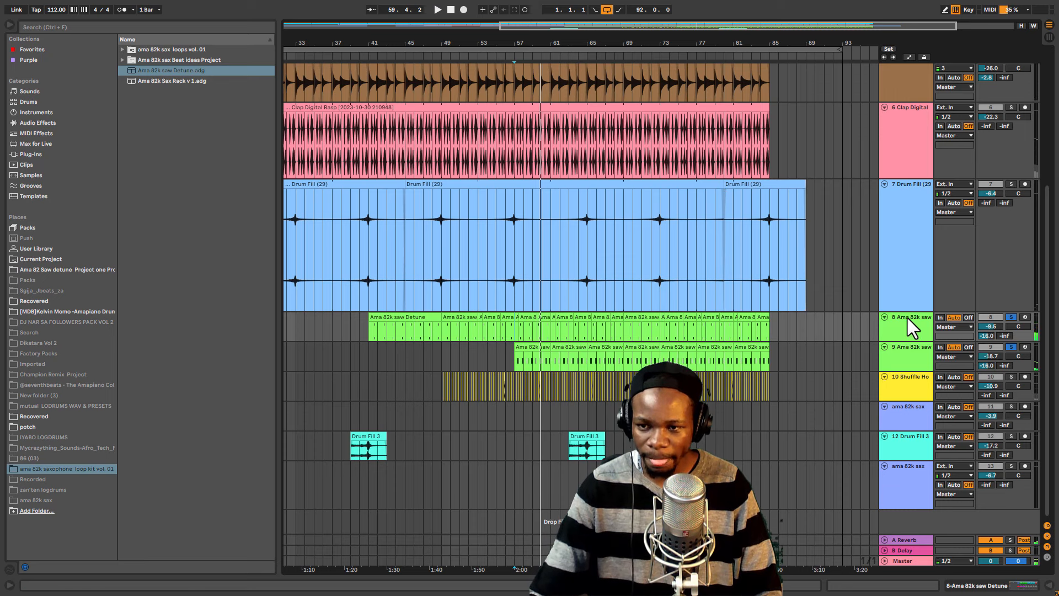
Highlight Ama 82k saw Detune.adg again and show the device rack of the first saw track
{"action": "left_click", "coordinate": [156, 70]}
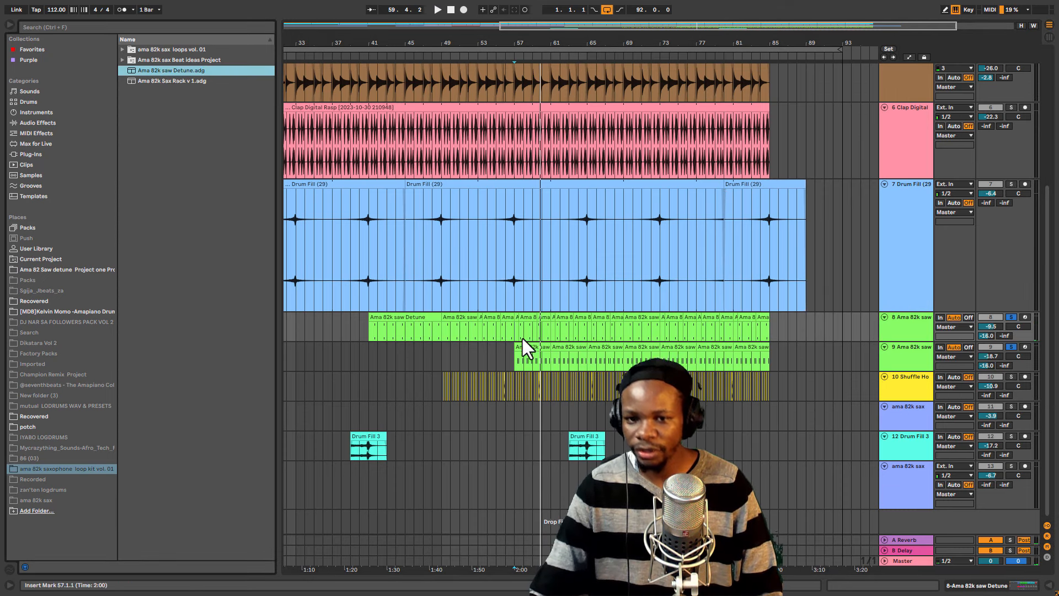
{"action": "left_click", "coordinate": [1014, 588]}
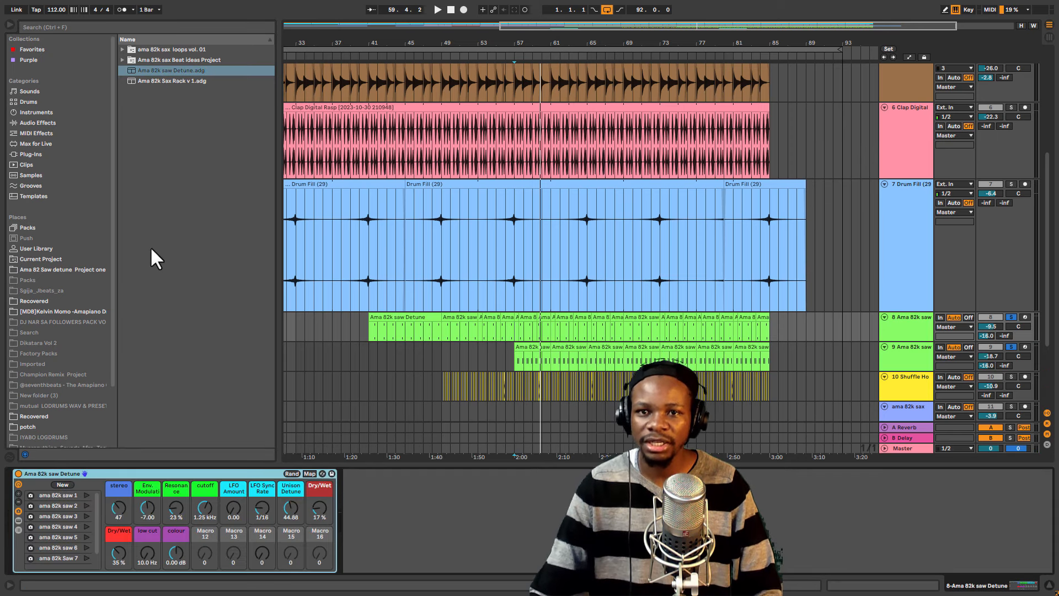
{"action": "scroll", "coordinate": [746, 307], "scroll_direction": "down", "scroll_amount": 3}
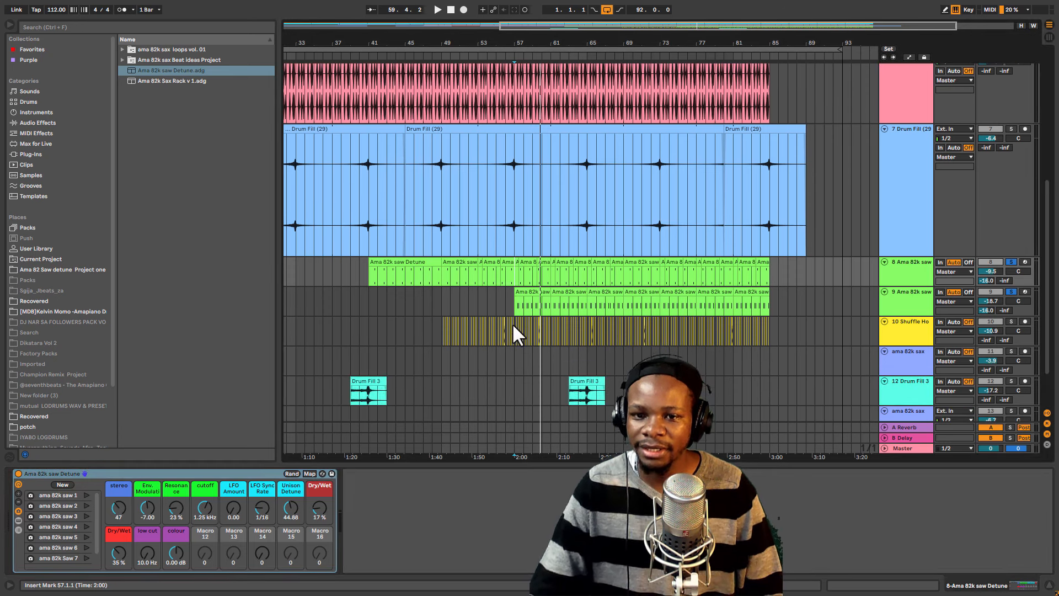
{"action": "scroll", "coordinate": [501, 263], "scroll_direction": "up", "scroll_amount": 4}
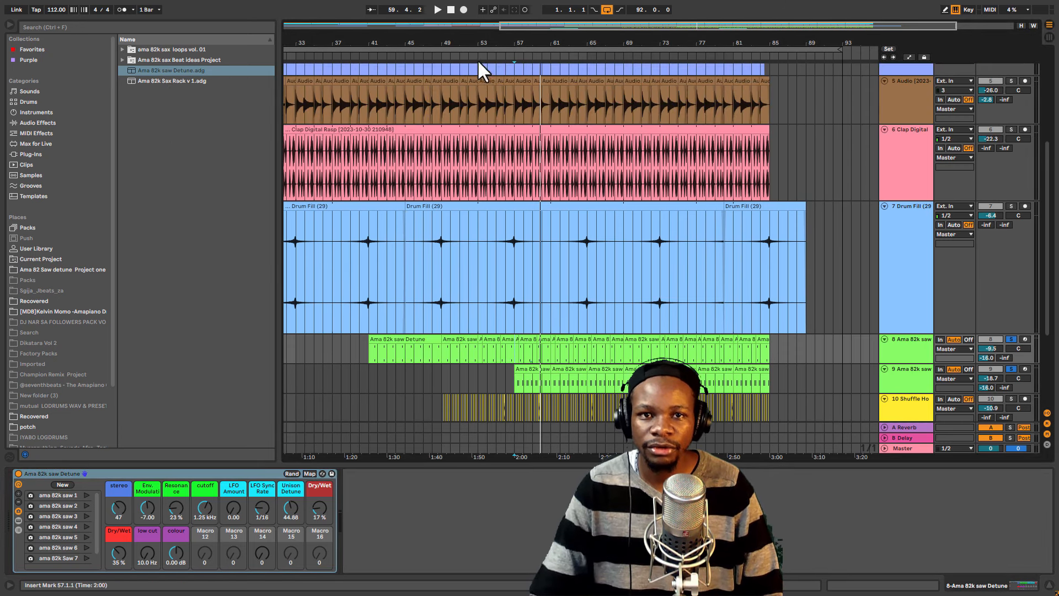
Highlight Ama 82k Sax Rack v 1.adg and solo the first ama 82k sax track with the insert marker at bar 21
{"action": "left_click_drag", "start_coordinate": [496, 40], "coordinate": [530, 20]}
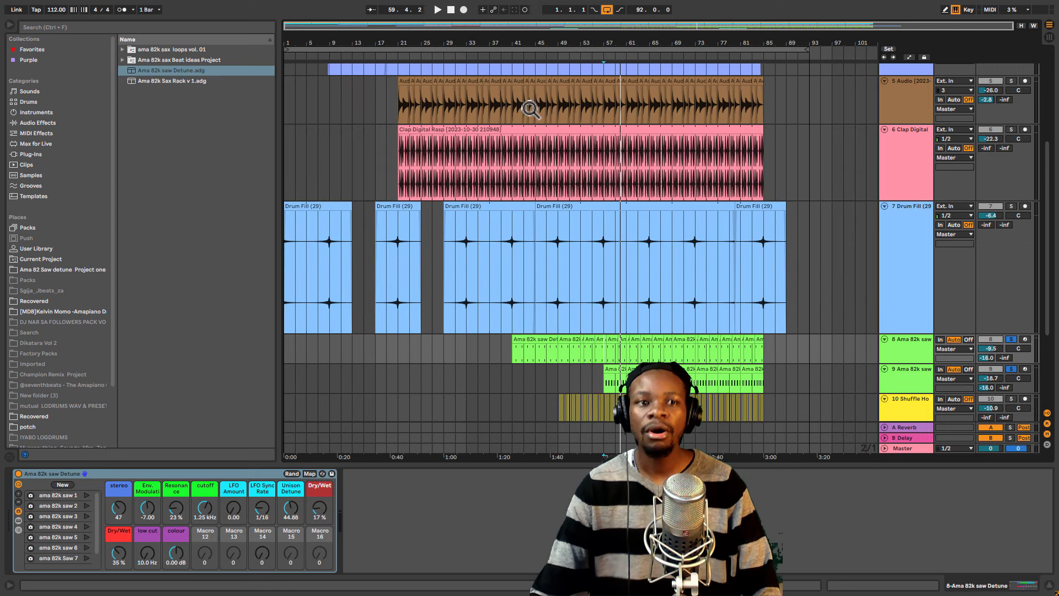
{"action": "left_click", "coordinate": [169, 81]}
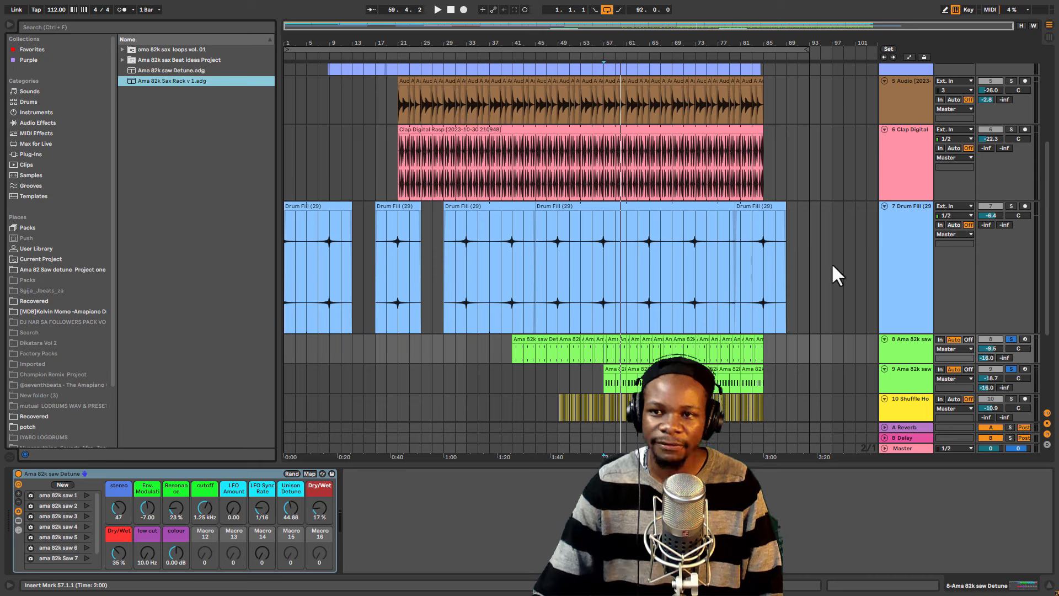
{"action": "scroll", "coordinate": [832, 263], "scroll_direction": "up", "scroll_amount": 4}
{"action": "scroll", "coordinate": [653, 315], "scroll_direction": "up", "scroll_amount": 2}
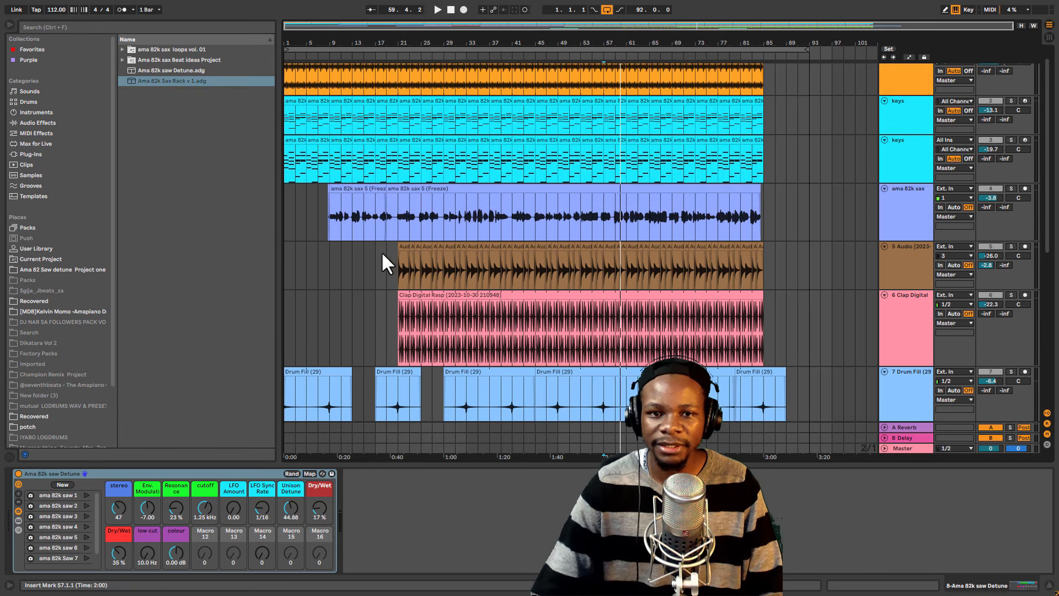
{"action": "left_click", "coordinate": [399, 214]}
{"action": "left_click", "coordinate": [1013, 189]}
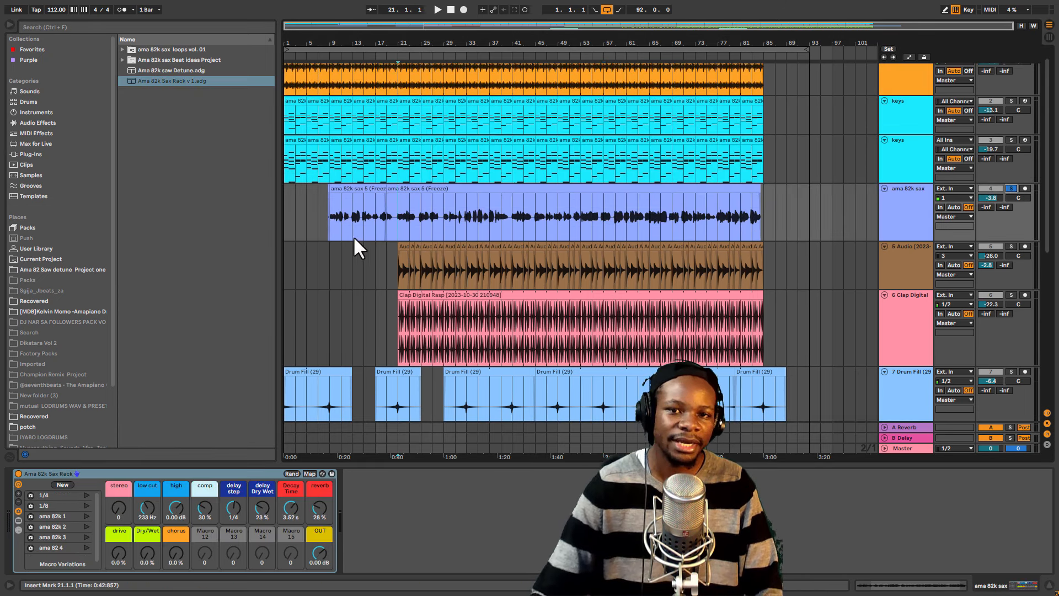
Delete the Ama 82k Sax Rack from the soloed sax track and play the dry sax from bar 21
{"action": "scroll", "coordinate": [406, 255], "scroll_direction": "down", "scroll_amount": 1}
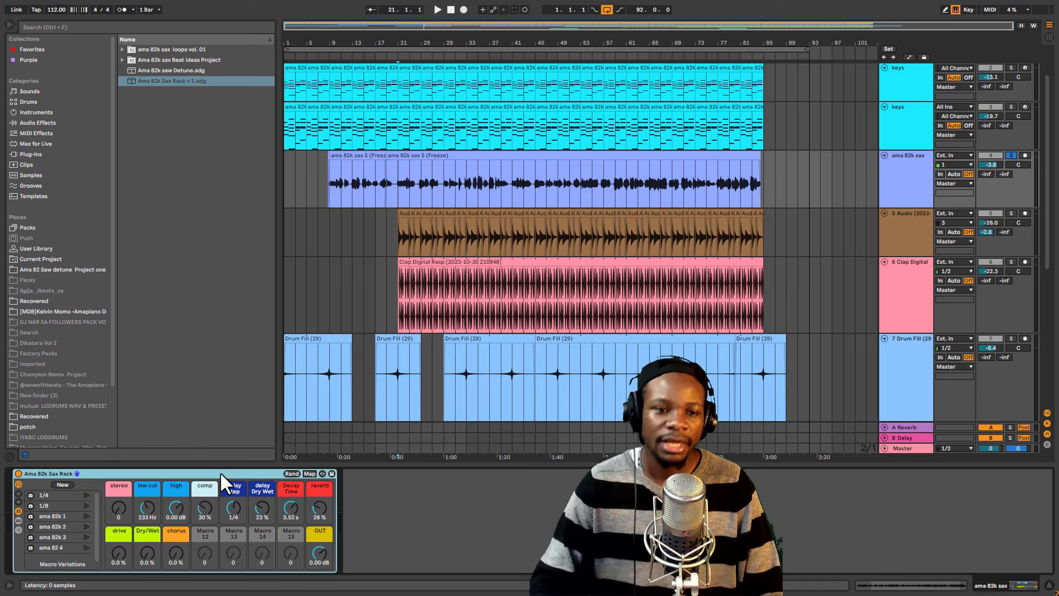
{"action": "key", "text": "Delete"}
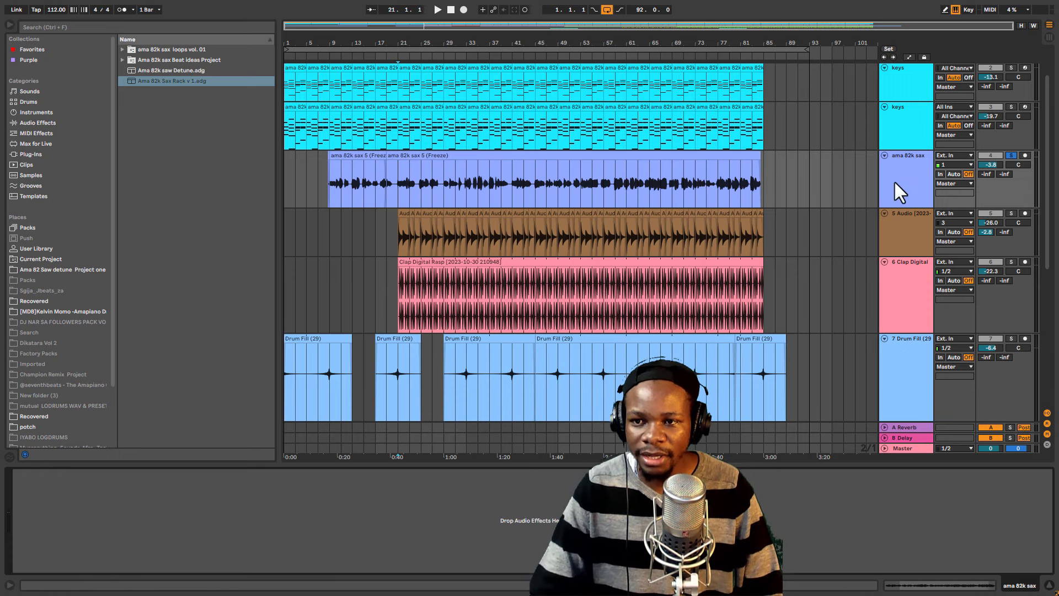
{"action": "left_click", "coordinate": [425, 181]}
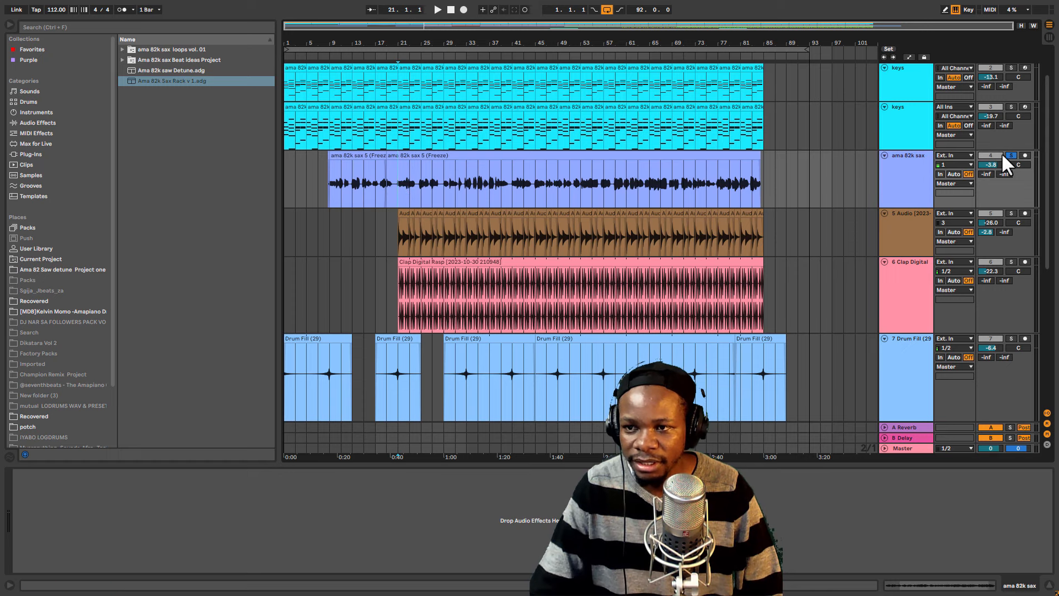
{"action": "key", "text": "space"}
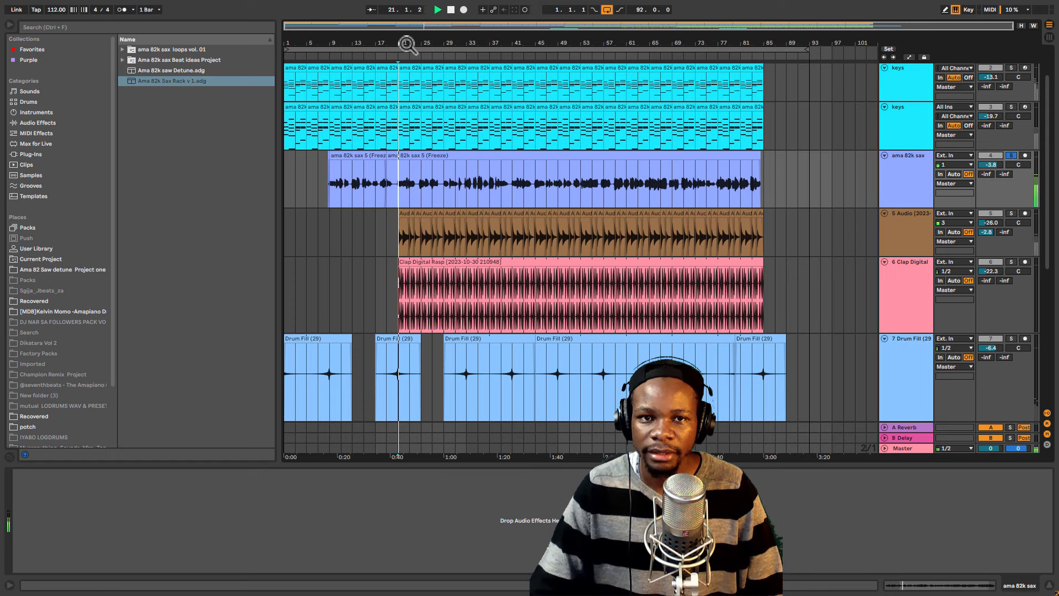
{"action": "left_click_drag", "start_coordinate": [407, 44], "coordinate": [413, 45]}
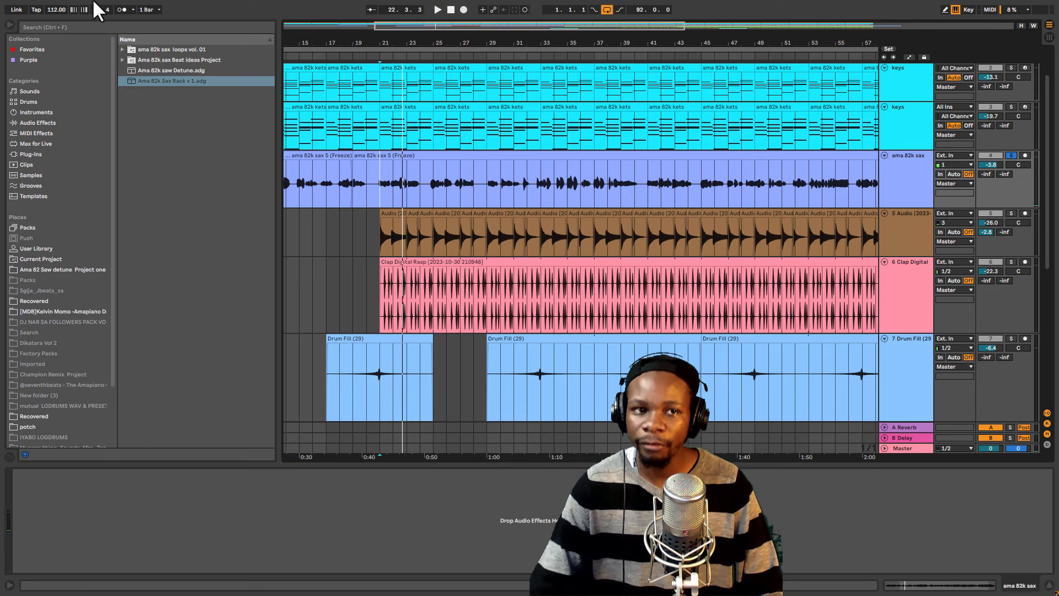
Expand the ama 82k sax loops vol. 01 folder and fold tracks 5 through 13 in the arrangement
{"action": "left_click", "coordinate": [122, 50]}
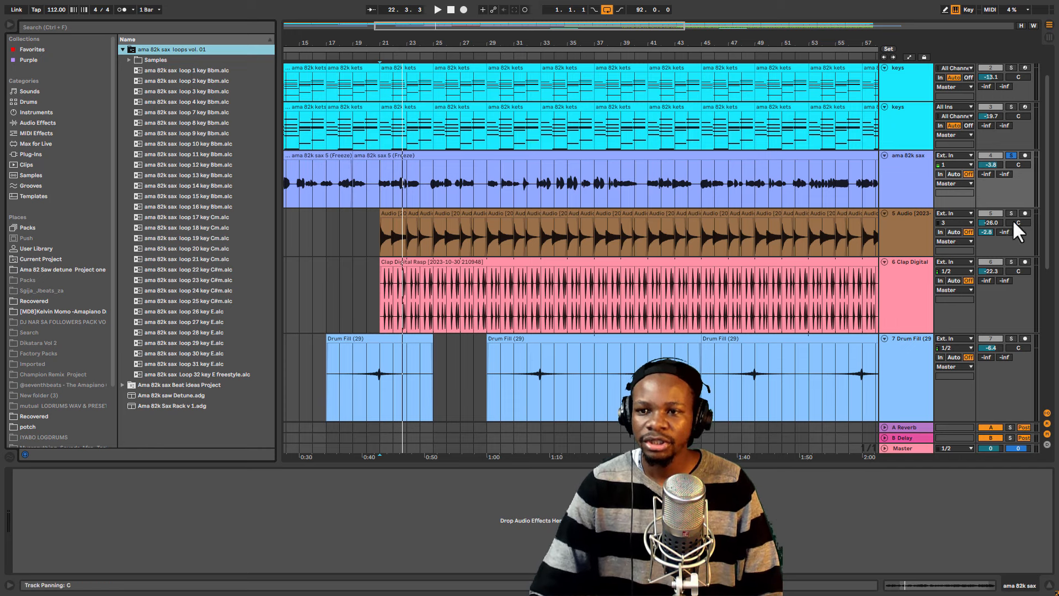
{"action": "scroll", "coordinate": [888, 248], "scroll_direction": "down", "scroll_amount": 2}
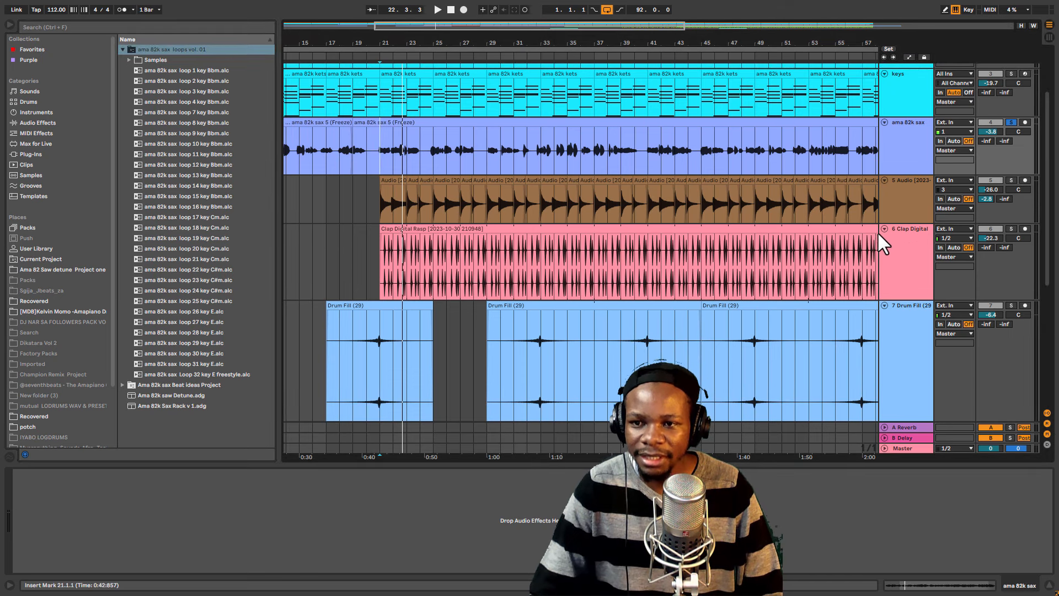
{"action": "left_click", "coordinate": [883, 228]}
{"action": "left_click", "coordinate": [883, 238]}
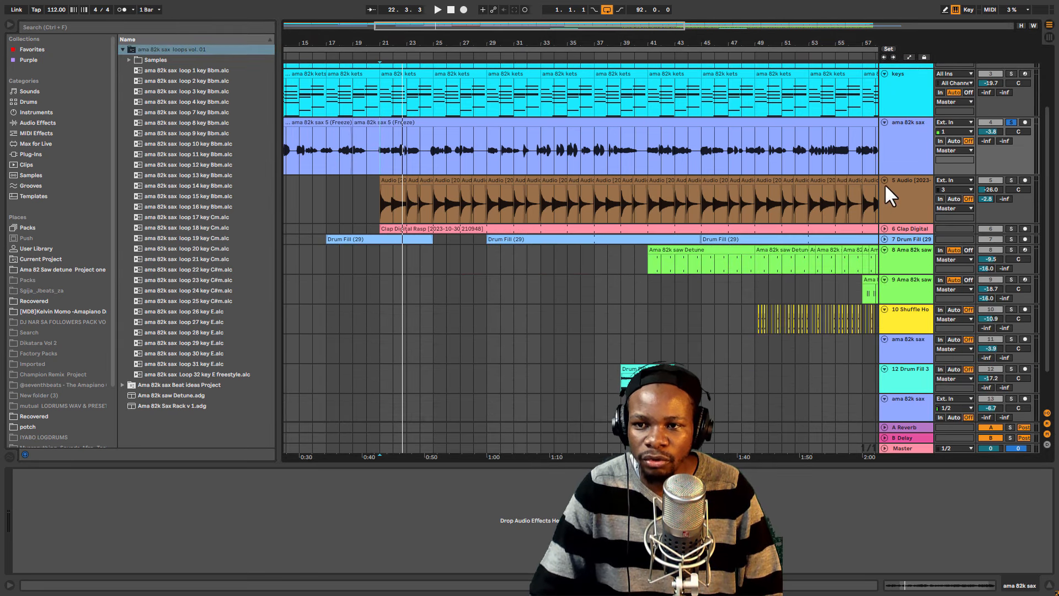
{"action": "left_click", "coordinate": [884, 181]}
{"action": "left_click", "coordinate": [884, 212]}
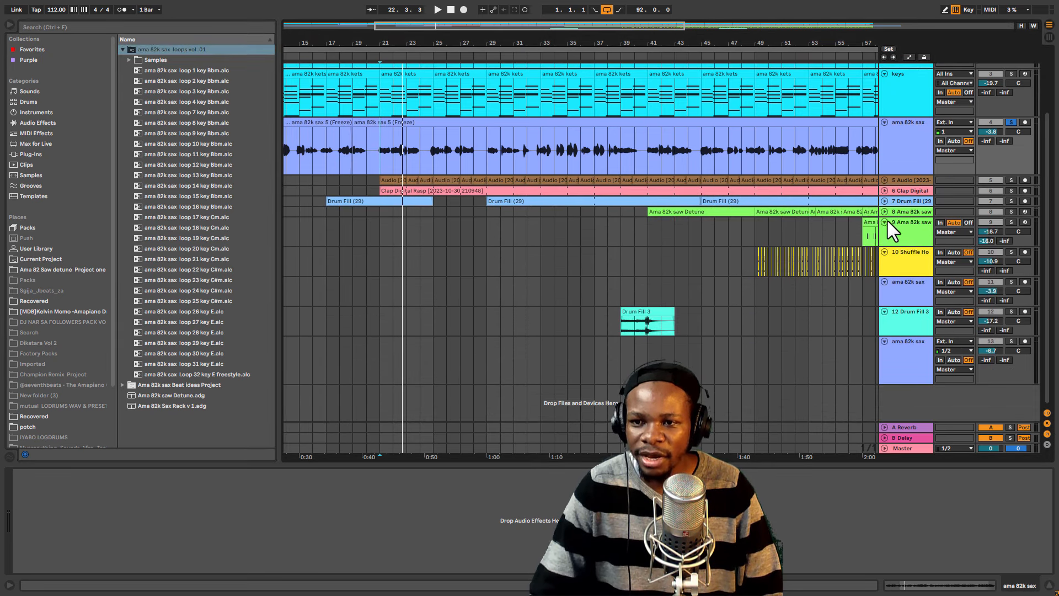
{"action": "left_click", "coordinate": [884, 222]}
{"action": "left_click", "coordinate": [884, 232]}
{"action": "left_click", "coordinate": [884, 243]}
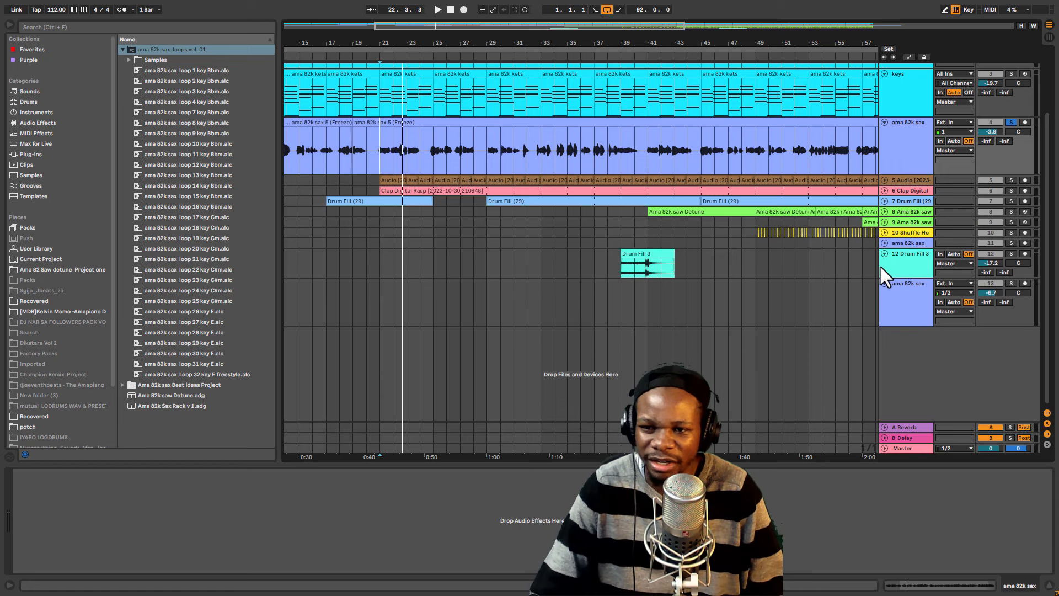
{"action": "left_click", "coordinate": [884, 254]}
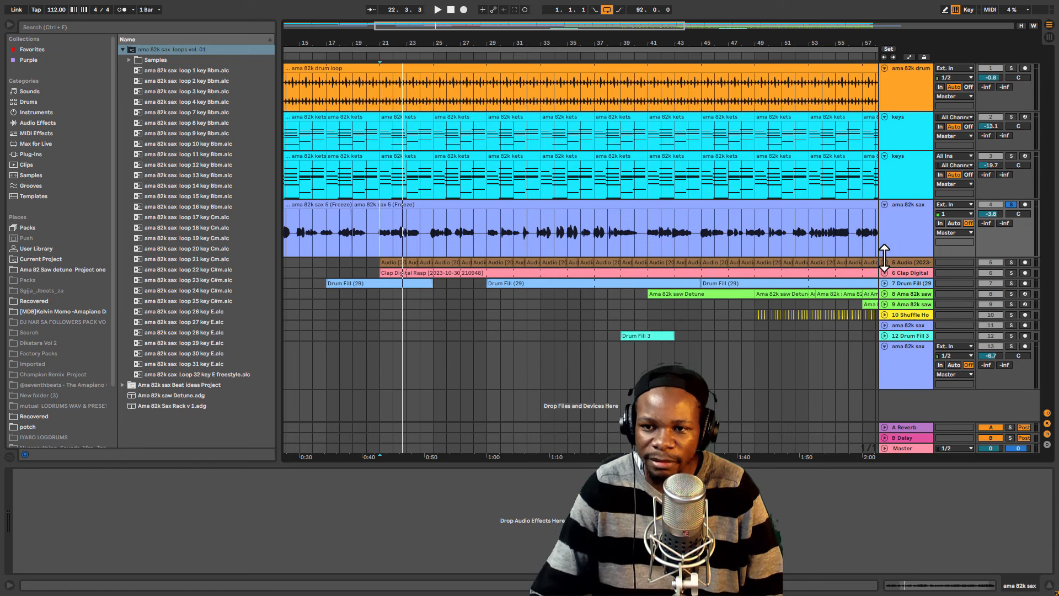
{"action": "left_click", "coordinate": [885, 346]}
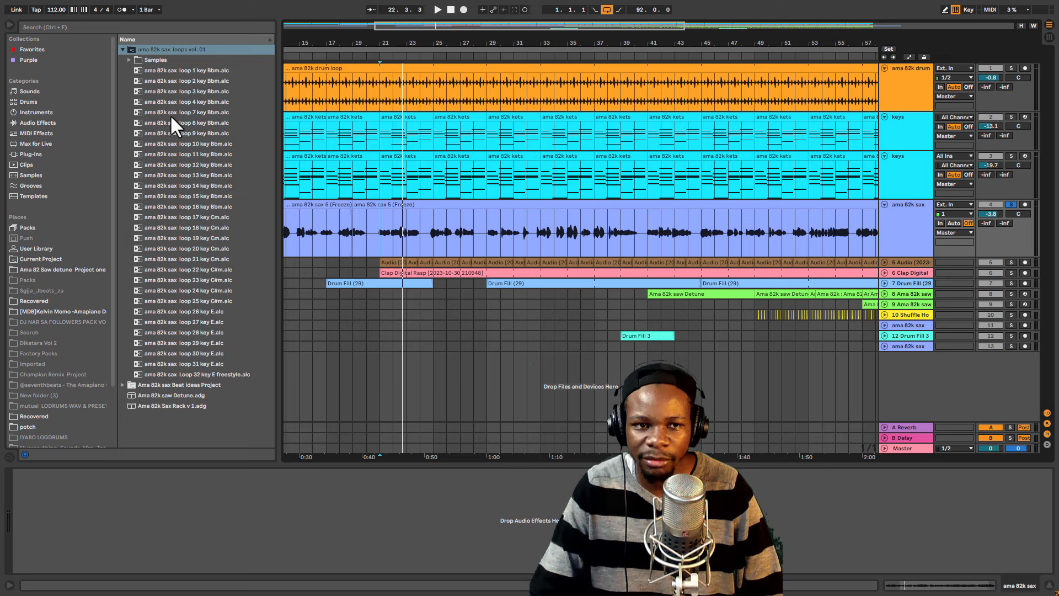
Place ama 82k sax loop 12 key Bbm.alc on a new track below the others at bar 21 and show its device rack
{"action": "left_click", "coordinate": [185, 165]}
{"action": "left_click_drag", "start_coordinate": [351, 190], "coordinate": [378, 373]}
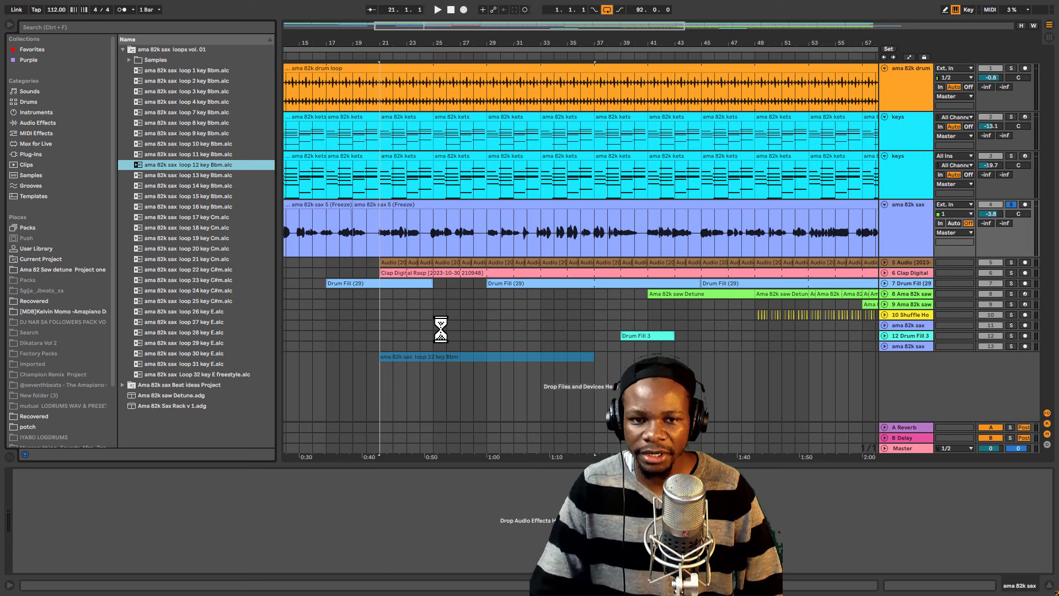
{"action": "left_click", "coordinate": [923, 374]}
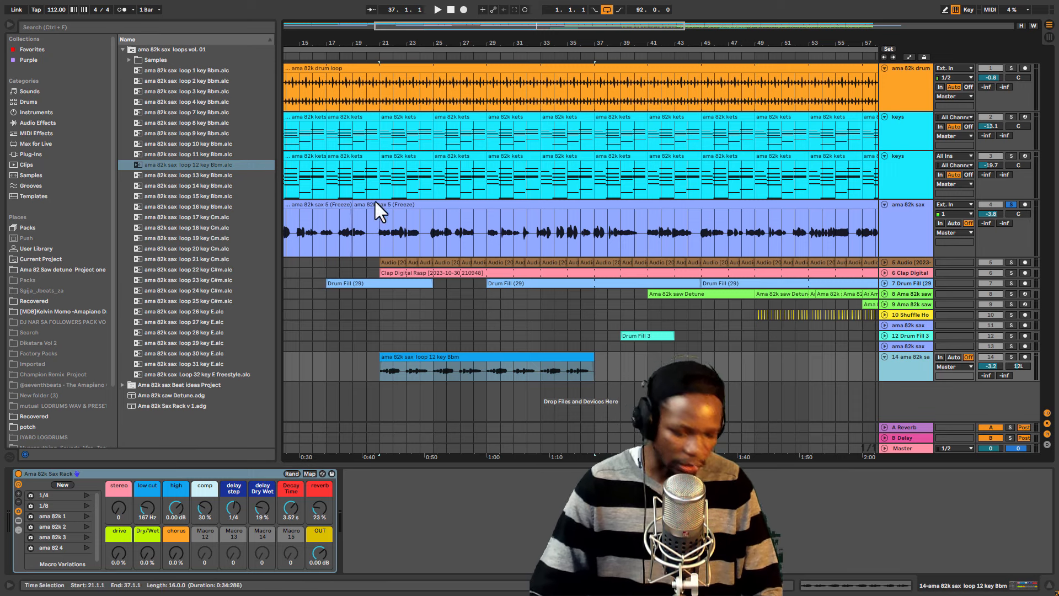
Switch to File Explorer, add the Desktop folder ama 82k saxophone loop kit vol. 01 to Live's Places, and open it in the browser
{"action": "key", "text": "super"}
{"action": "key", "text": "super+e"}
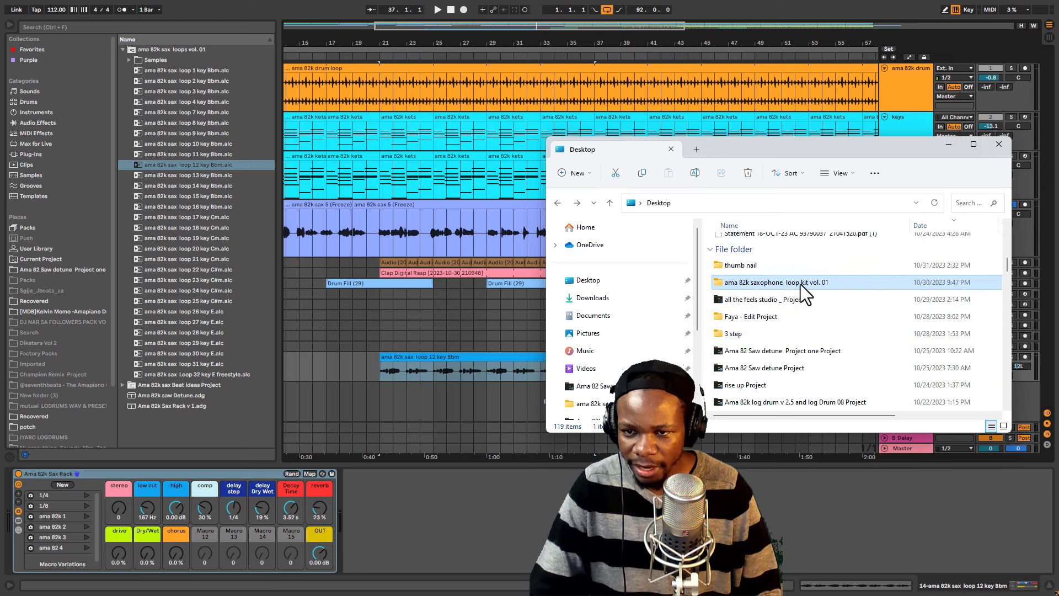
{"action": "left_click_drag", "start_coordinate": [729, 281], "coordinate": [300, 285]}
{"action": "left_click_drag", "start_coordinate": [91, 322], "coordinate": [50, 336]}
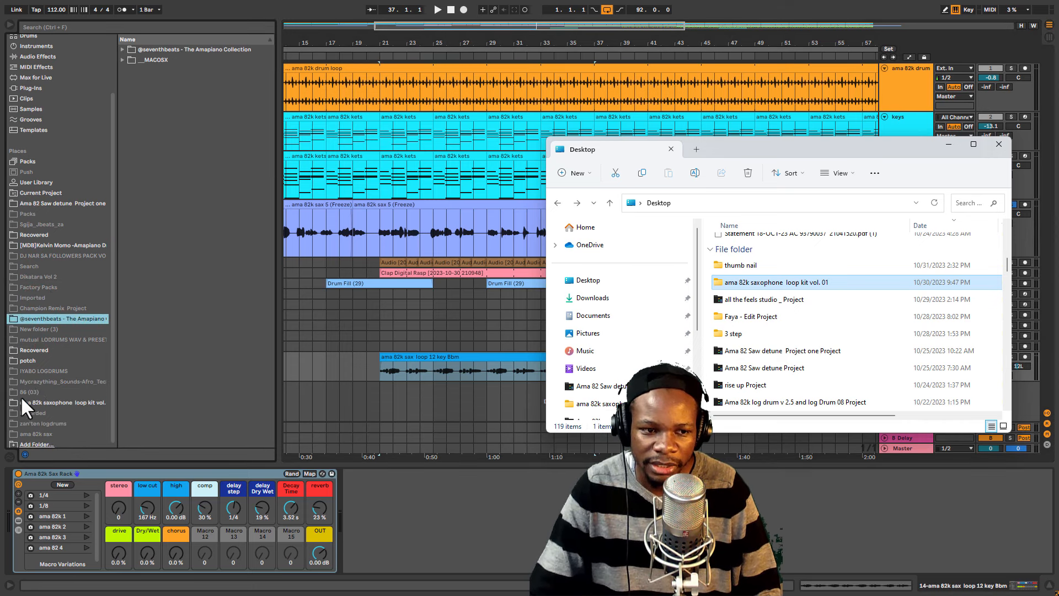
{"action": "left_click", "coordinate": [35, 398]}
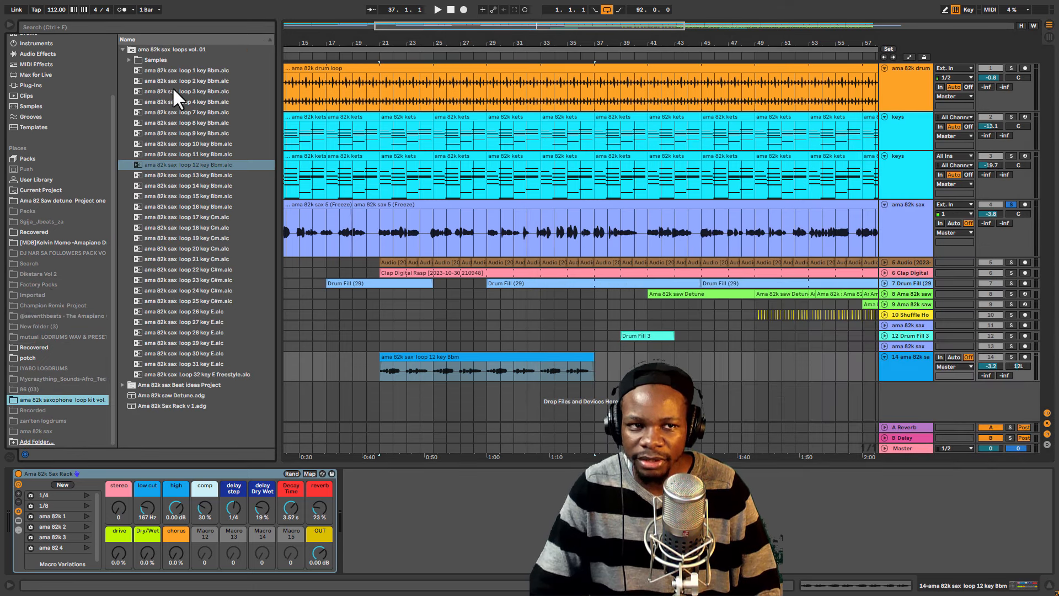
Collapse and expand the ama 82k sax loops vol. 01 folder to show its loops, leaving it collapsed
{"action": "left_click", "coordinate": [122, 49]}
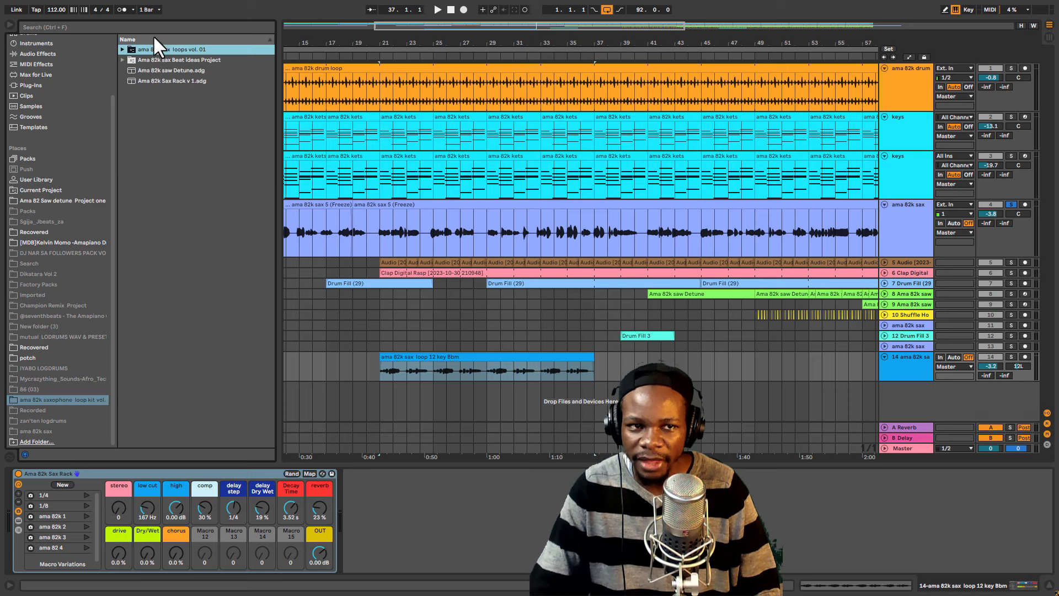
{"action": "left_click", "coordinate": [122, 49]}
{"action": "left_click", "coordinate": [122, 50]}
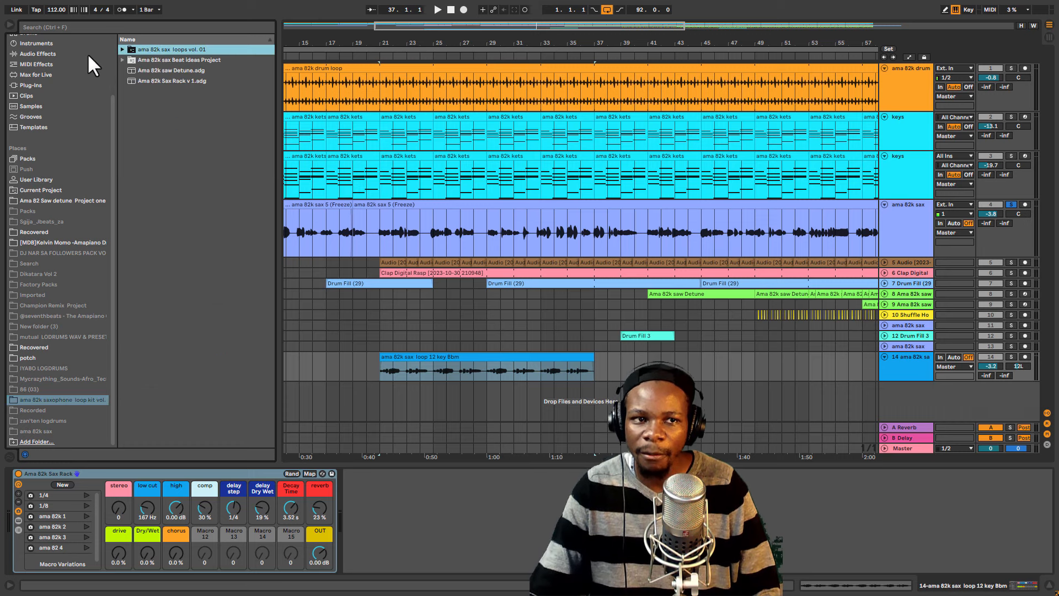
{"action": "left_click", "coordinate": [122, 50]}
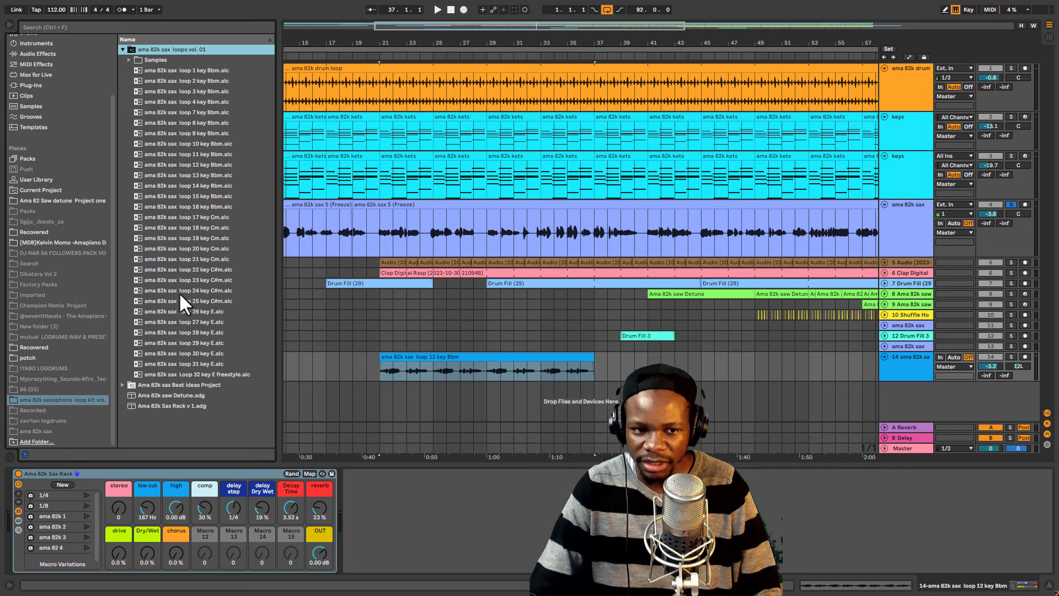
{"action": "left_click", "coordinate": [123, 49]}
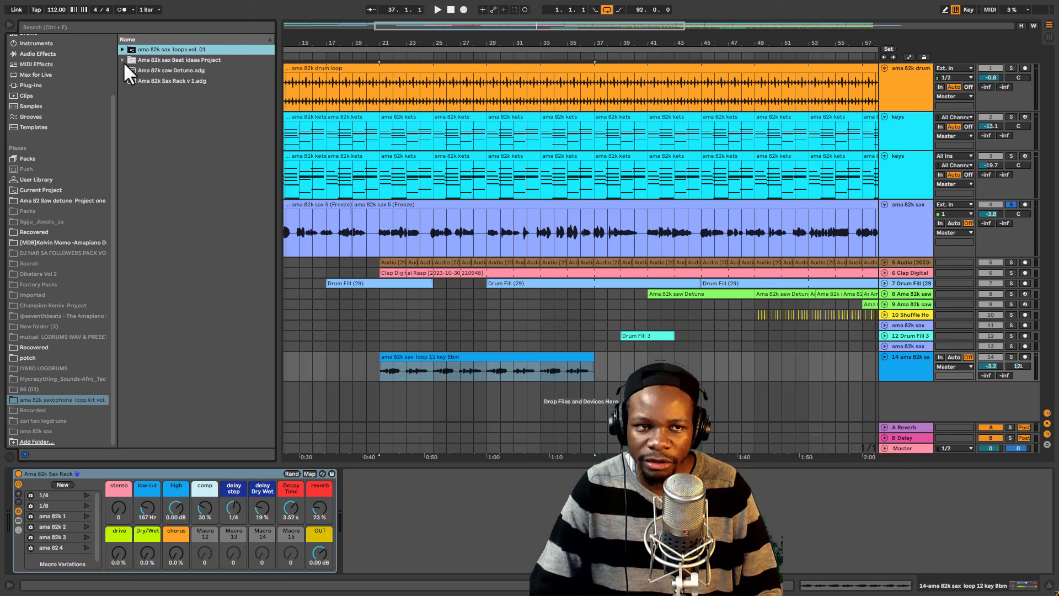
Expand Ama 82k sax Beat ideas Project, highlight the loop 1 and loop 3 sets, and return to the expanded loops folder
{"action": "left_click", "coordinate": [130, 60]}
{"action": "left_click", "coordinate": [122, 59]}
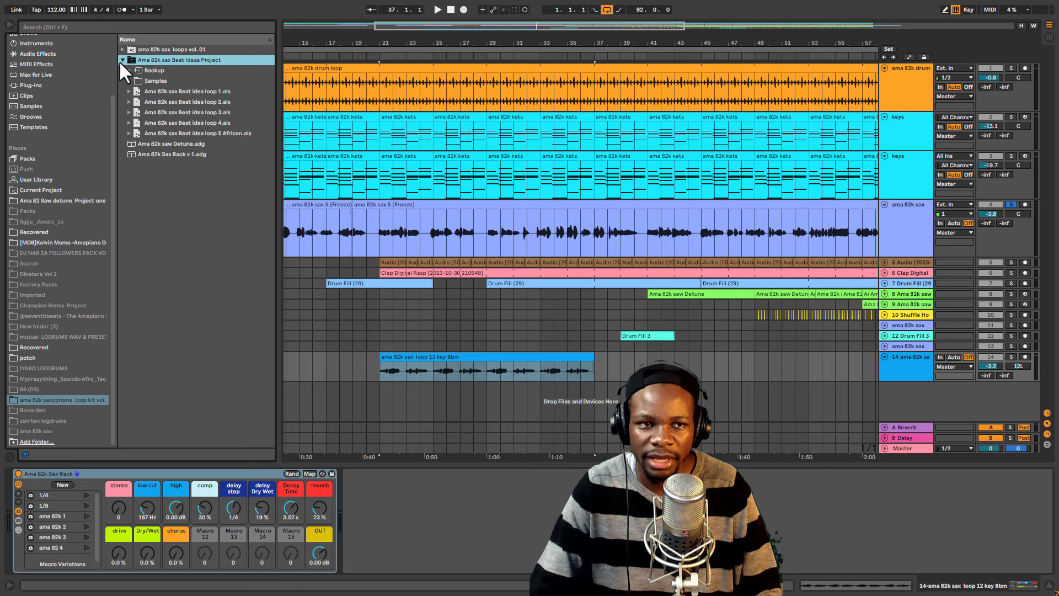
{"action": "left_click", "coordinate": [180, 89]}
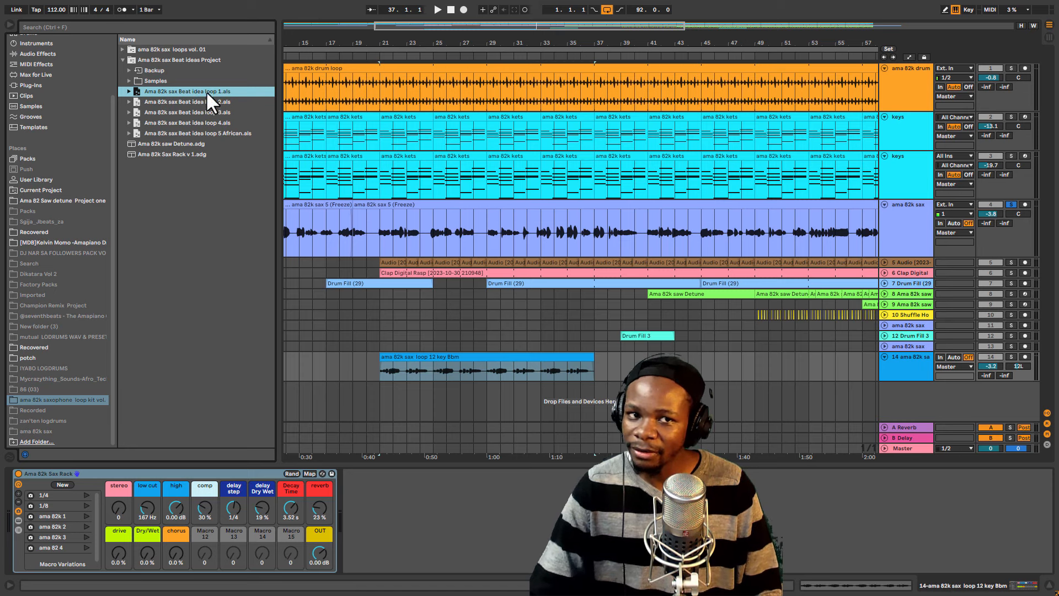
{"action": "left_click", "coordinate": [204, 111]}
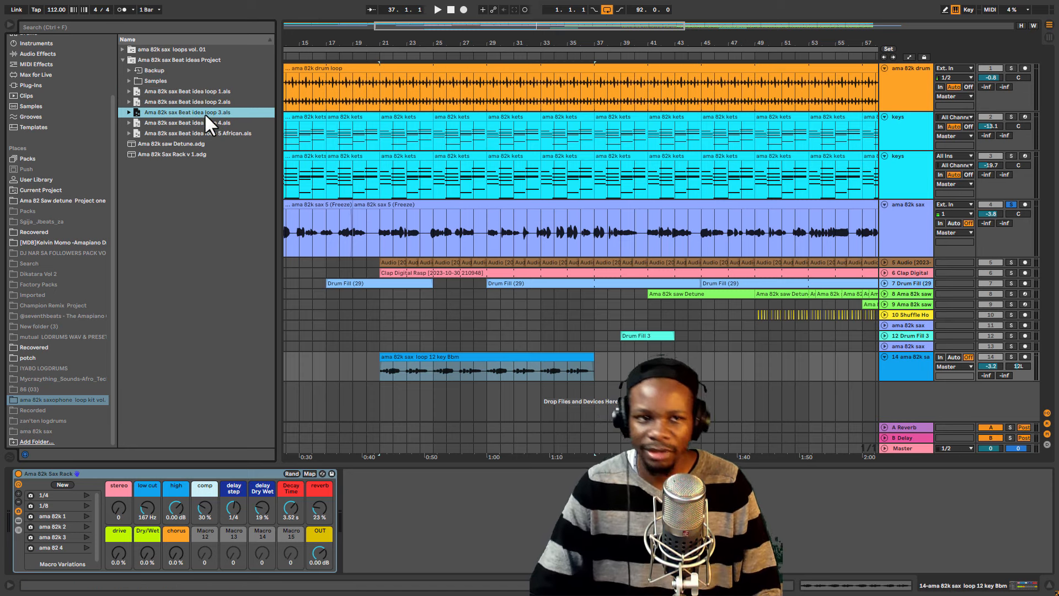
{"action": "left_click", "coordinate": [184, 93]}
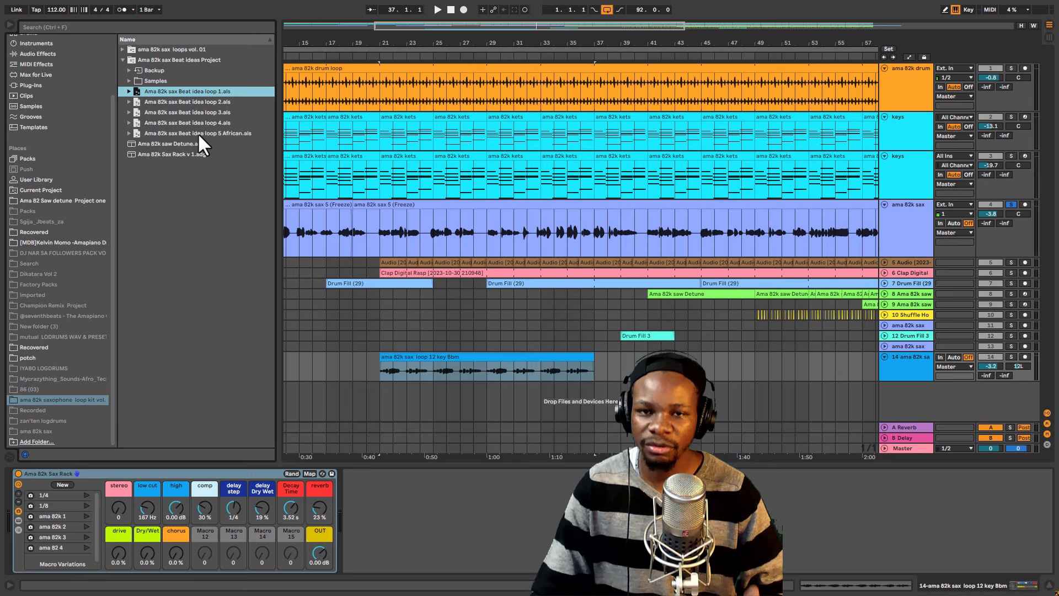
{"action": "left_click", "coordinate": [122, 59]}
{"action": "left_click", "coordinate": [122, 49]}
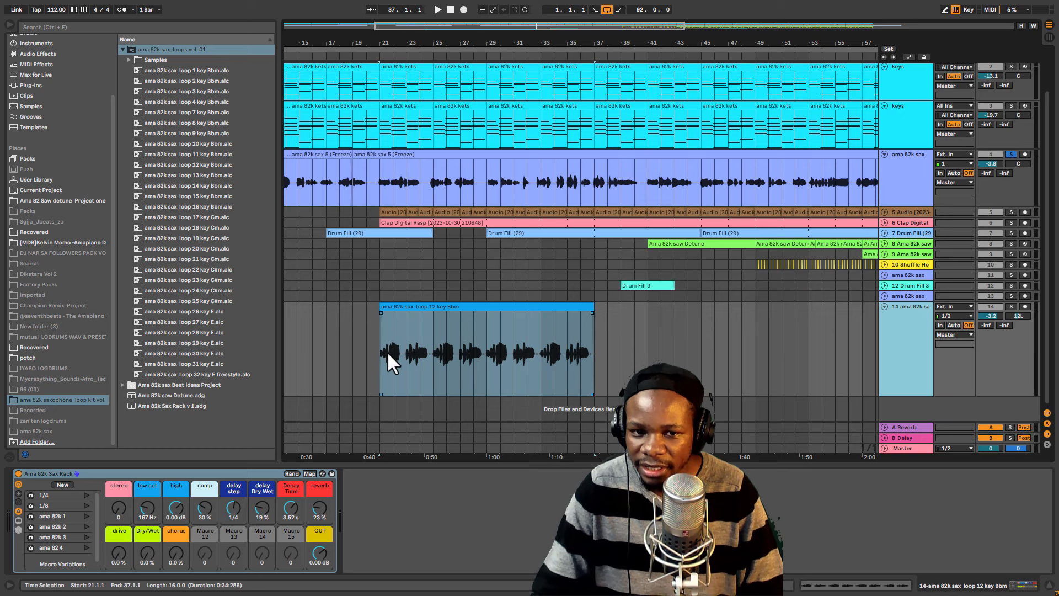
Play the dry soloed ama 82k sax track from bar 21 and raise its track volume to 2.9 dB
{"action": "left_click", "coordinate": [380, 343]}
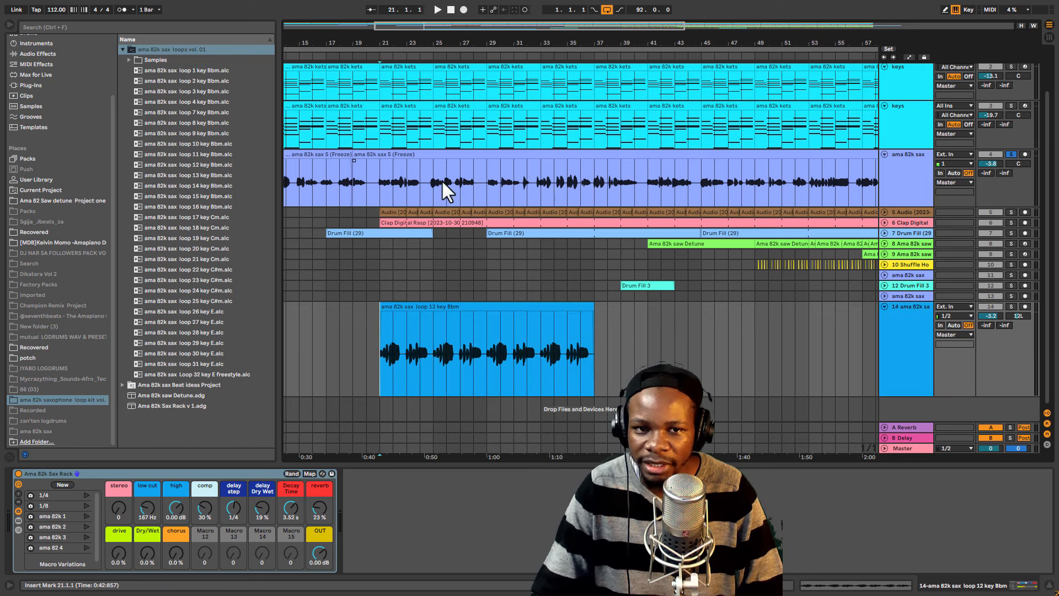
{"action": "left_click", "coordinate": [376, 183]}
{"action": "left_click", "coordinate": [914, 174]}
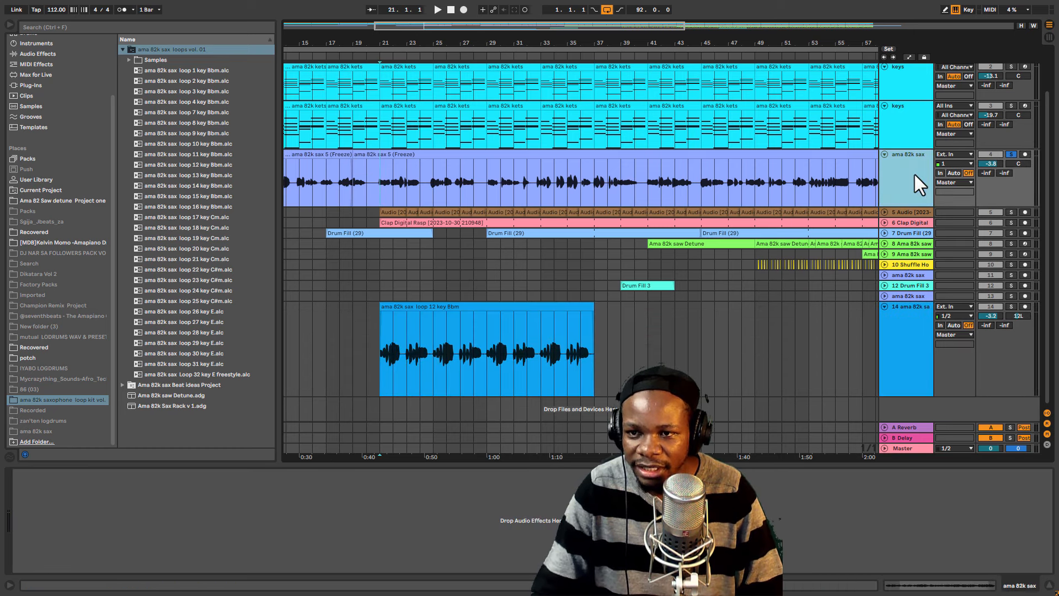
{"action": "left_click", "coordinate": [384, 184]}
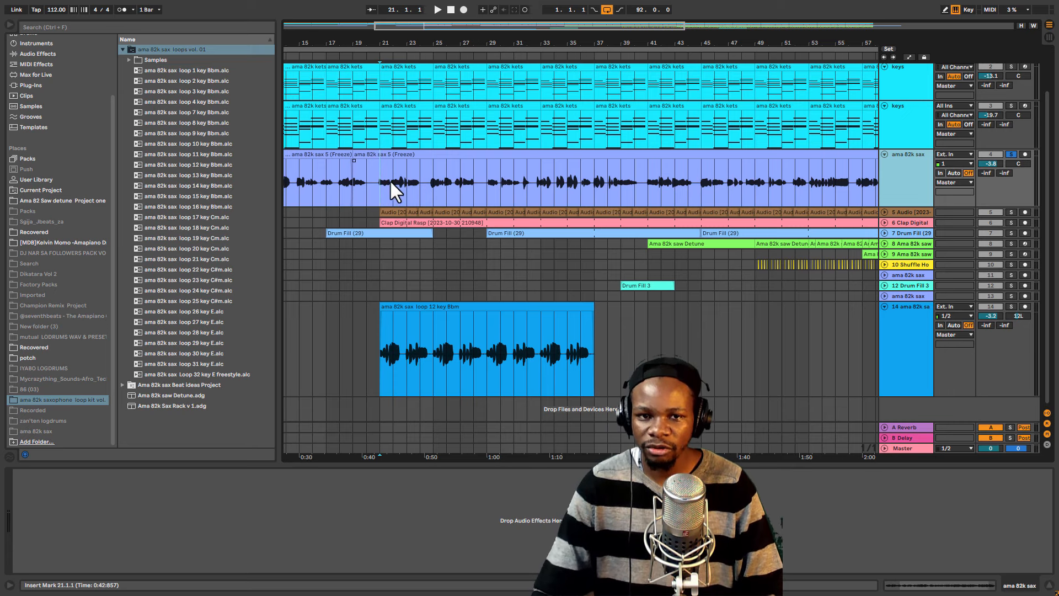
{"action": "key", "text": "space"}
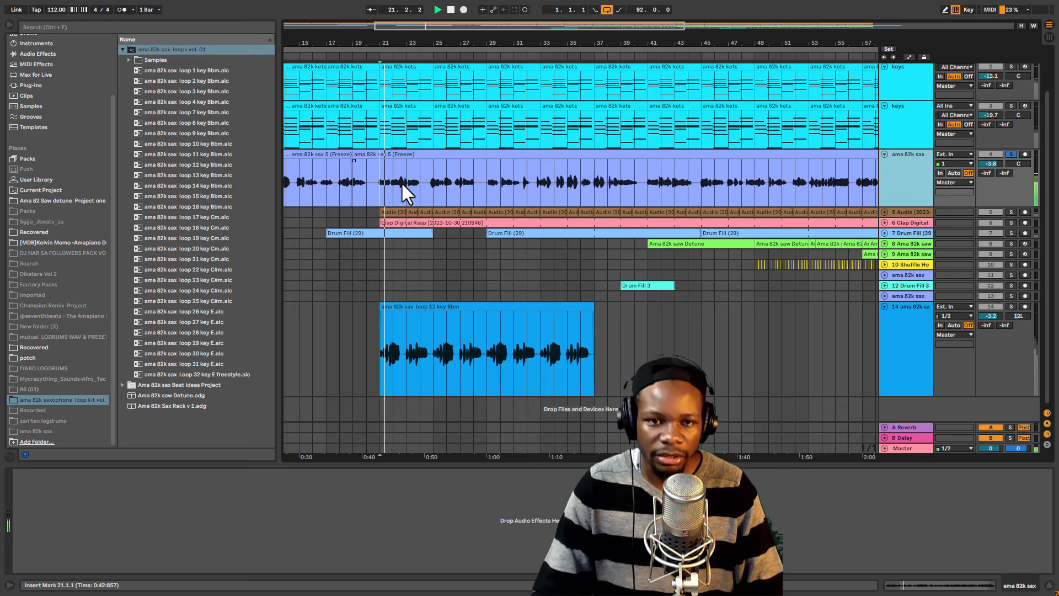
{"action": "left_click_drag", "start_coordinate": [998, 164], "coordinate": [998, 141]}
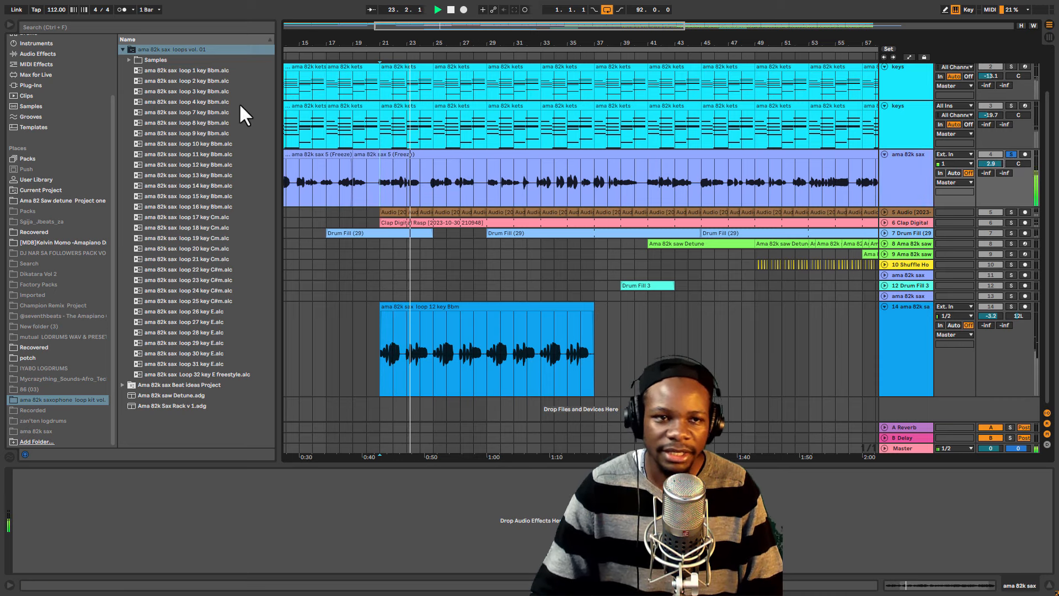
{"action": "key", "text": "space"}
Load Ama 82k Sax Rack v 1 on the sax track, setting comp, delay Dry Wet, reverb to 0%, Decay Time 910 ms, low cut 92.5 Hz
{"action": "left_click_drag", "start_coordinate": [162, 406], "coordinate": [412, 181]}
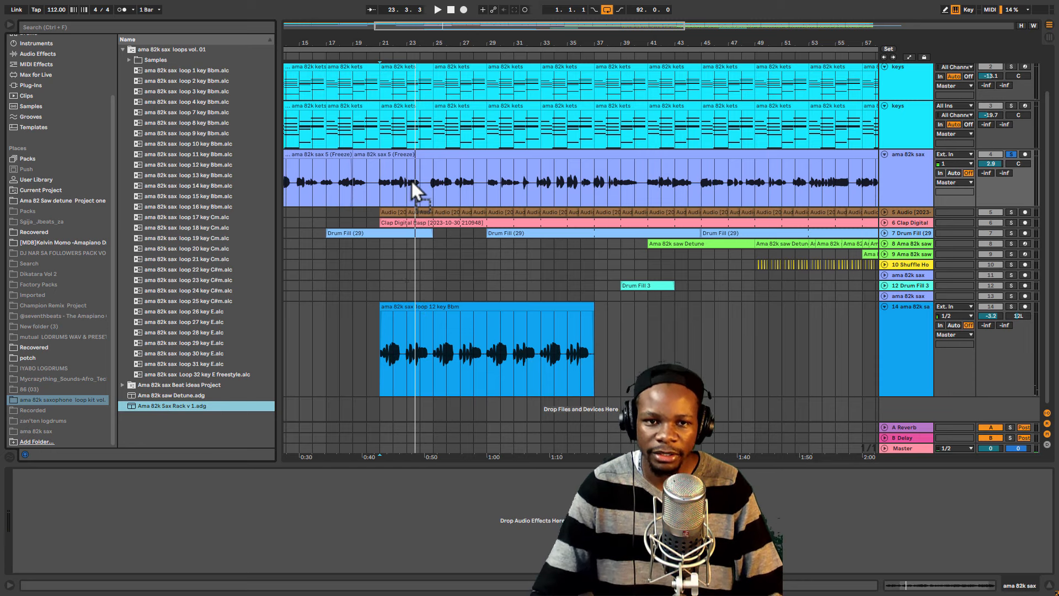
{"action": "left_click", "coordinate": [379, 189]}
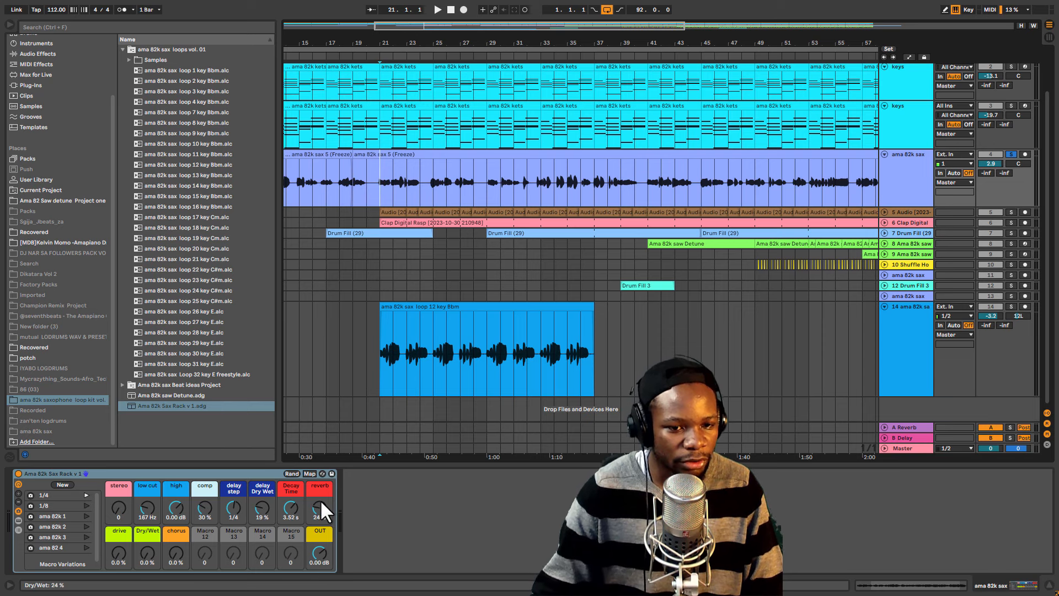
{"action": "left_click_drag", "start_coordinate": [322, 504], "coordinate": [322, 530]}
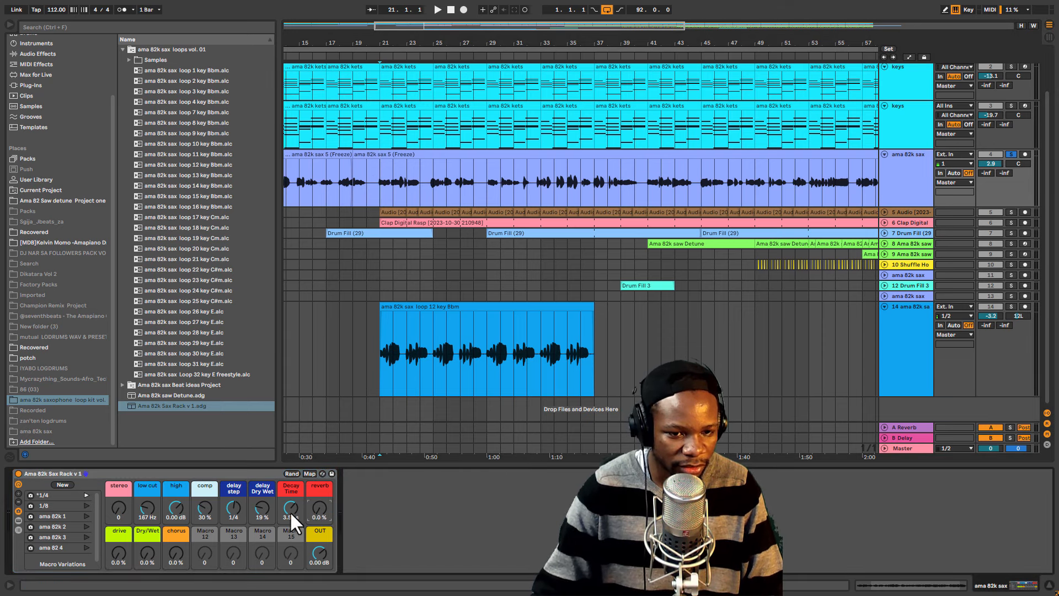
{"action": "left_click_drag", "start_coordinate": [260, 504], "coordinate": [291, 529]}
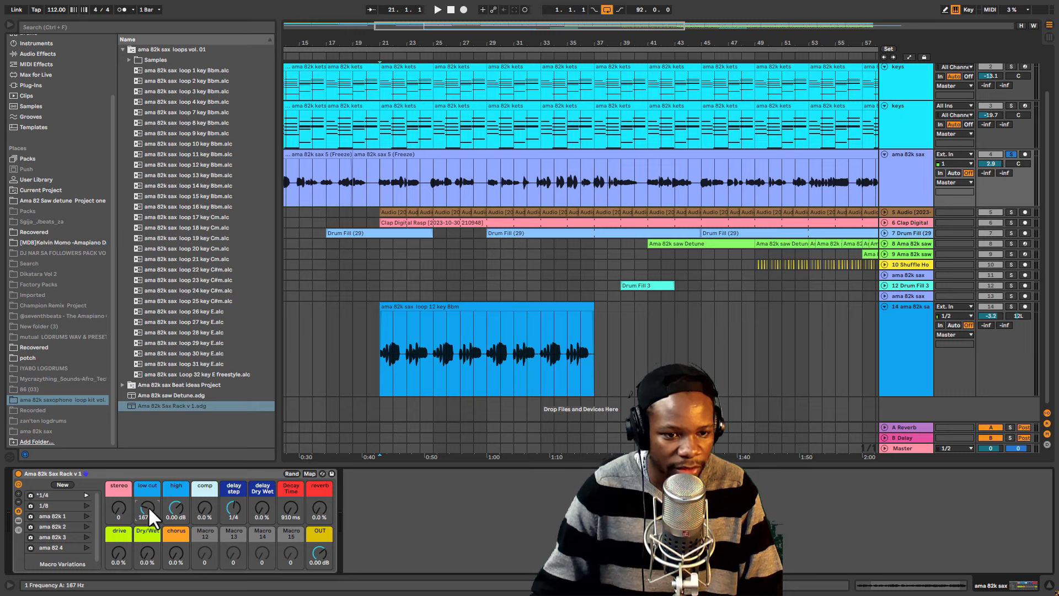
{"action": "left_click_drag", "start_coordinate": [143, 504], "coordinate": [144, 515]}
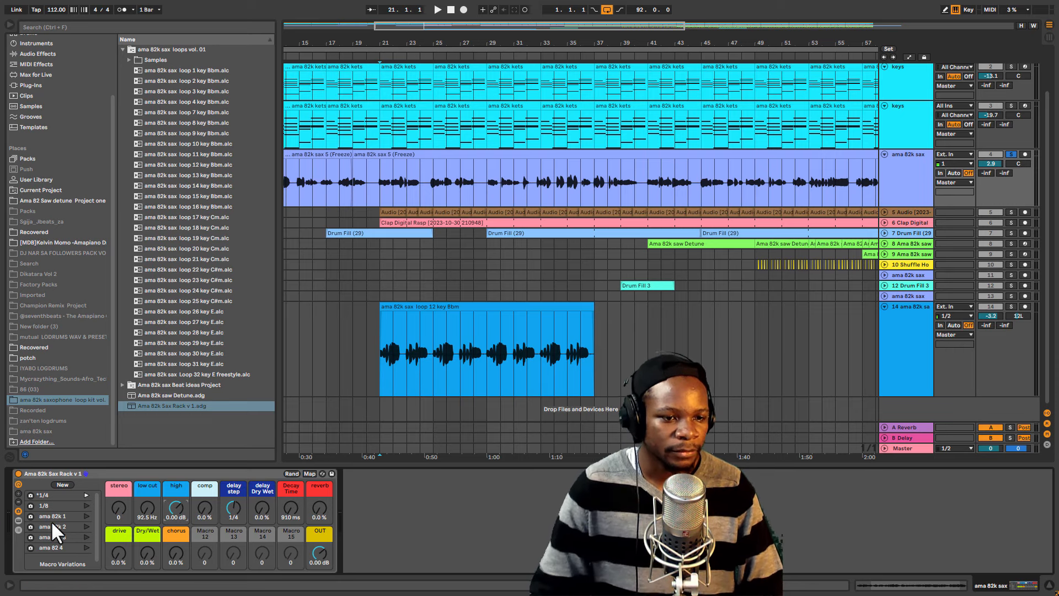
Set the Sax Rack's stereo macro to 84 and play the soloed sax track from bar 21
{"action": "left_click", "coordinate": [107, 470]}
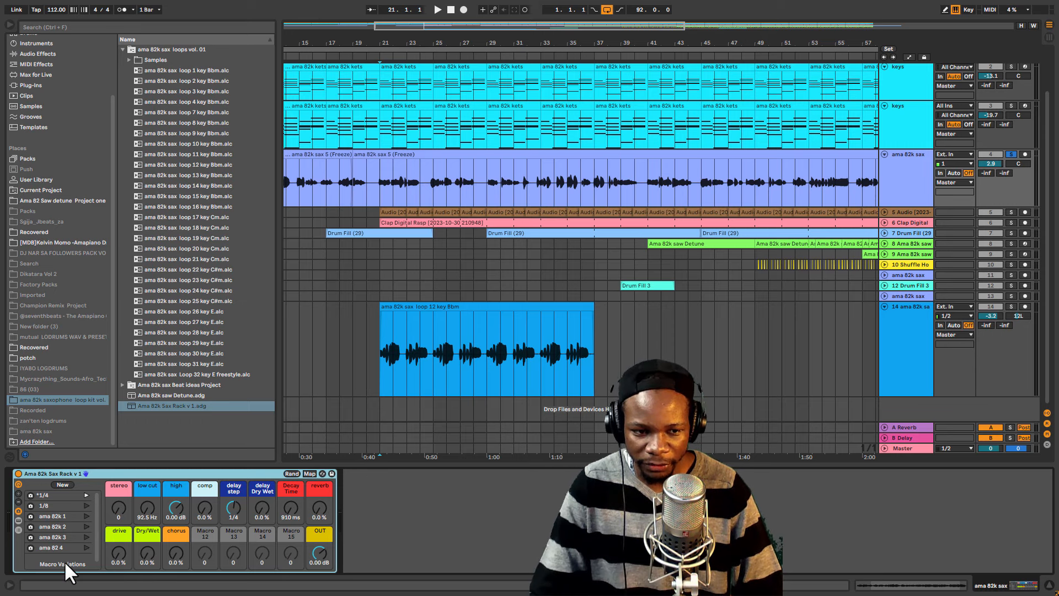
{"action": "left_click", "coordinate": [117, 510]}
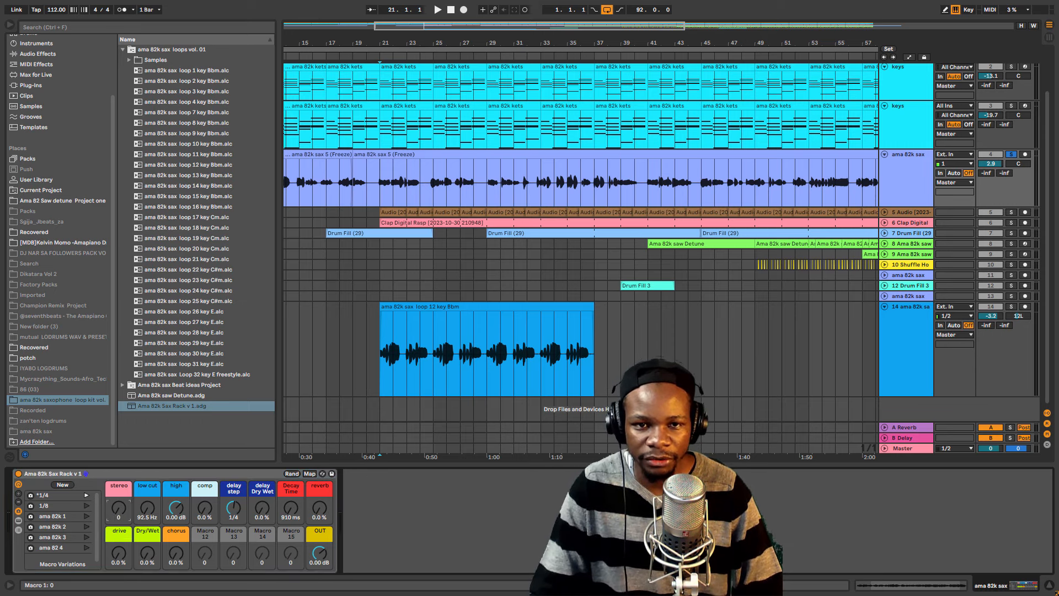
{"action": "left_click", "coordinate": [382, 184]}
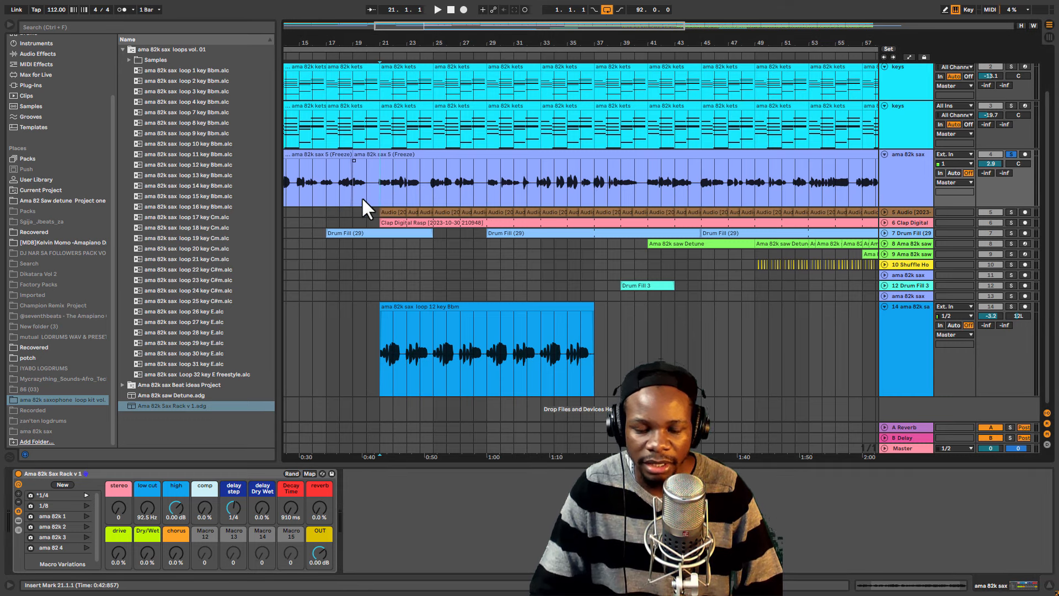
{"action": "key", "text": "space"}
{"action": "left_click_drag", "start_coordinate": [127, 498], "coordinate": [127, 455]}
{"action": "key", "text": "space"}
{"action": "key", "text": "space"}
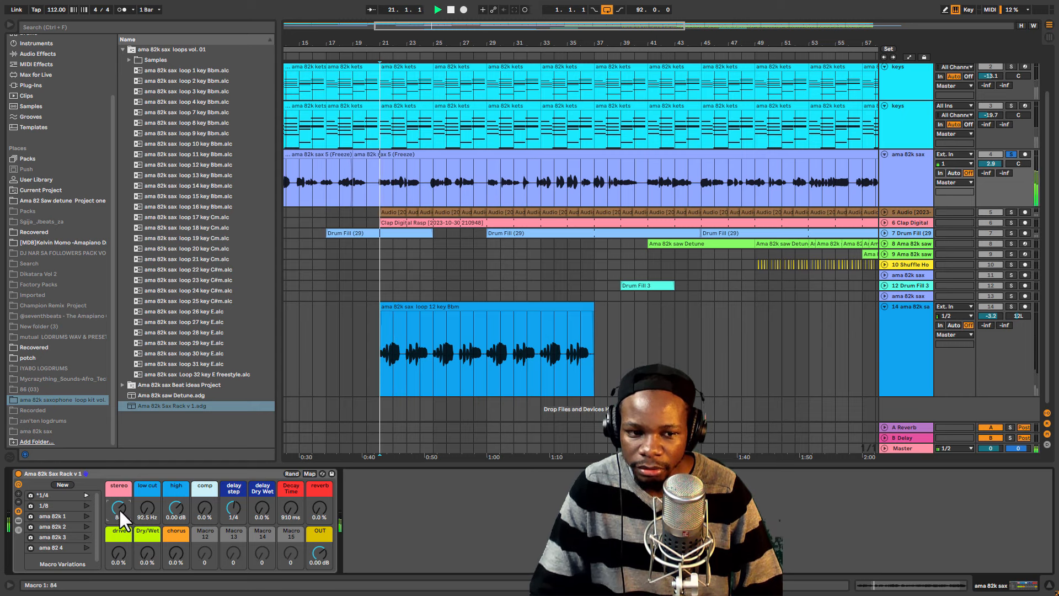
Lower the Sax Rack's stereo macro to 0 and play the soloed sax track from bar 21
{"action": "left_click_drag", "start_coordinate": [119, 508], "coordinate": [118, 560]}
{"action": "key", "text": "space"}
{"action": "key", "text": "space"}
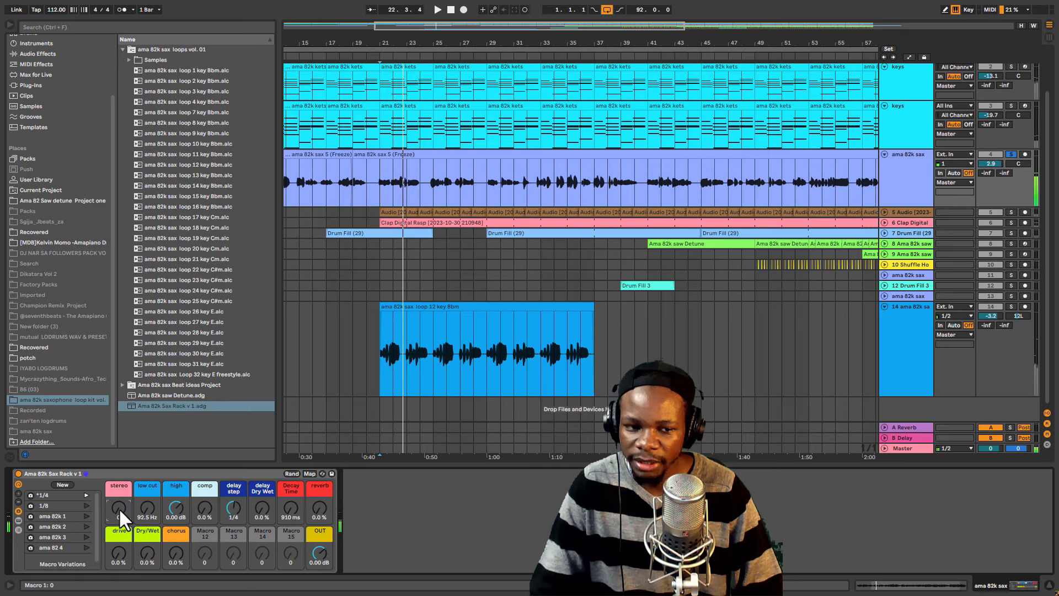
Audition stereo at 71 with low cut at 965 and 420 Hz, and settle on stereo 23 and low cut 220 Hz
{"action": "left_click_drag", "start_coordinate": [118, 516], "coordinate": [143, 503]}
{"action": "key", "text": "space"}
{"action": "key", "text": "space"}
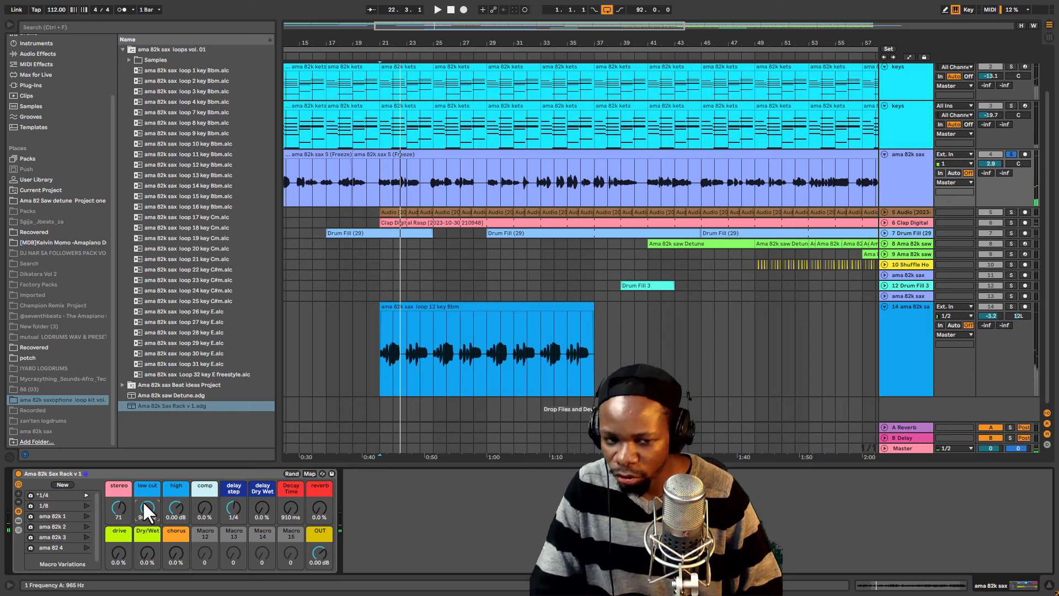
{"action": "key", "text": "space"}
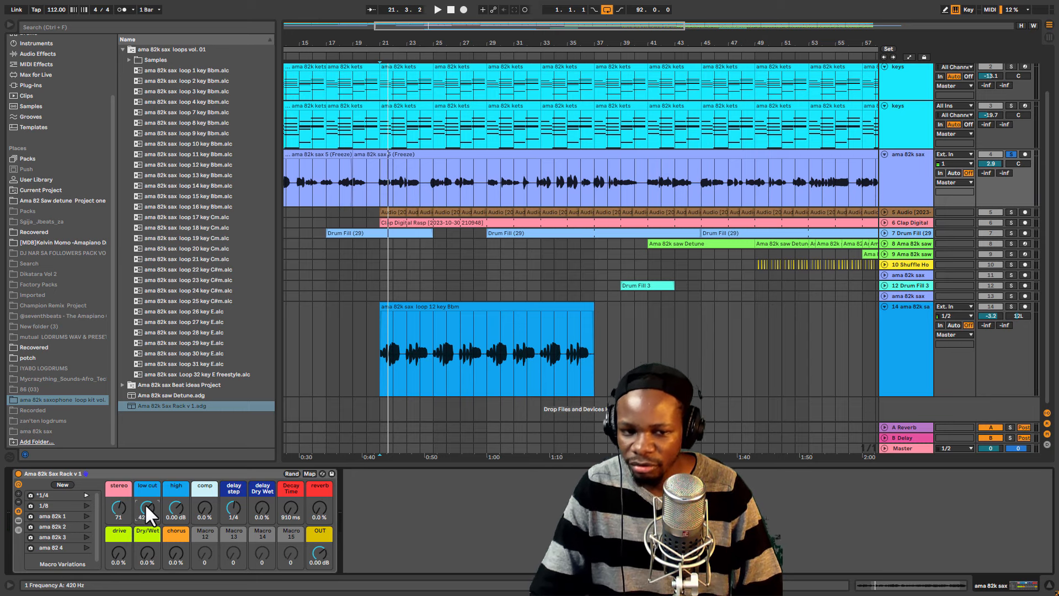
{"action": "left_click_drag", "start_coordinate": [145, 503], "coordinate": [118, 521]}
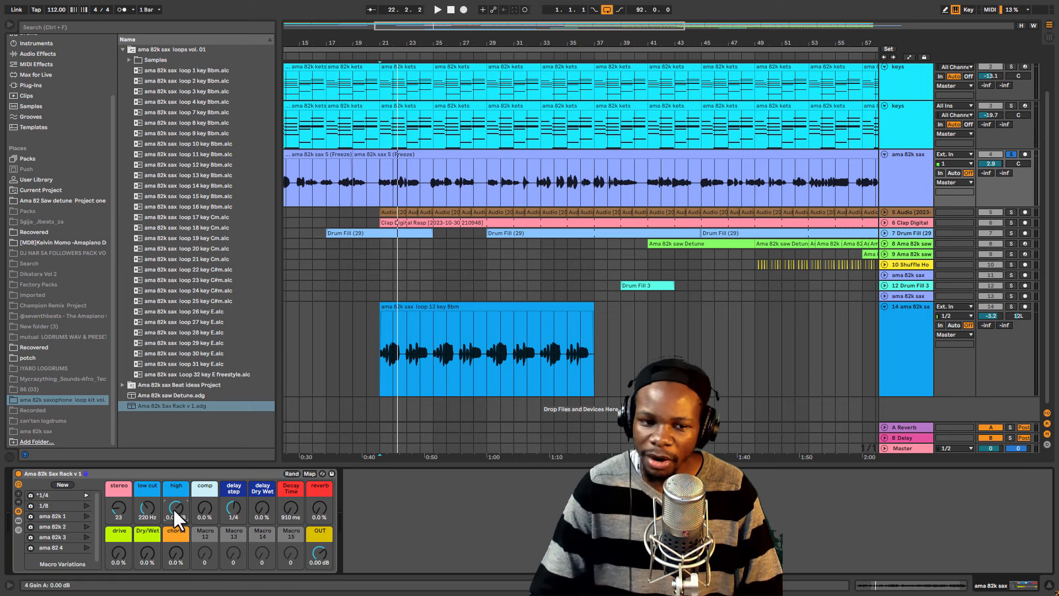
Audition the soloed sax with the high macro at 3.29 dB and -3.05 dB, and return it to 0.00 dB
{"action": "key", "text": "space"}
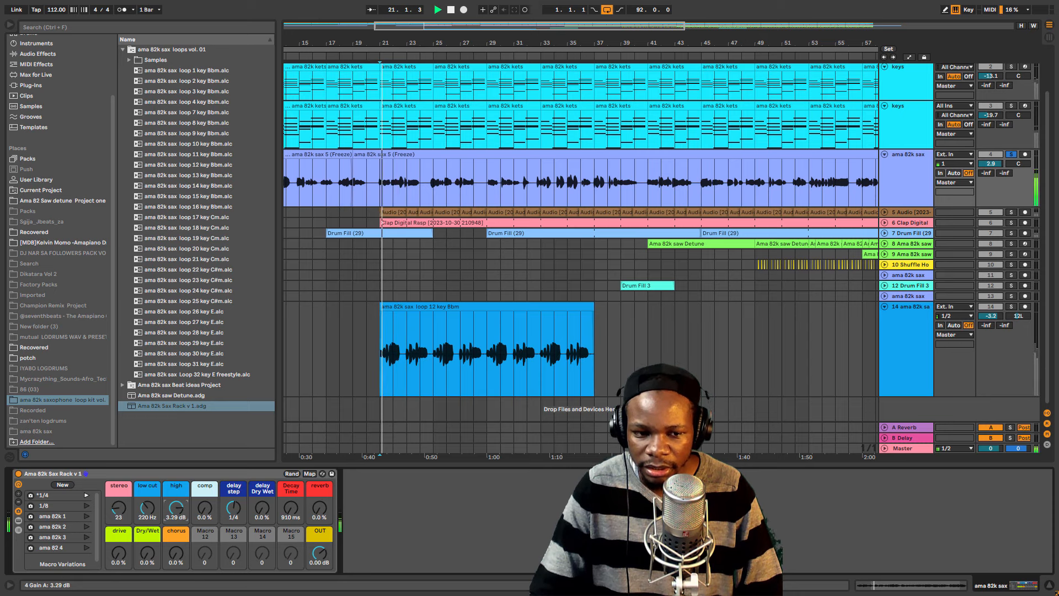
{"action": "left_click_drag", "start_coordinate": [176, 508], "coordinate": [174, 513]}
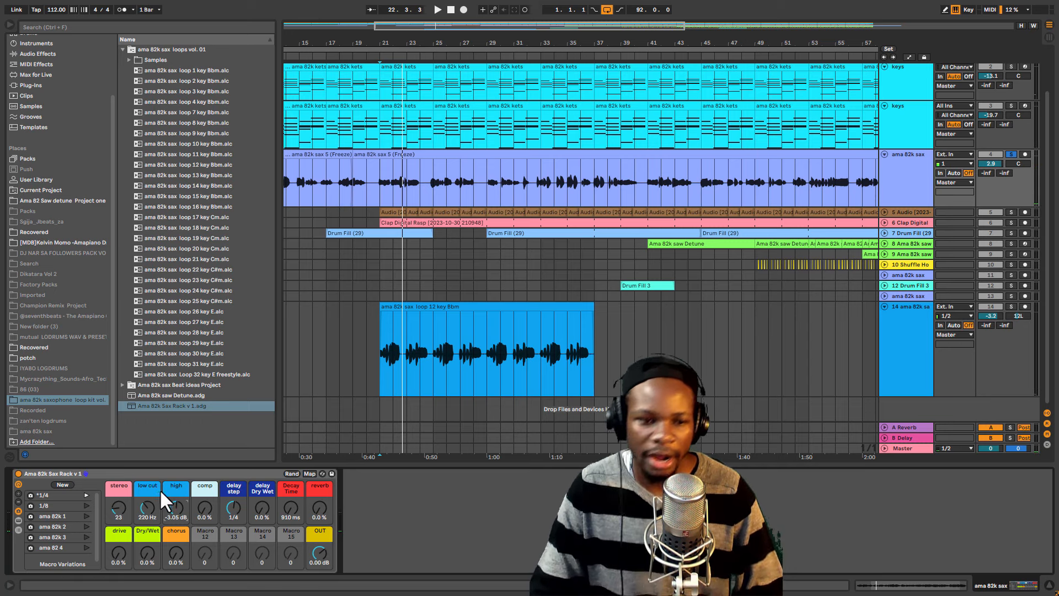
{"action": "left_click", "coordinate": [141, 490]}
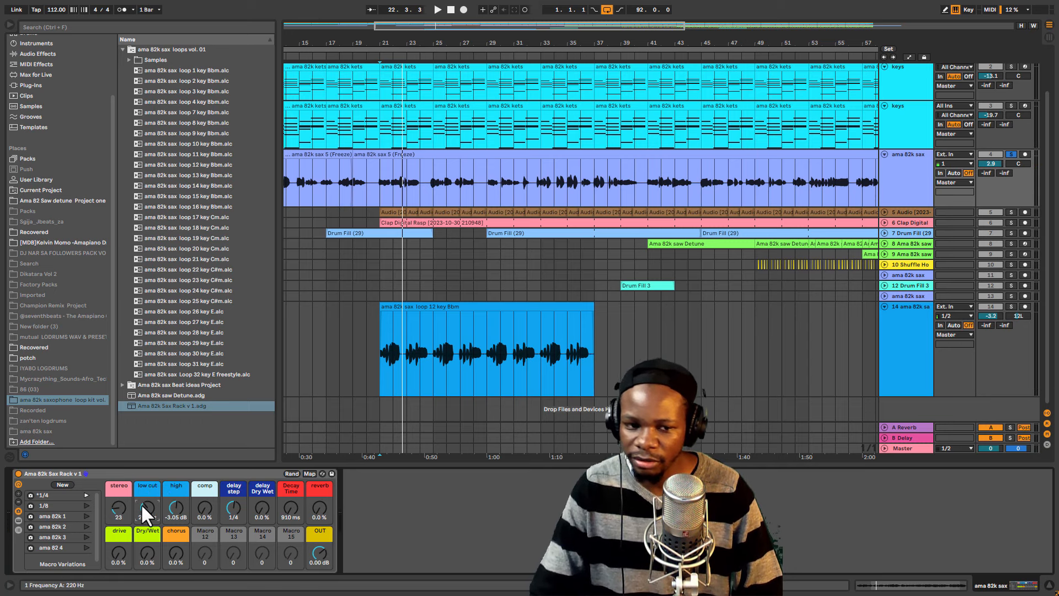
{"action": "mouse_move", "coordinate": [174, 503]}
{"action": "left_mouse_down"}
{"action": "mouse_move", "coordinate": [174, 514]}
{"action": "mouse_move", "coordinate": [174, 496]}
{"action": "left_mouse_up"}
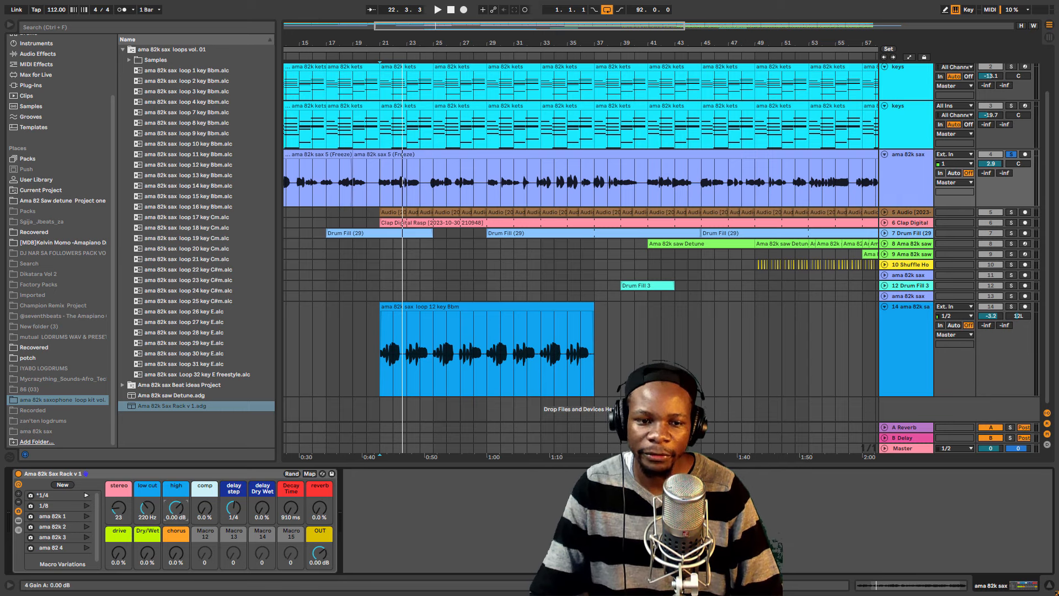
Raise the comp macro to 50% while playing the soloed sax track from bar 21
{"action": "left_click", "coordinate": [203, 509]}
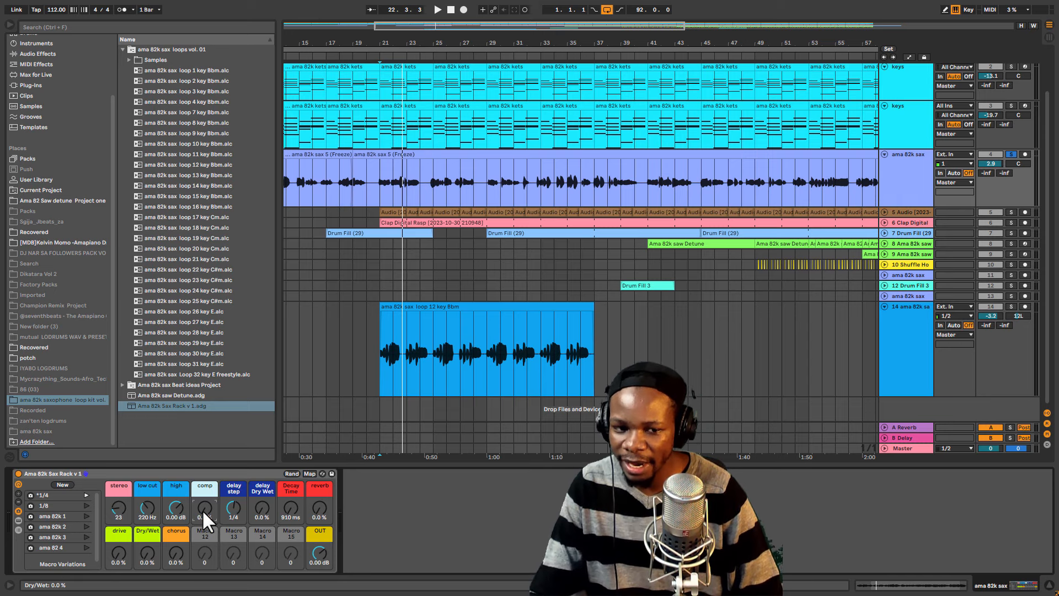
{"action": "key", "text": "space"}
{"action": "mouse_move", "coordinate": [204, 512]}
{"action": "left_mouse_down"}
{"action": "mouse_move", "coordinate": [203, 483]}
{"action": "mouse_move", "coordinate": [205, 516]}
{"action": "left_mouse_up"}
{"action": "key", "text": "space"}
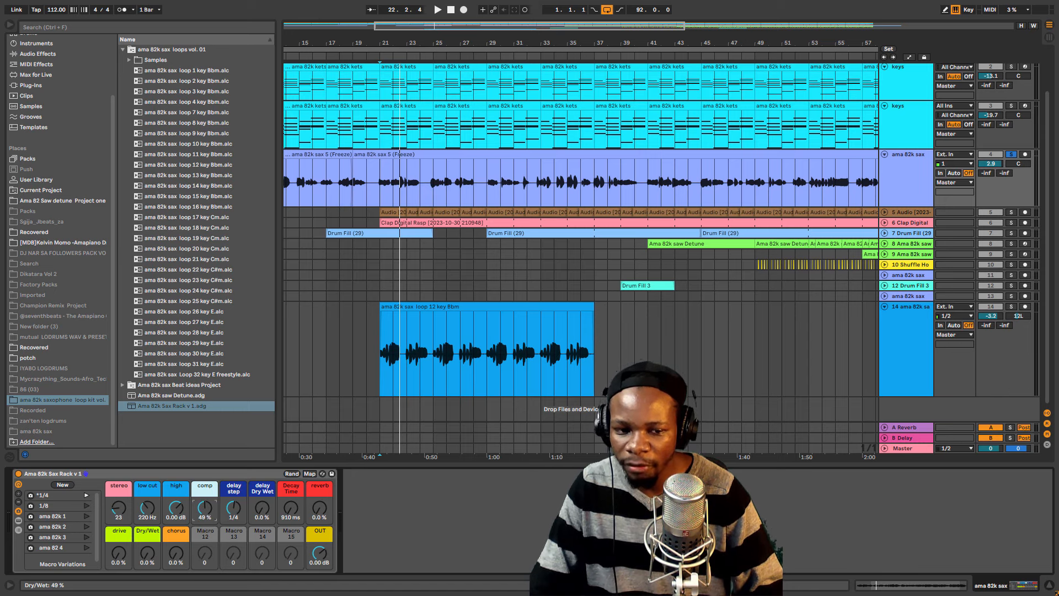
{"action": "key", "text": "space"}
{"action": "left_click_drag", "start_coordinate": [203, 512], "coordinate": [203, 510]}
{"action": "key", "text": "space"}
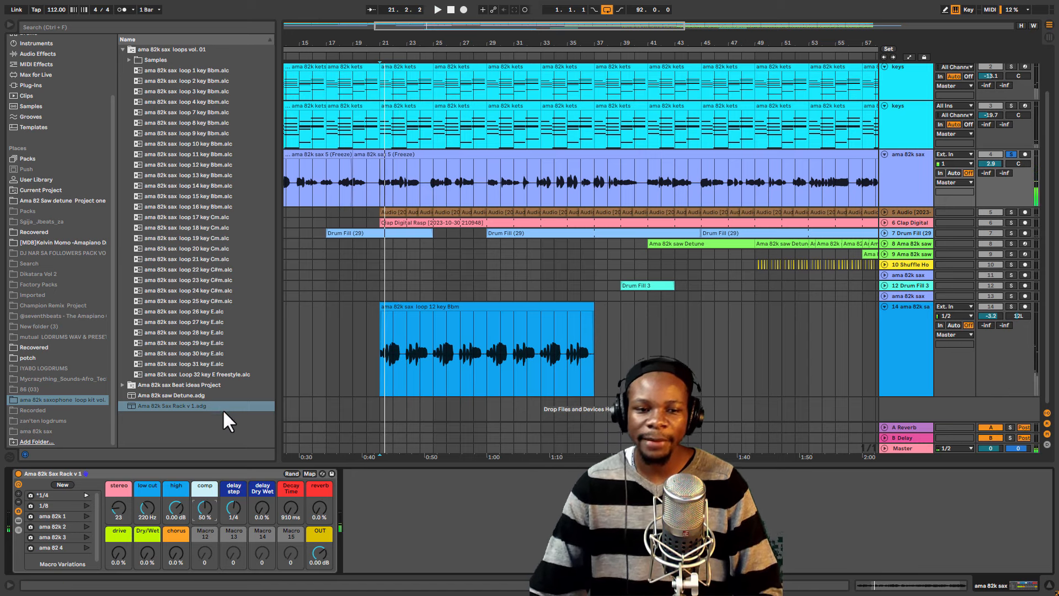
Enlarge the ama 82k sax waveform, highlight the loud peak from 22.3.1 to 22.4.1, and set comp to 37%
{"action": "left_click_drag", "start_coordinate": [396, 39], "coordinate": [396, 91]}
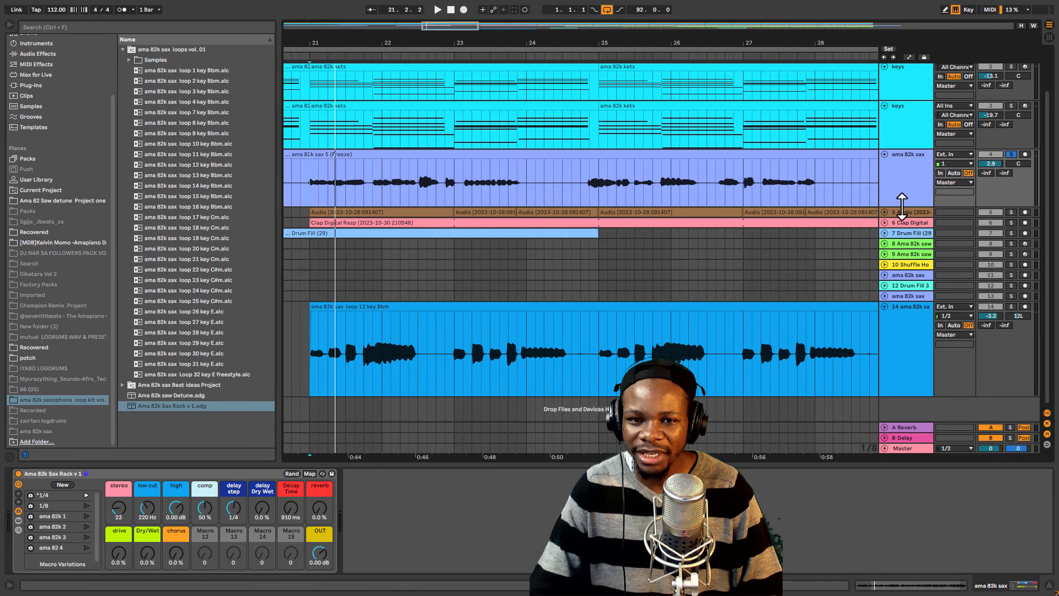
{"action": "left_click_drag", "start_coordinate": [901, 206], "coordinate": [901, 327]}
{"action": "left_click_drag", "start_coordinate": [408, 252], "coordinate": [436, 240]}
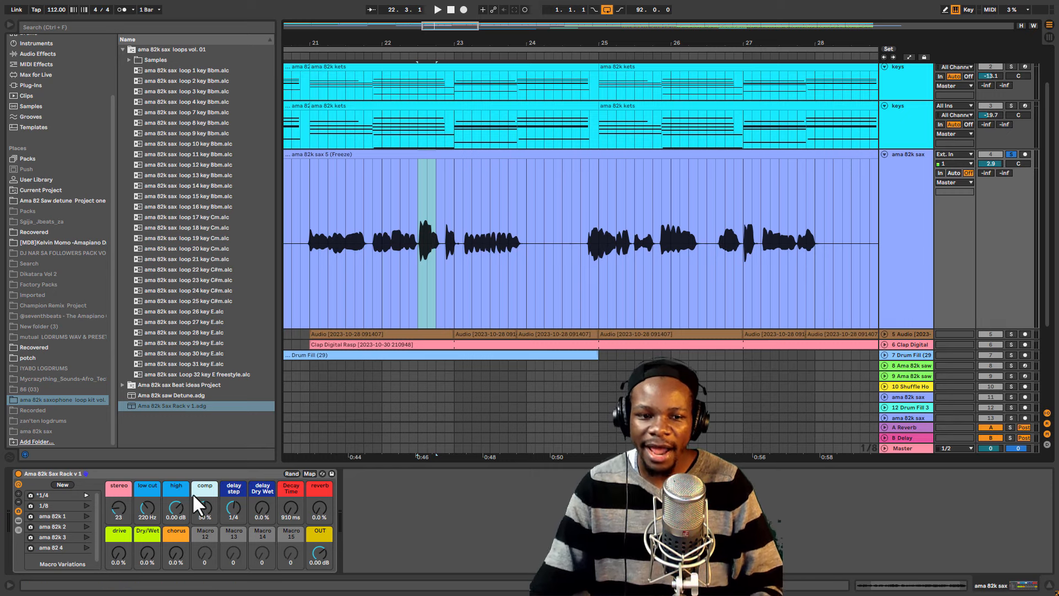
{"action": "mouse_move", "coordinate": [205, 508]}
{"action": "left_mouse_down"}
{"action": "mouse_move", "coordinate": [205, 532]}
{"action": "mouse_move", "coordinate": [204, 493]}
{"action": "left_mouse_up"}
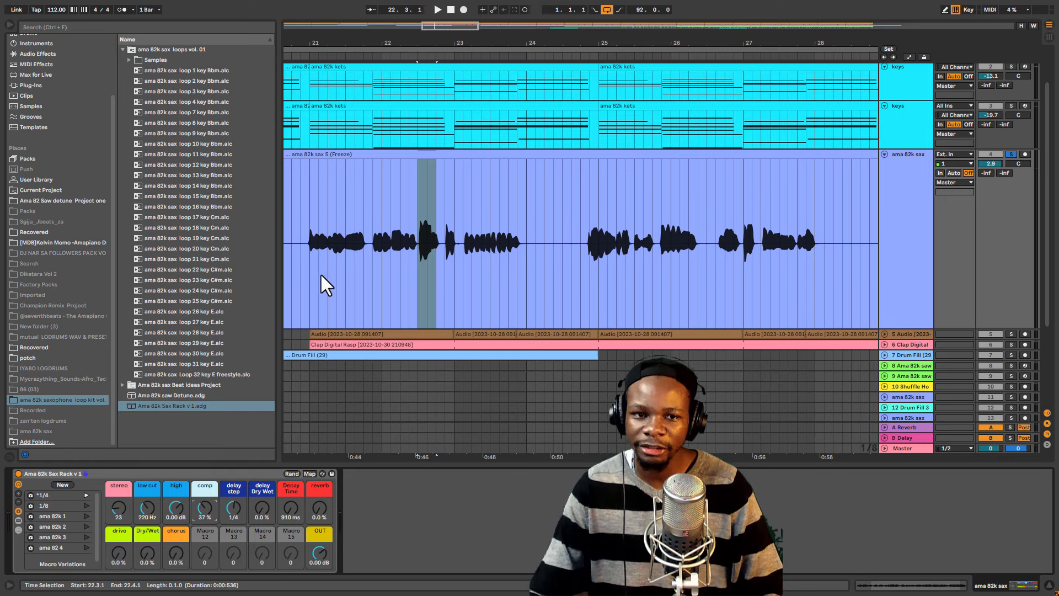
Highlight the sax phrase from bar 21 into bar 23, set comp to 55% and OUT to -4.78 dB, auditioning the result
{"action": "left_click_drag", "start_coordinate": [314, 277], "coordinate": [485, 276]}
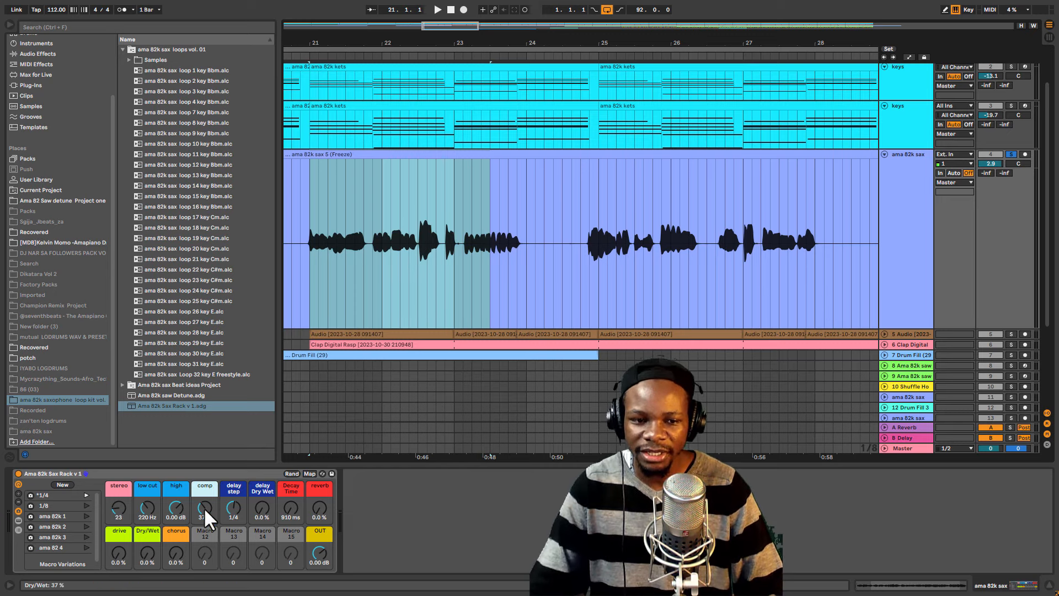
{"action": "mouse_move", "coordinate": [205, 508]}
{"action": "left_mouse_down"}
{"action": "mouse_move", "coordinate": [205, 525]}
{"action": "mouse_move", "coordinate": [204, 506]}
{"action": "left_mouse_up"}
{"action": "key", "text": "space"}
{"action": "key", "text": "space"}
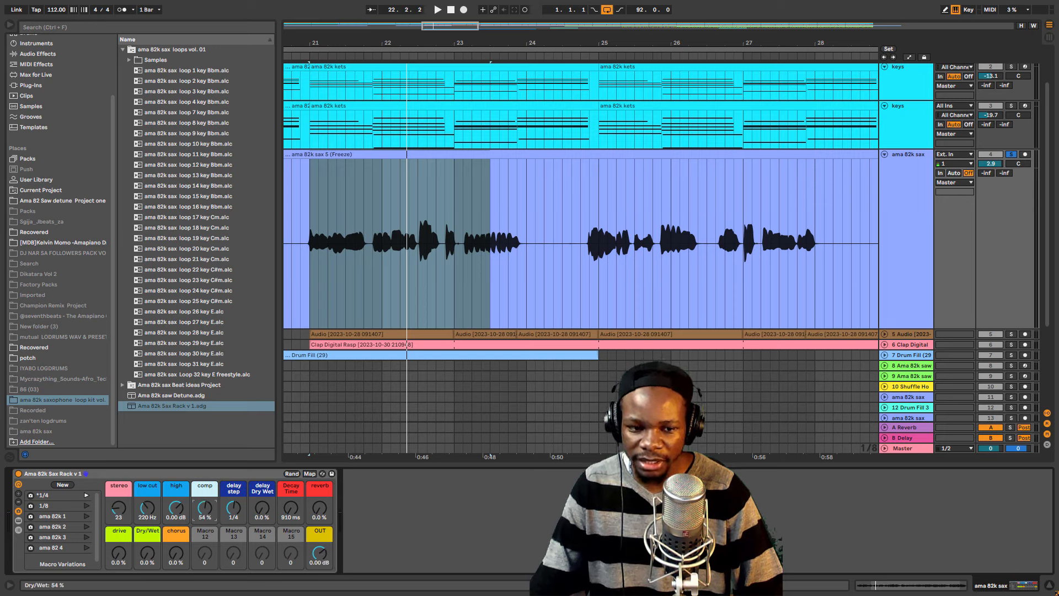
{"action": "key", "text": "space"}
{"action": "left_click_drag", "start_coordinate": [319, 552], "coordinate": [319, 571]}
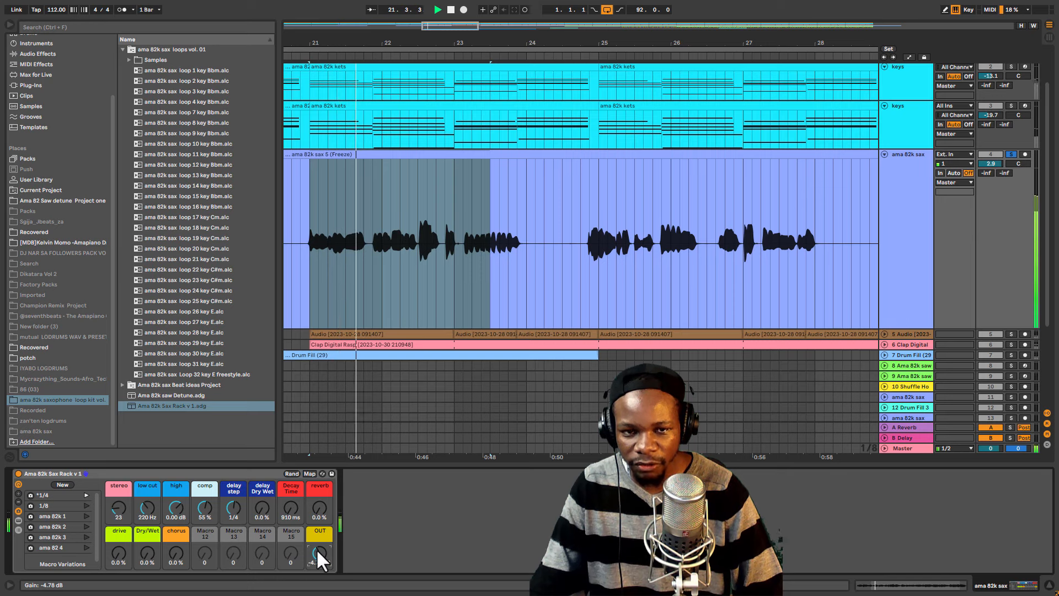
{"action": "key", "text": "space"}
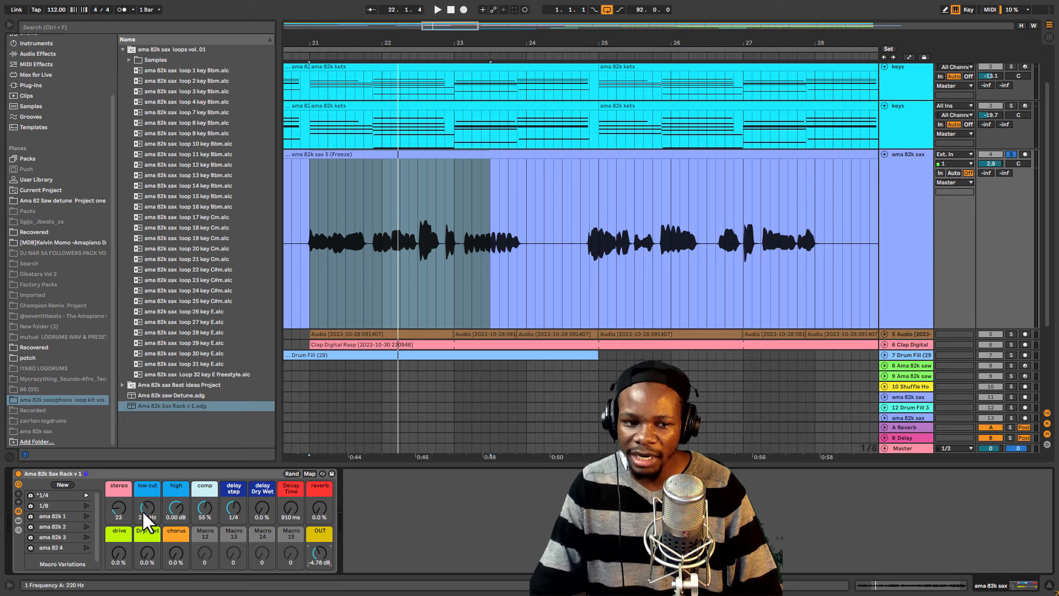
Go through the stereo, low cut, high and delay step macros, and raise delay Dry Wet to 48%
{"action": "left_click", "coordinate": [117, 493]}
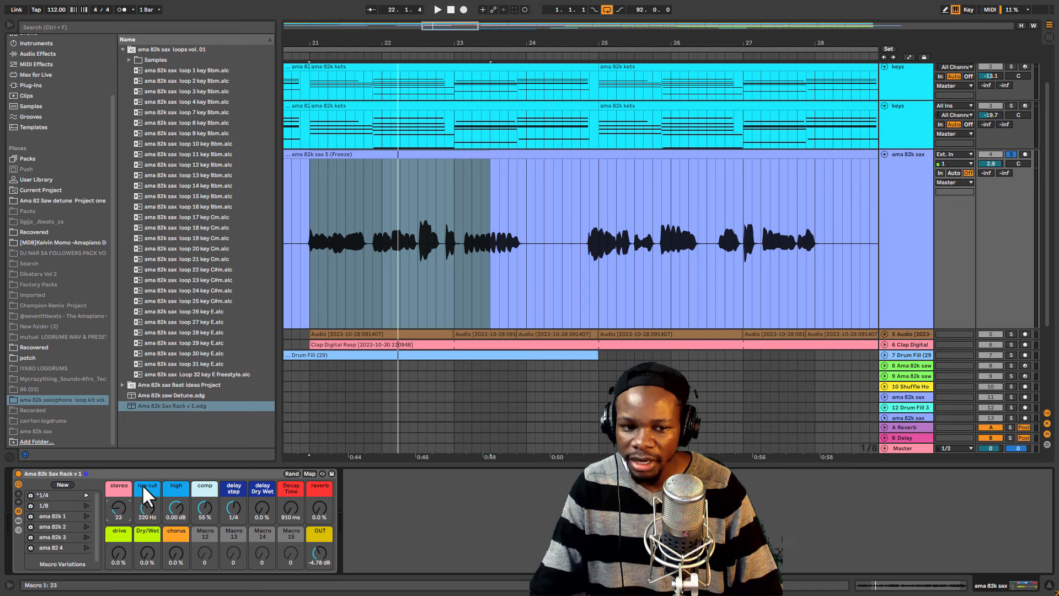
{"action": "left_click", "coordinate": [141, 485]}
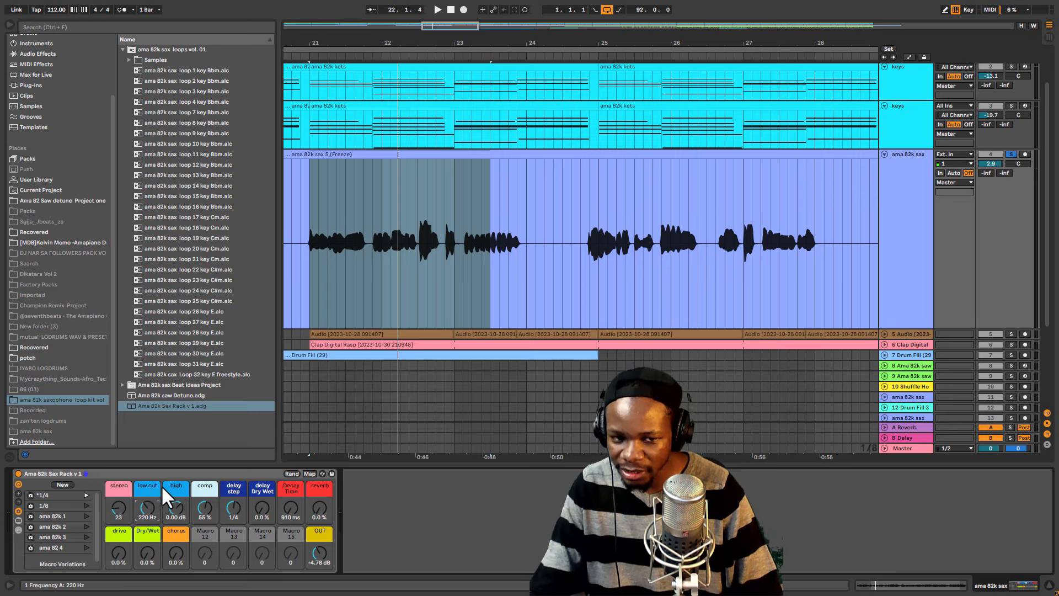
{"action": "left_click", "coordinate": [169, 485]}
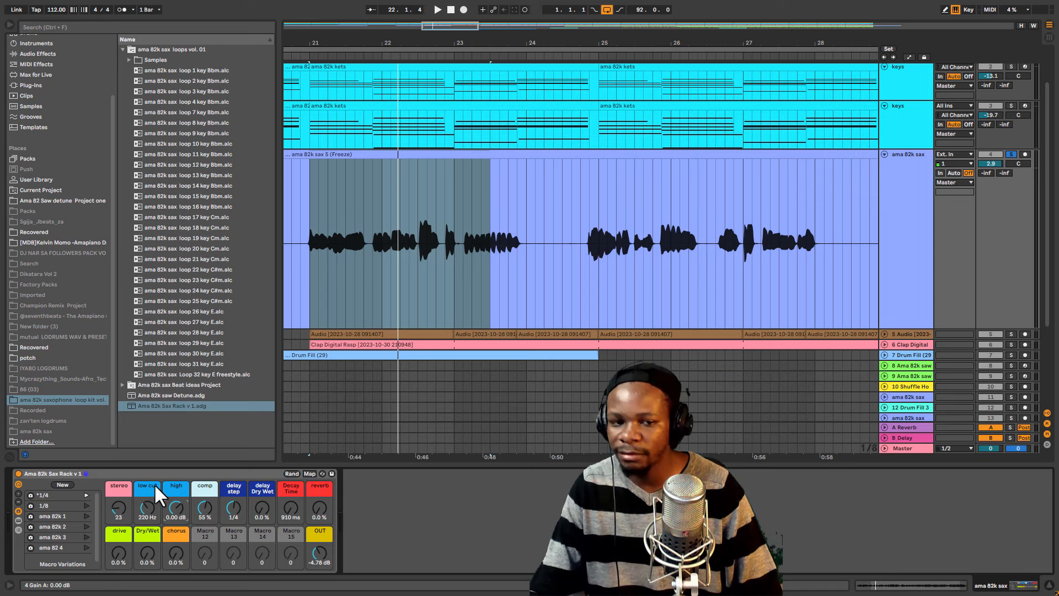
{"action": "left_click", "coordinate": [229, 491]}
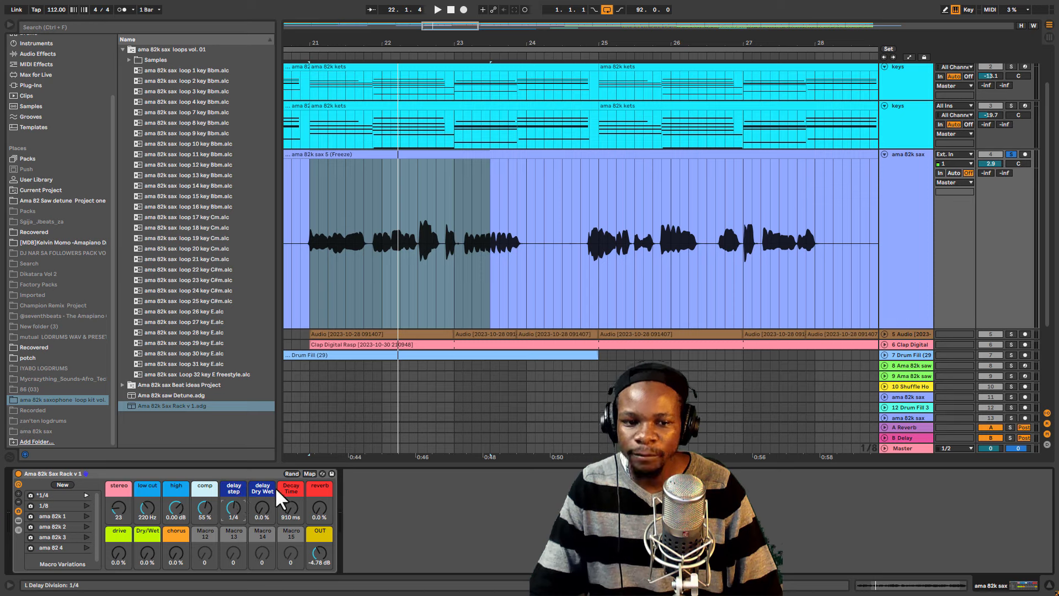
{"action": "left_click", "coordinate": [319, 488]}
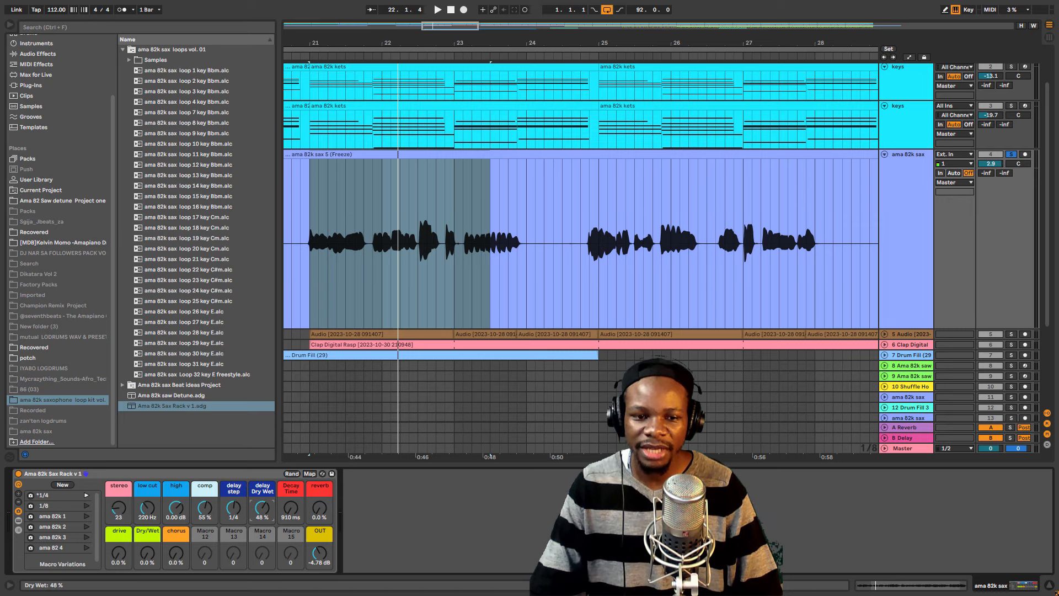
Audition the delay and set delay step to 1/8, delay Dry Wet to 17%, Decay Time to 3.68 s and reverb to 63%
{"action": "key", "text": "space"}
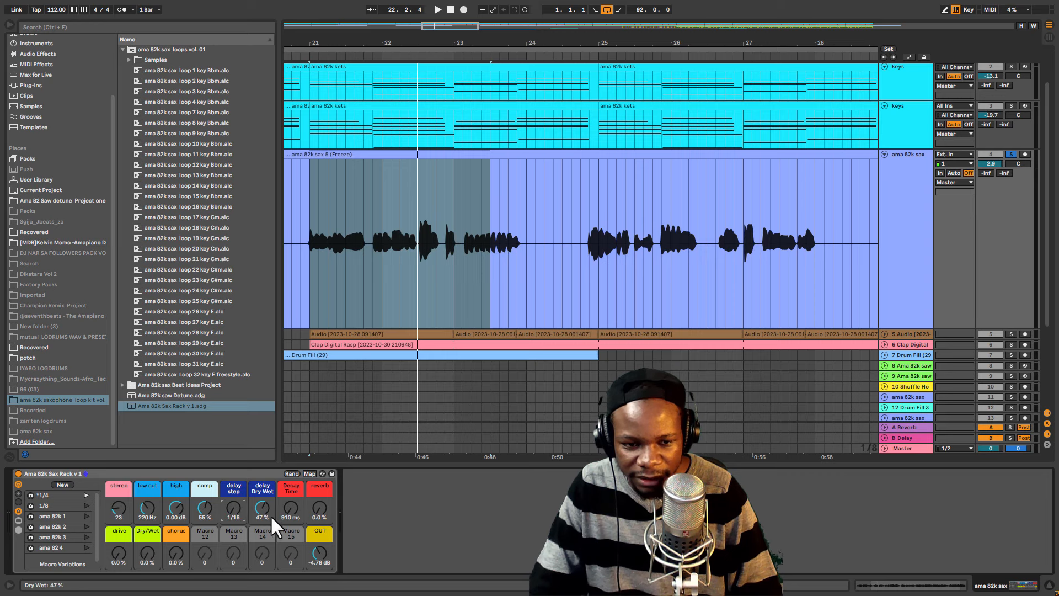
{"action": "key", "text": "space"}
{"action": "left_click_drag", "start_coordinate": [262, 504], "coordinate": [233, 499]}
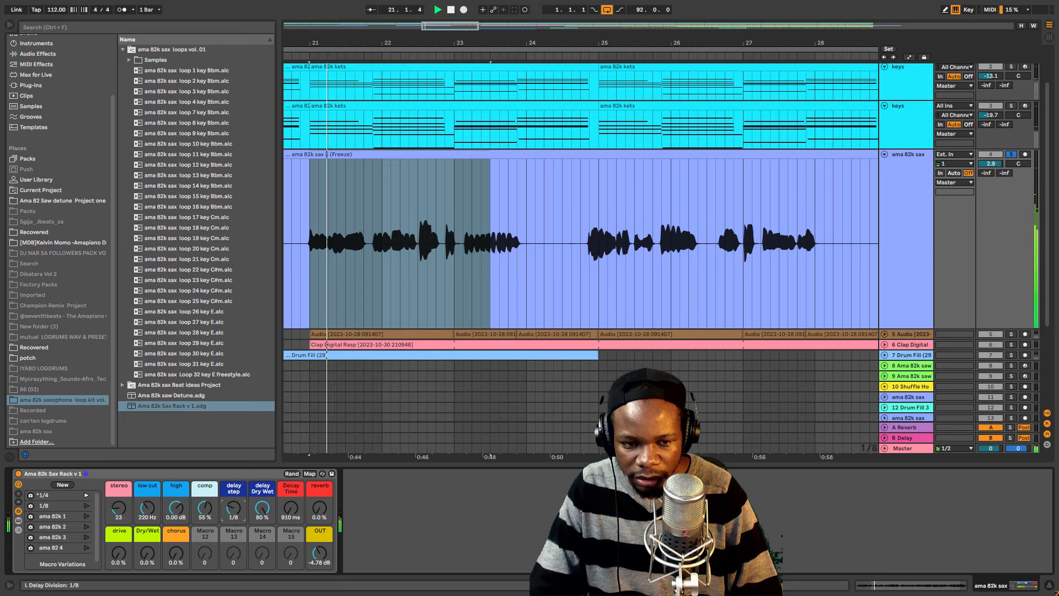
{"action": "left_click", "coordinate": [261, 504]}
{"action": "left_click_drag", "start_coordinate": [260, 504], "coordinate": [319, 485]}
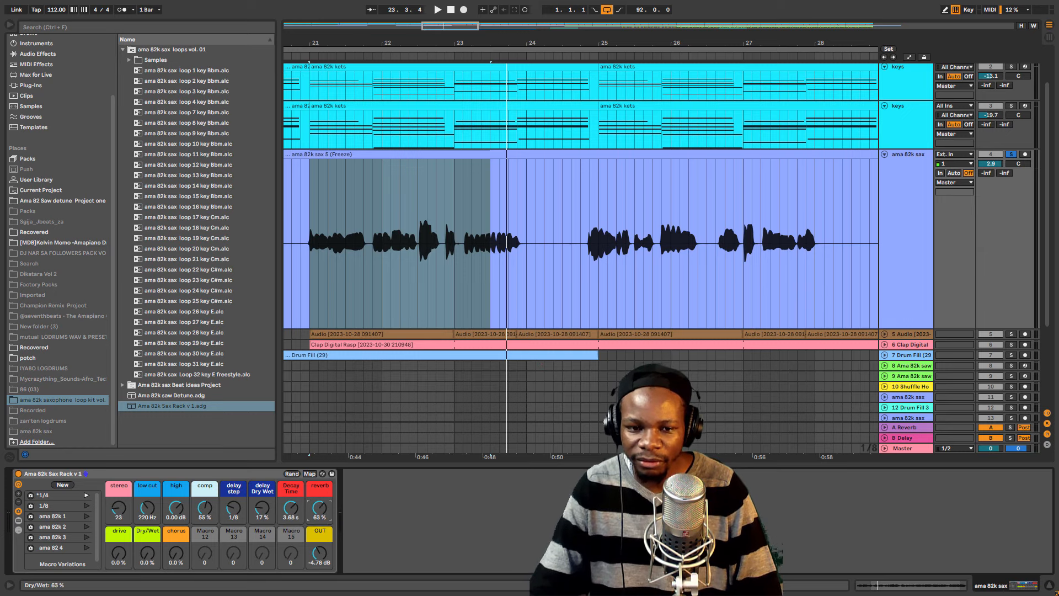
Raise reverb to 69%, play the sax with Decay Time at 910 ms, and set Decay Time to 2.81 s
{"action": "key", "text": "space"}
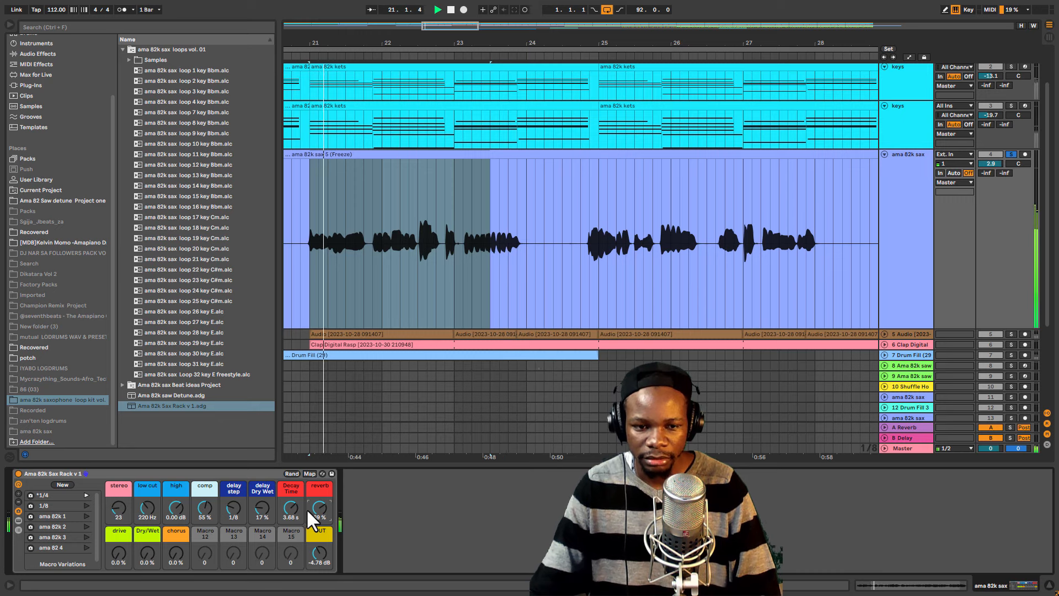
{"action": "key", "text": "space"}
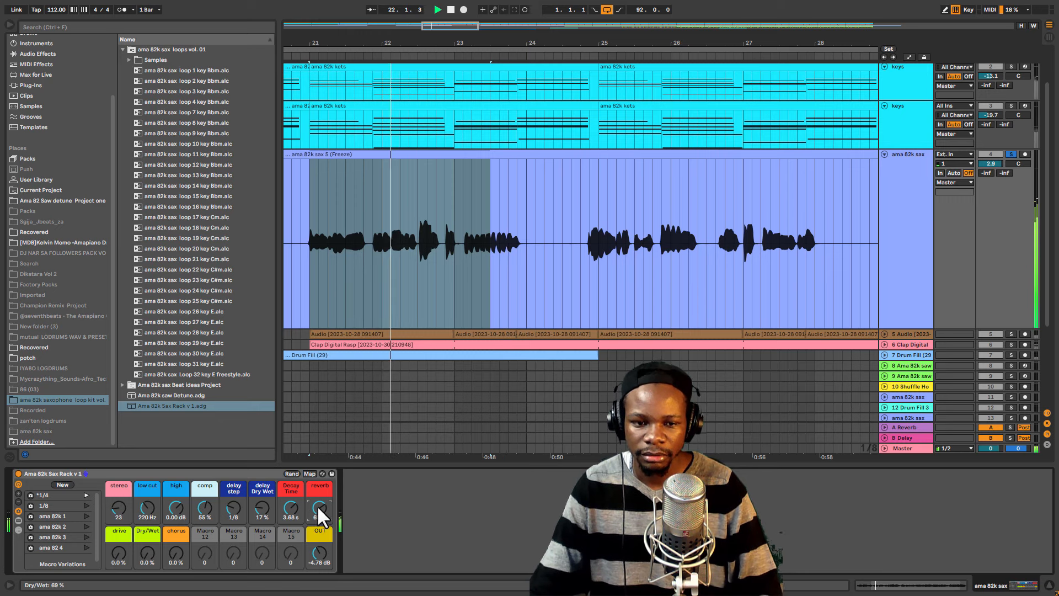
{"action": "left_click_drag", "start_coordinate": [290, 505], "coordinate": [290, 530]}
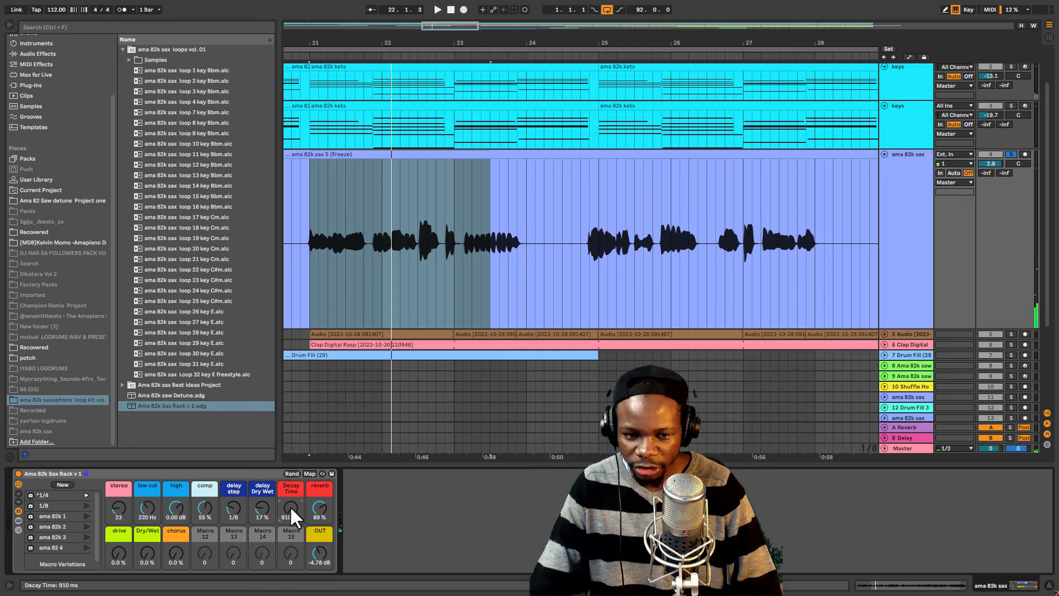
{"action": "key", "text": "space"}
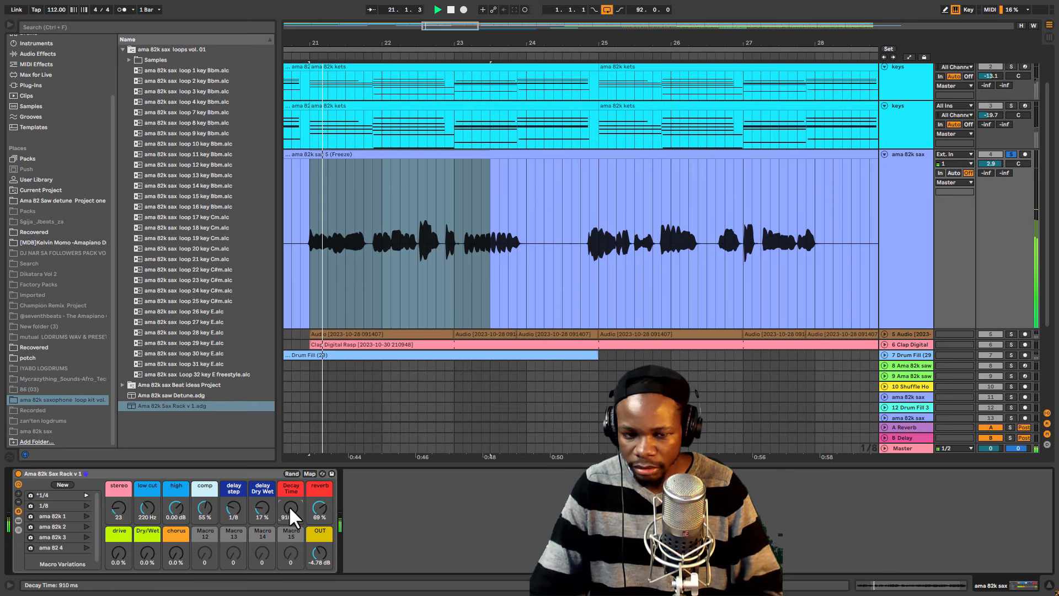
{"action": "mouse_move", "coordinate": [289, 505]}
{"action": "left_mouse_down"}
{"action": "mouse_move", "coordinate": [289, 481]}
{"action": "mouse_move", "coordinate": [289, 512]}
{"action": "left_mouse_up"}
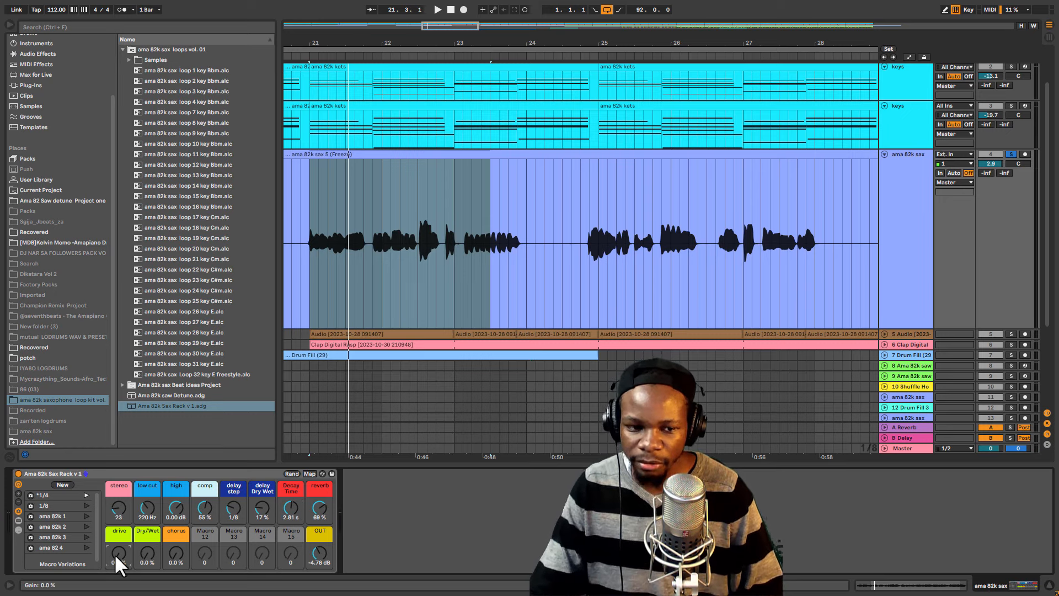
Audition drive and its Dry/Wet, raise both to 100%, and reset delay Dry Wet and reverb to 0% and Decay Time to 910 ms
{"action": "left_click_drag", "start_coordinate": [115, 554], "coordinate": [114, 532]}
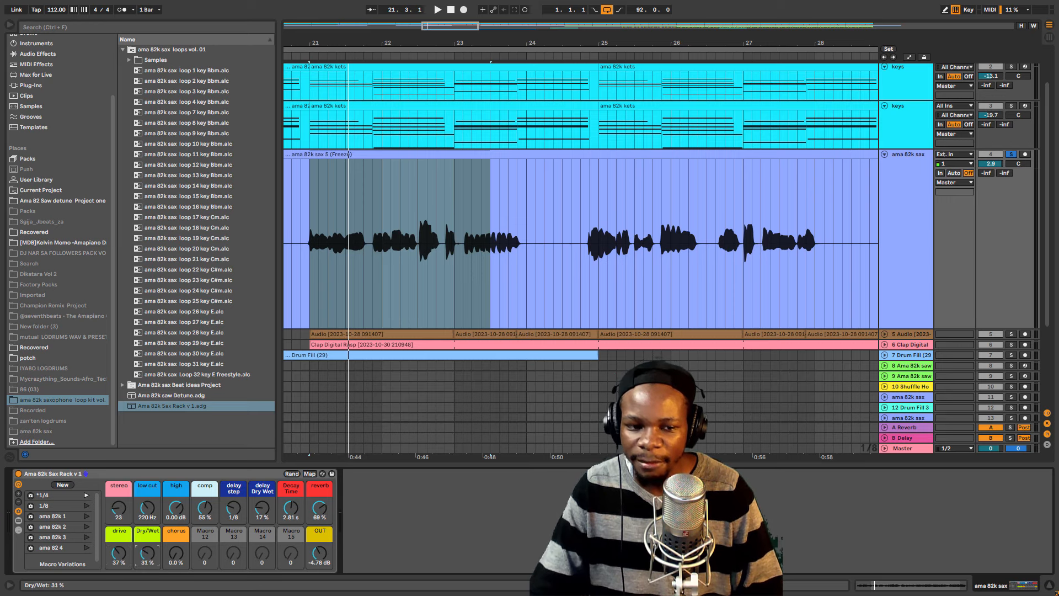
{"action": "left_click_drag", "start_coordinate": [147, 553], "coordinate": [147, 566]}
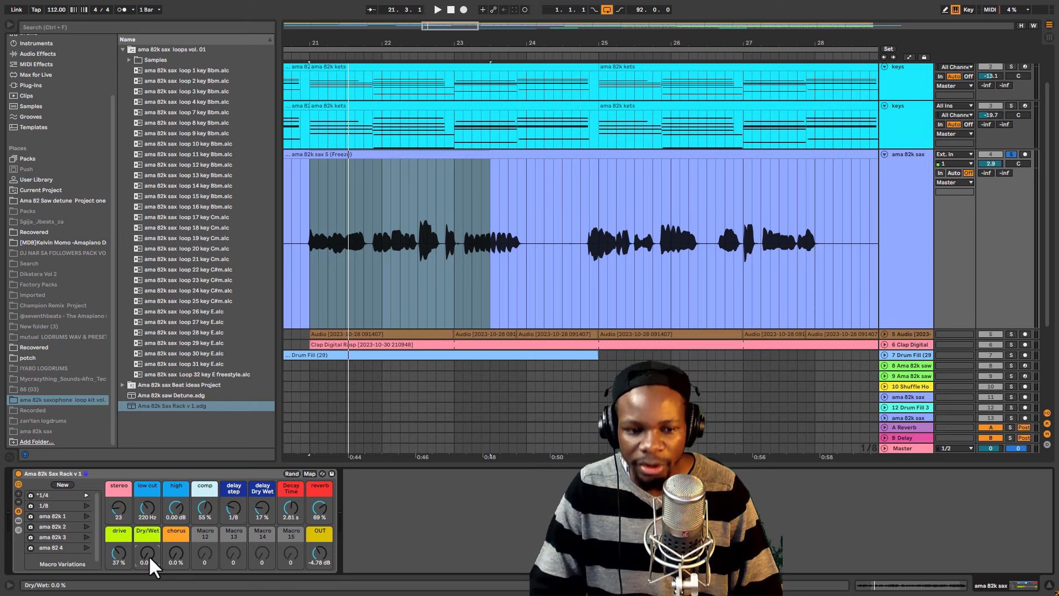
{"action": "key", "text": "space"}
{"action": "left_click_drag", "start_coordinate": [147, 555], "coordinate": [118, 532]}
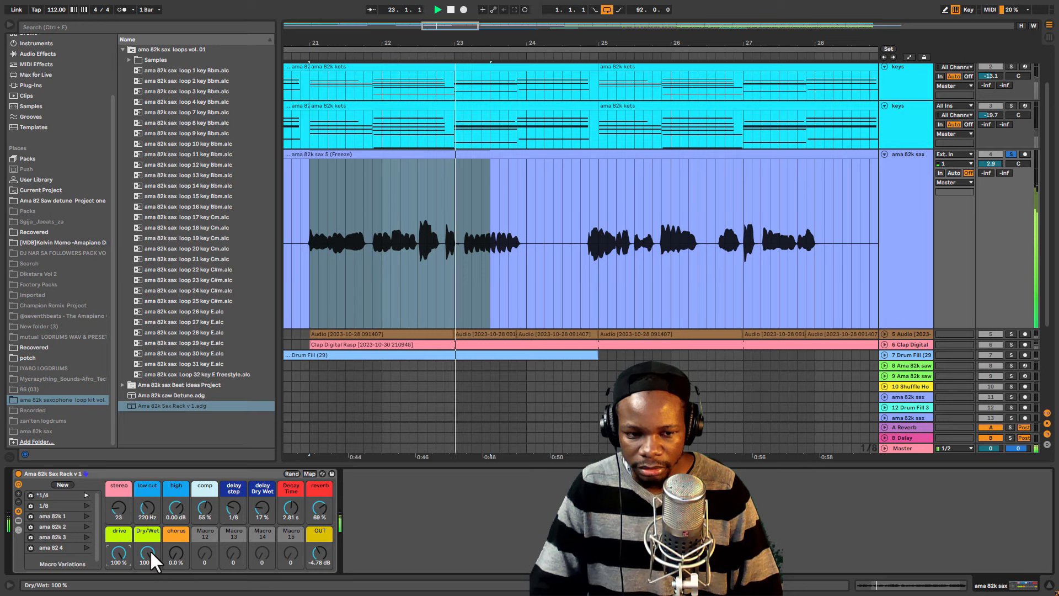
{"action": "left_click_drag", "start_coordinate": [320, 508], "coordinate": [290, 521]}
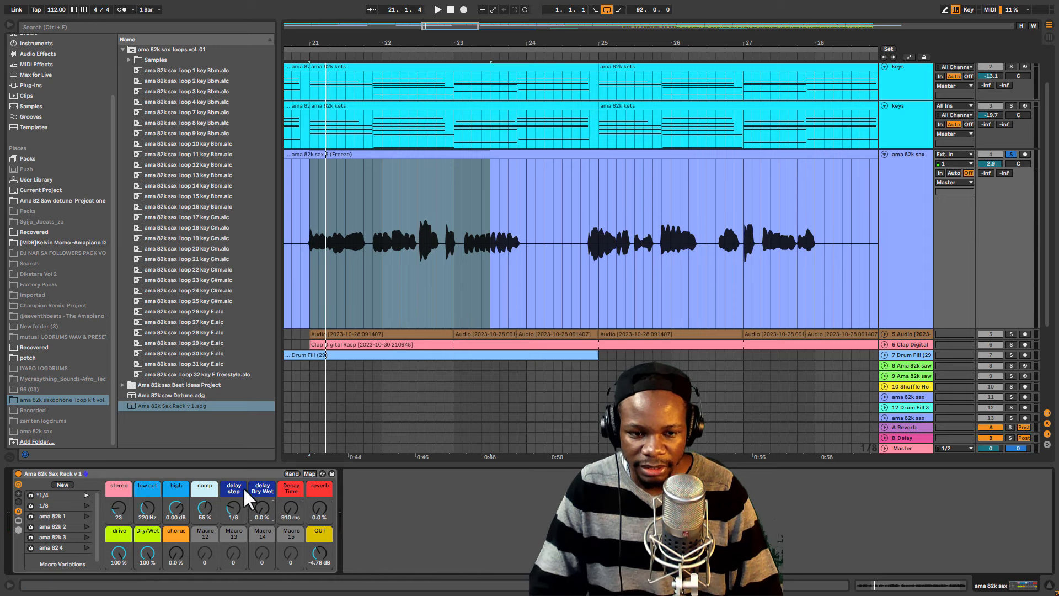
Play the sax with OUT lowered to -9.19 dB and bring the drive's Dry/Wet down to 0%
{"action": "key", "text": "space"}
{"action": "left_click_drag", "start_coordinate": [320, 552], "coordinate": [320, 557]}
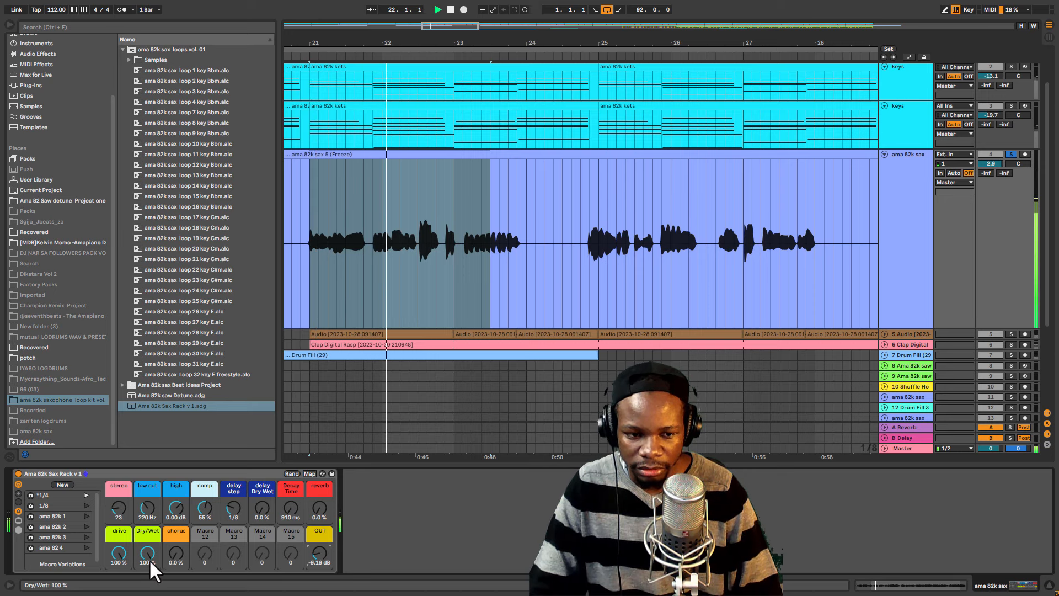
{"action": "left_click_drag", "start_coordinate": [144, 551], "coordinate": [144, 573]}
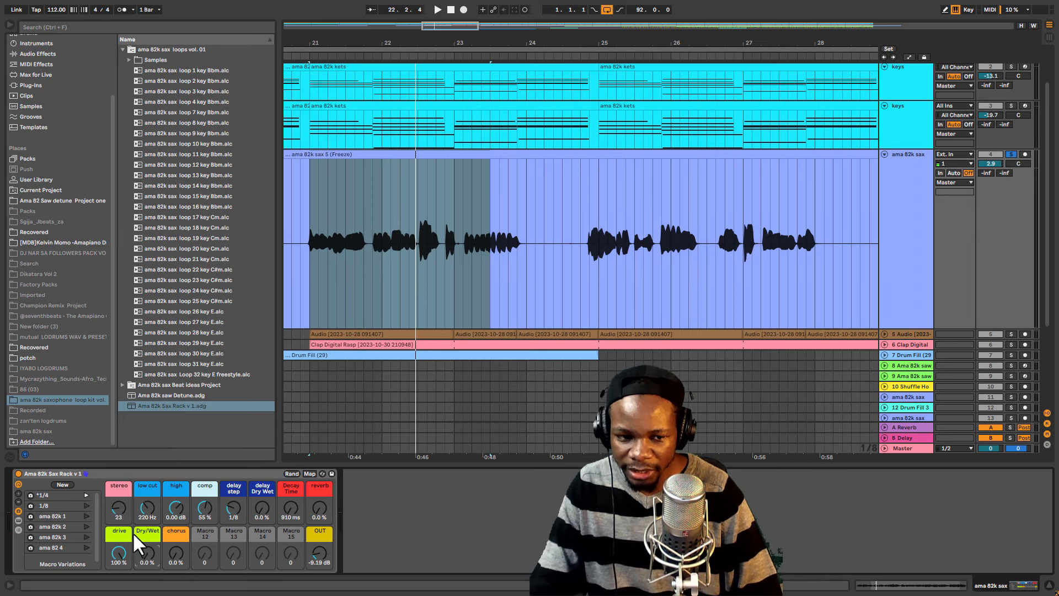
Audition the sax with drive set to 39% and its Dry/Wet at 36%
{"action": "key", "text": "space"}
{"action": "mouse_move", "coordinate": [140, 551]}
{"action": "left_mouse_down"}
{"action": "mouse_move", "coordinate": [140, 543]}
{"action": "mouse_move", "coordinate": [118, 557]}
{"action": "mouse_move", "coordinate": [114, 542]}
{"action": "mouse_move", "coordinate": [147, 551]}
{"action": "left_mouse_up"}
{"action": "key", "text": "space"}
{"action": "key", "text": "space"}
{"action": "key", "text": "space"}
{"action": "left_click", "coordinate": [145, 554]}
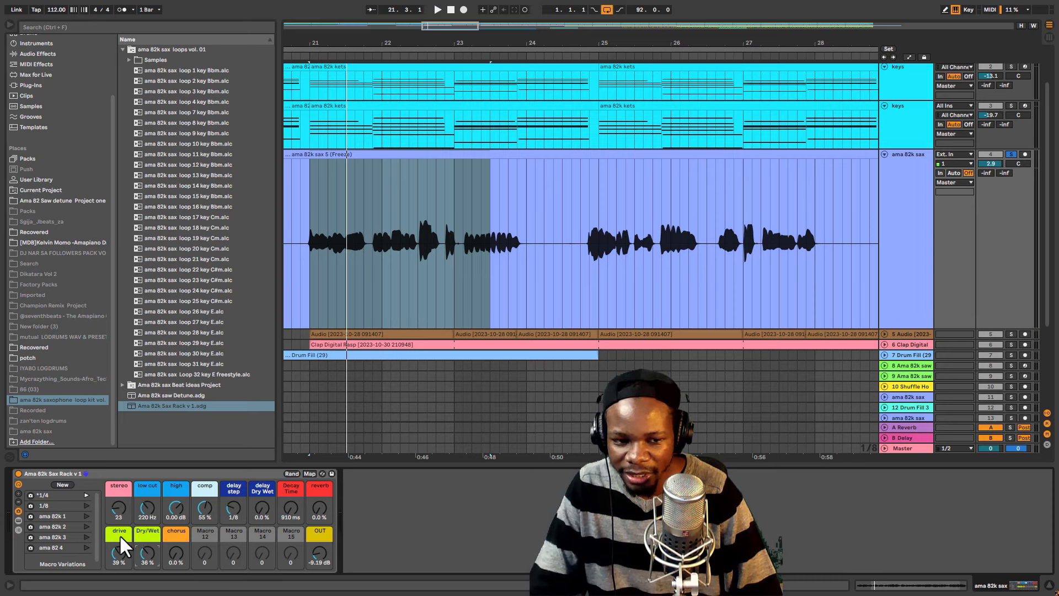
{"action": "left_click", "coordinate": [120, 535]}
{"action": "left_click", "coordinate": [139, 535]}
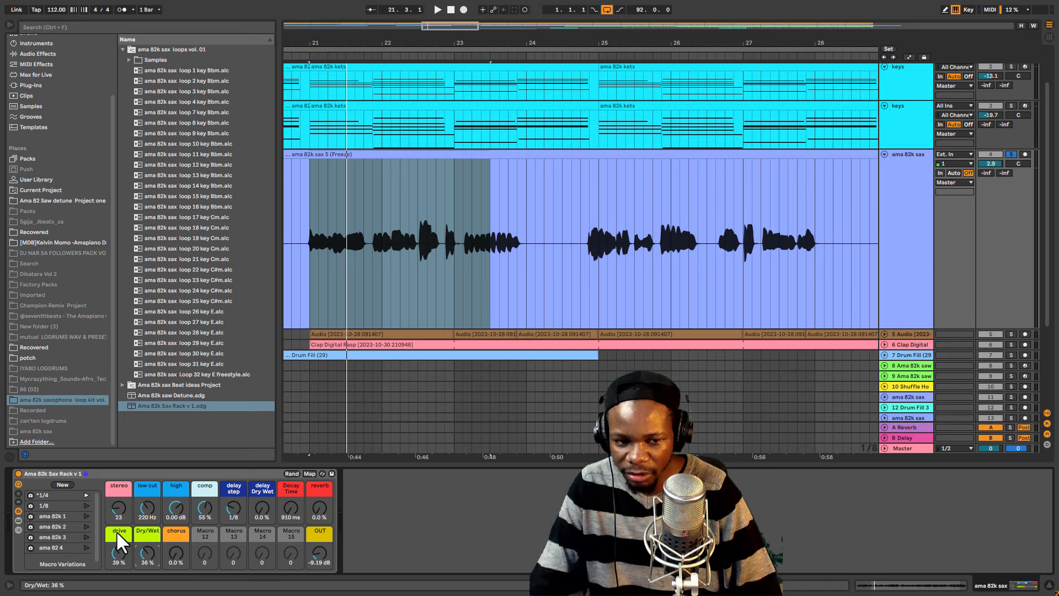
{"action": "left_click", "coordinate": [116, 537]}
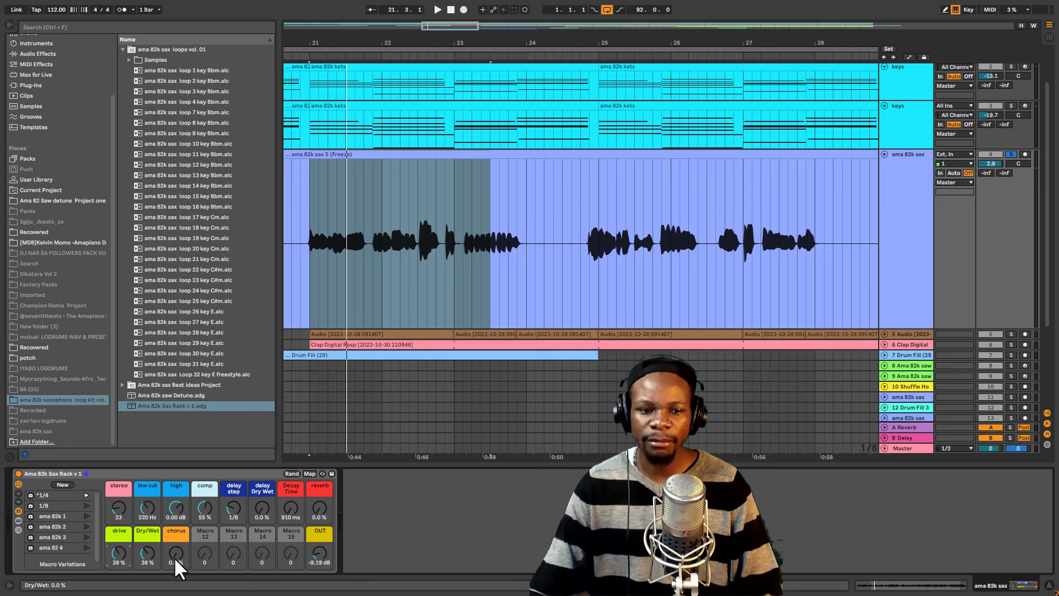
Audition chorus at 92% with Dry/Wet at 0%, reduce stereo to 3, and set chorus to 62%
{"action": "left_click_drag", "start_coordinate": [175, 554], "coordinate": [143, 563]}
{"action": "key", "text": "space"}
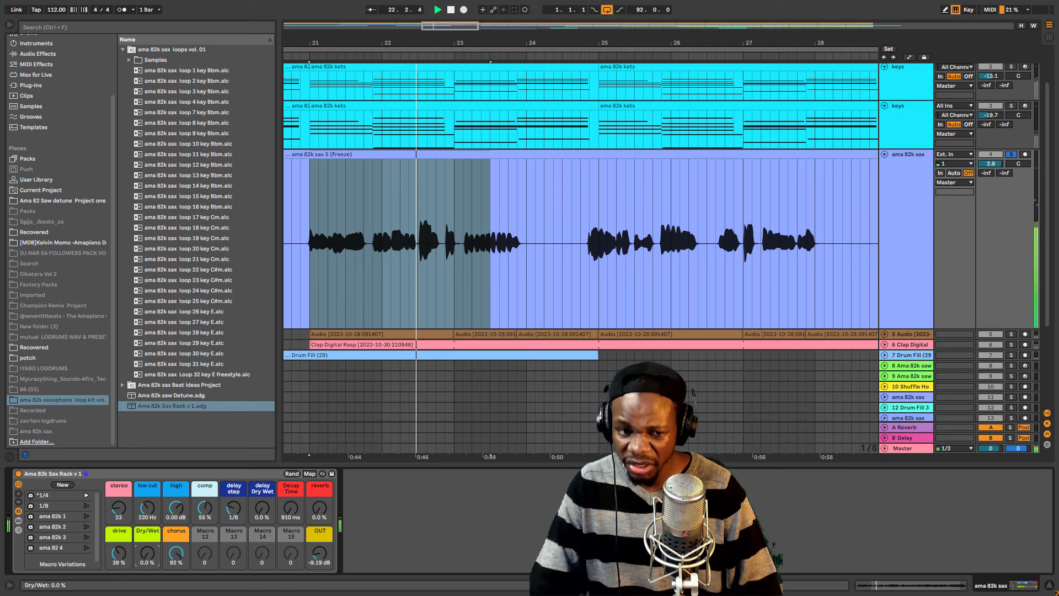
{"action": "left_click", "coordinate": [119, 505]}
{"action": "left_click_drag", "start_coordinate": [119, 507], "coordinate": [119, 517]}
{"action": "key", "text": "space"}
{"action": "key", "text": "space"}
{"action": "mouse_move", "coordinate": [176, 551]}
{"action": "left_mouse_down"}
{"action": "mouse_move", "coordinate": [176, 574]}
{"action": "mouse_move", "coordinate": [176, 545]}
{"action": "left_mouse_up"}
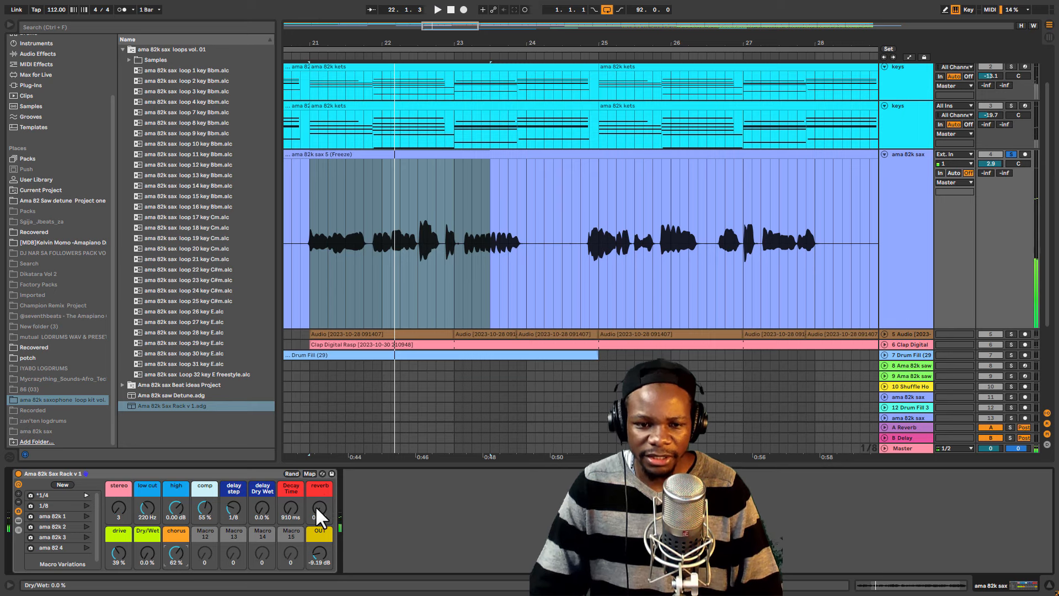
Set reverb to 35%, Decay Time to 3.11 s and delay Dry Wet to 29%, and play the sax while adjusting chorus to 46%
{"action": "left_click_drag", "start_coordinate": [315, 506], "coordinate": [259, 496]}
{"action": "key", "text": "space"}
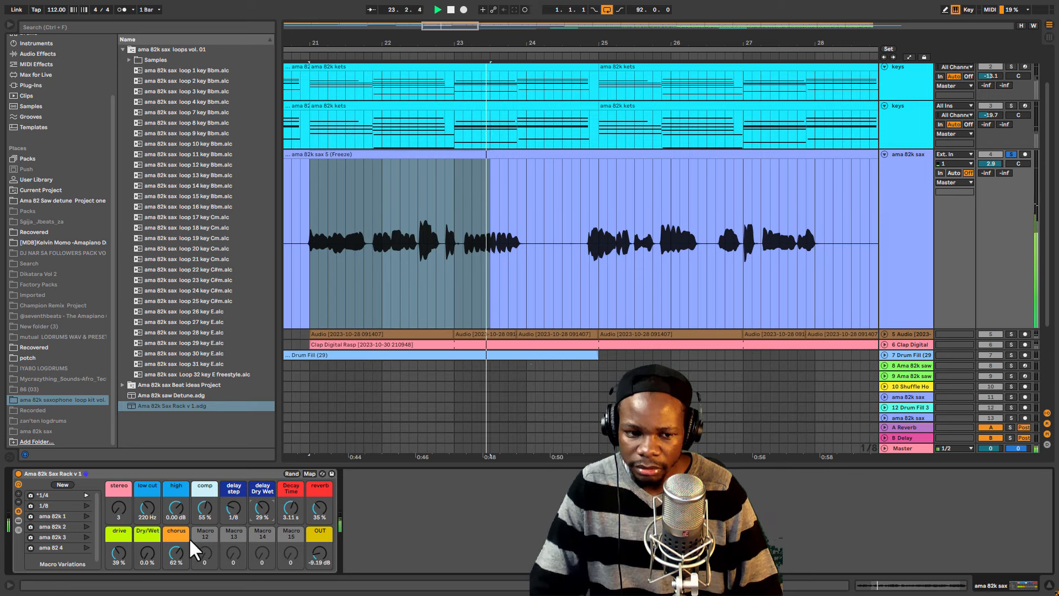
{"action": "left_click_drag", "start_coordinate": [175, 552], "coordinate": [176, 575]}
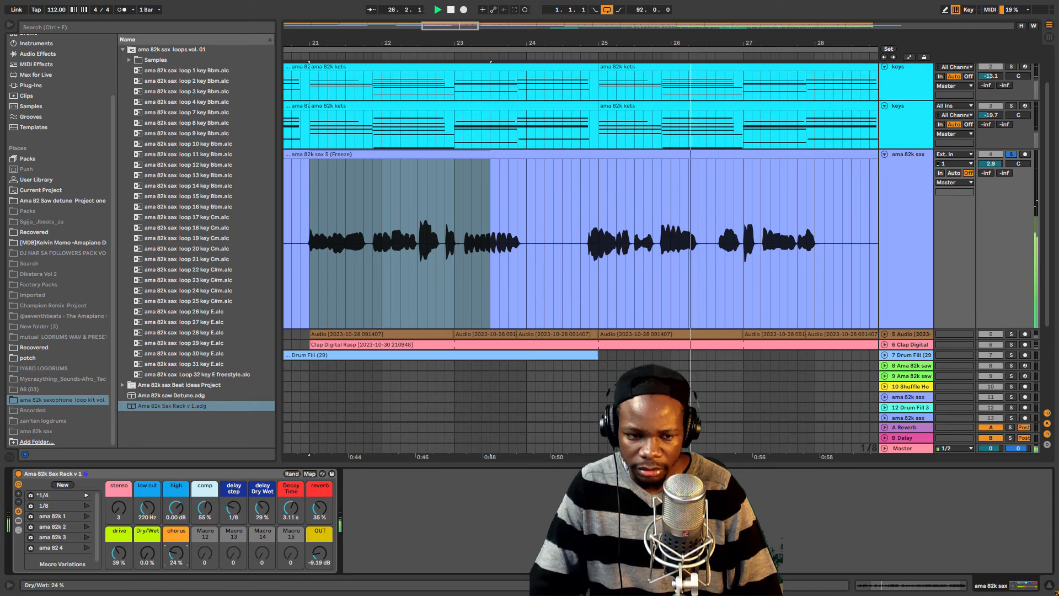
{"action": "left_click_drag", "start_coordinate": [170, 551], "coordinate": [170, 539]}
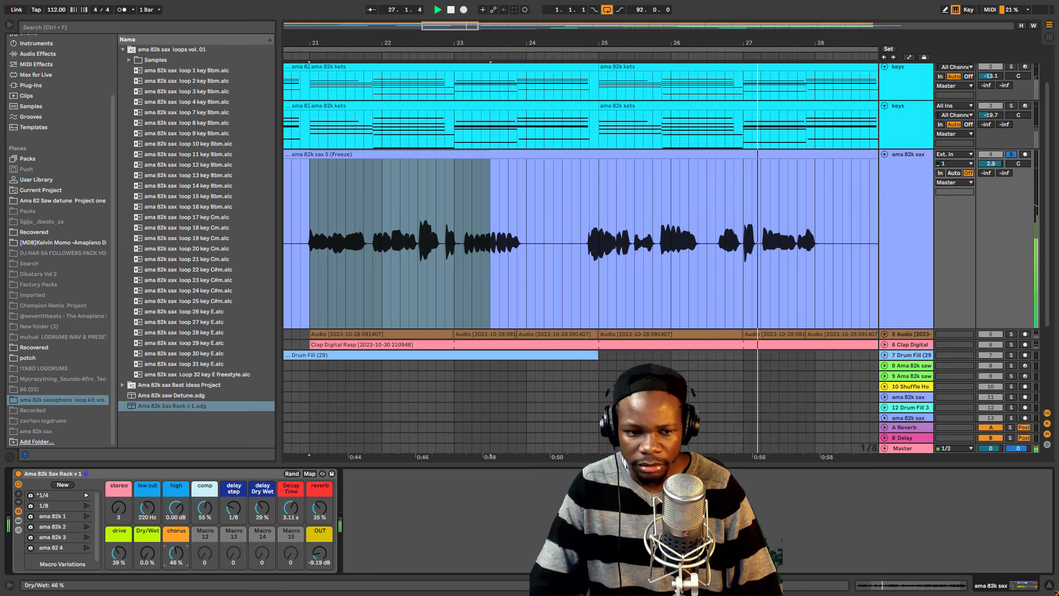
{"action": "key", "text": "space"}
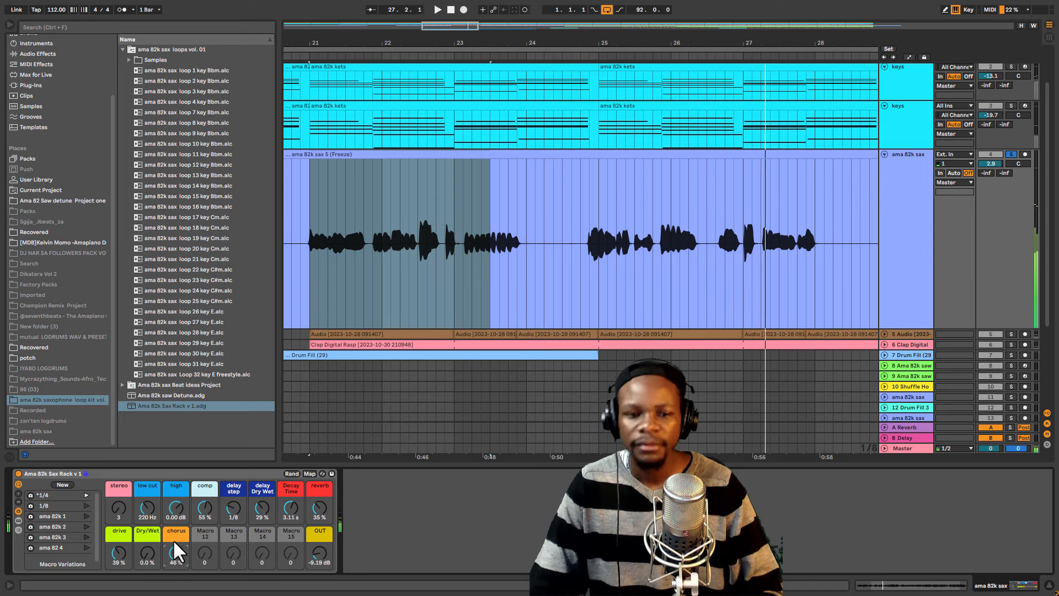
Add ama 82k sax loop 12 key Bbm on a new track at bar 21, delete its Sax Rack, and play it soloed
{"action": "double_click", "coordinate": [129, 468]}
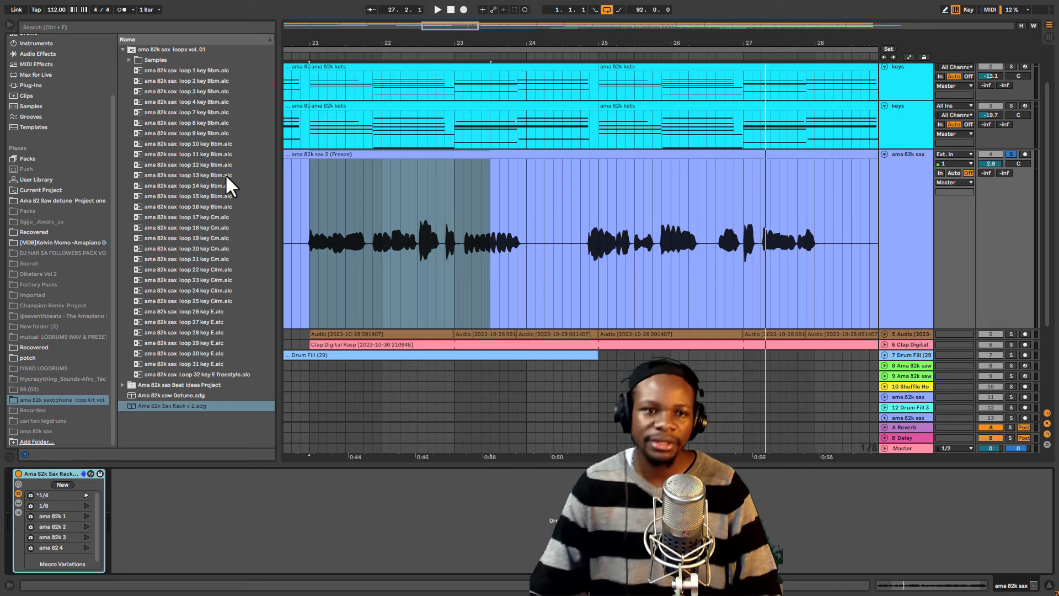
{"action": "left_click_drag", "start_coordinate": [182, 165], "coordinate": [628, 303]}
{"action": "left_click", "coordinate": [312, 365]}
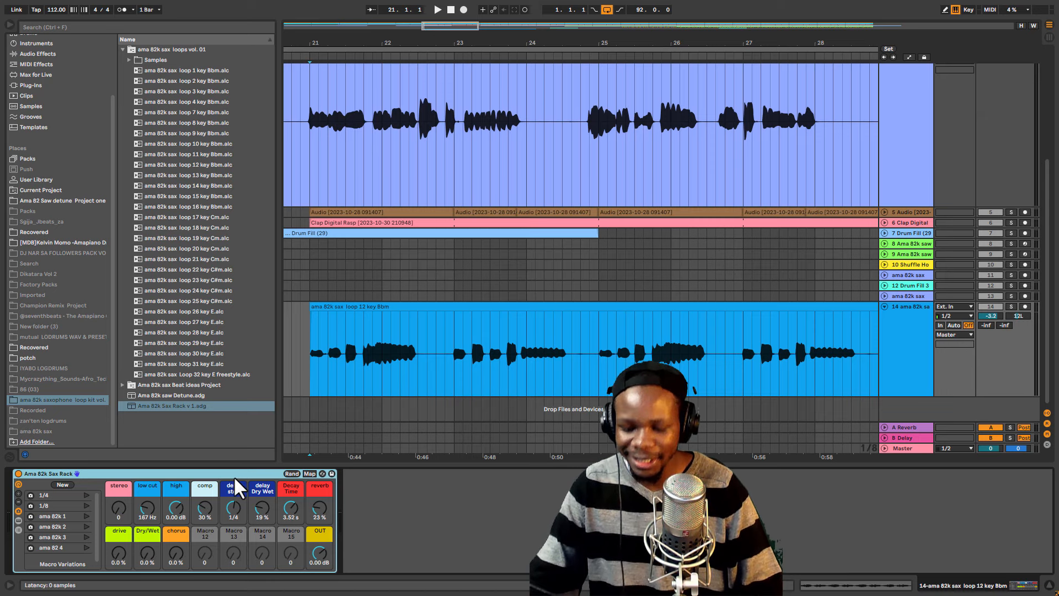
{"action": "key", "text": "Delete"}
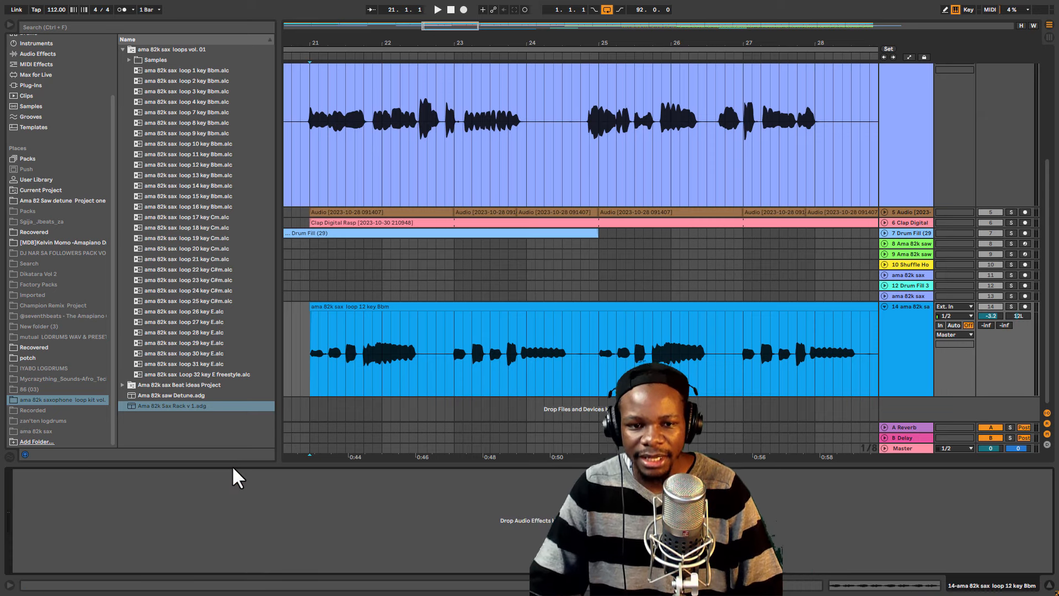
{"action": "left_click", "coordinate": [1011, 307]}
{"action": "key", "text": "space"}
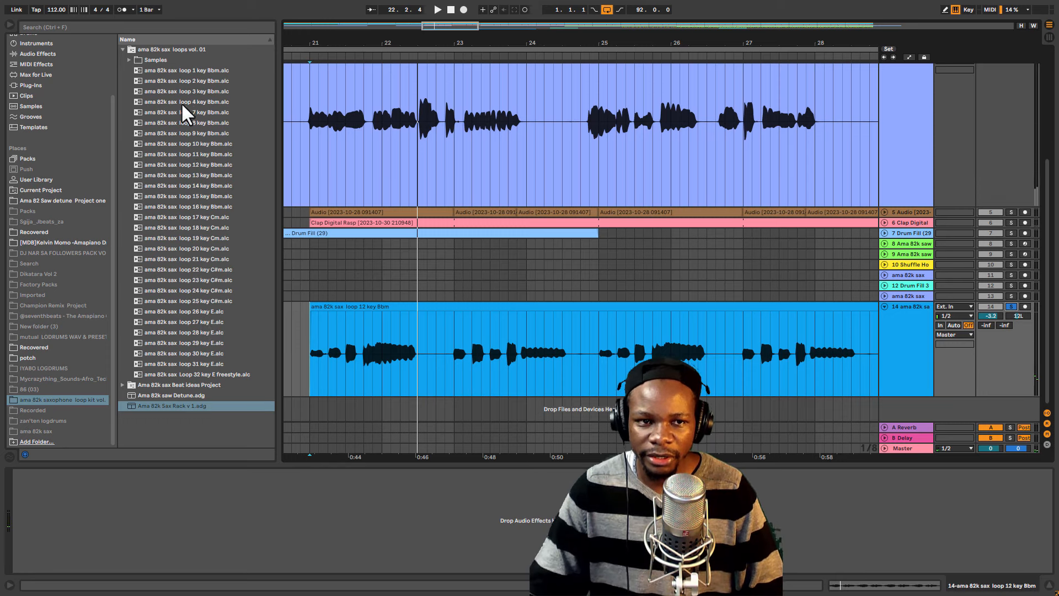
Preview loops 10 and 14 key Bbm in the browser and briefly play the arrangement's dry loop 12
{"action": "left_click", "coordinate": [203, 143]}
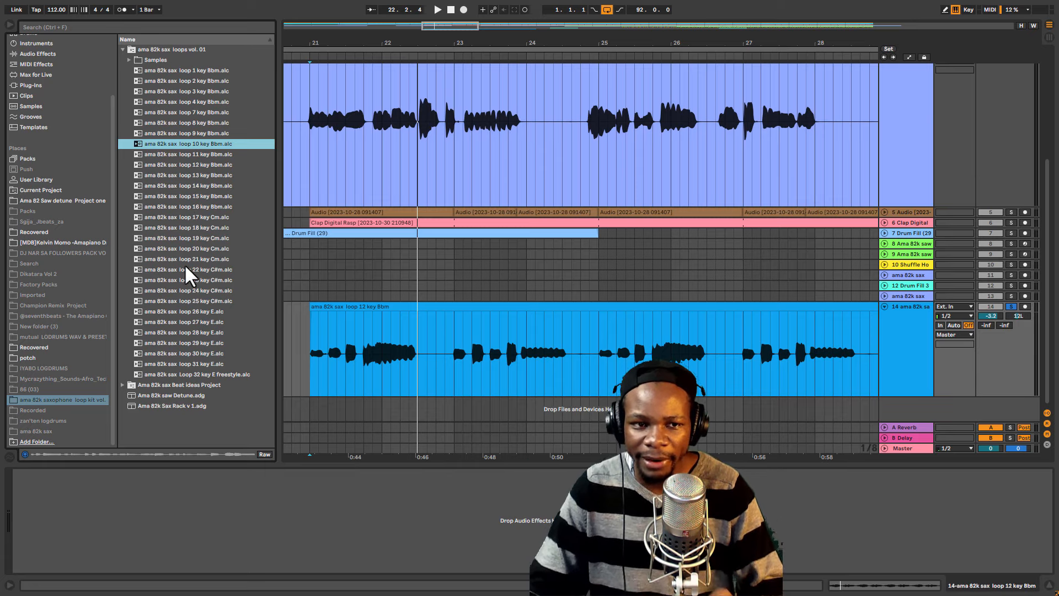
{"action": "left_click", "coordinate": [188, 186]}
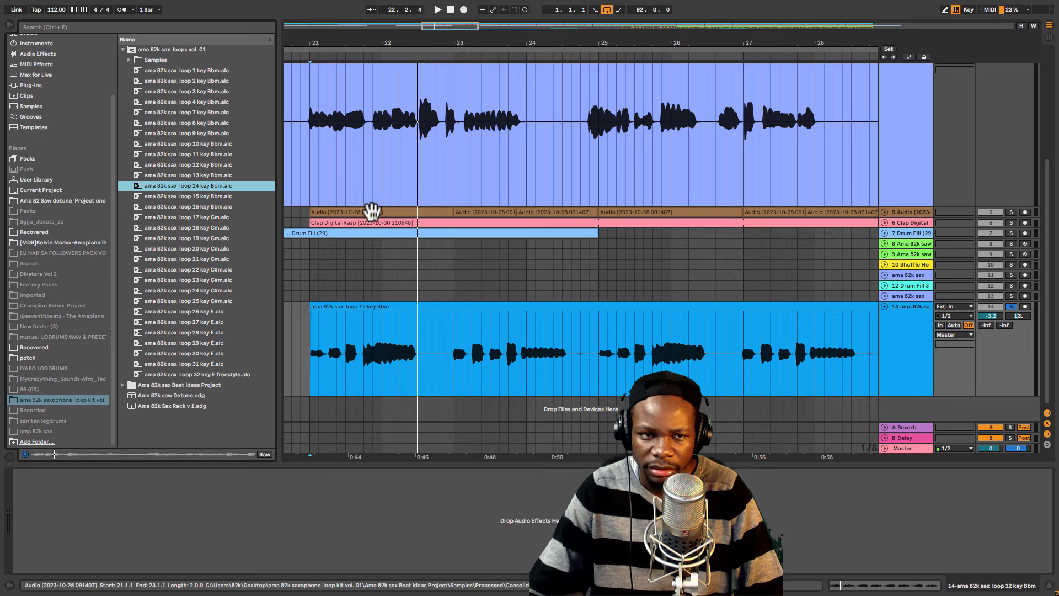
{"action": "left_click_drag", "start_coordinate": [425, 41], "coordinate": [411, 45]}
{"action": "scroll", "coordinate": [478, 229], "scroll_direction": "up", "scroll_amount": 3}
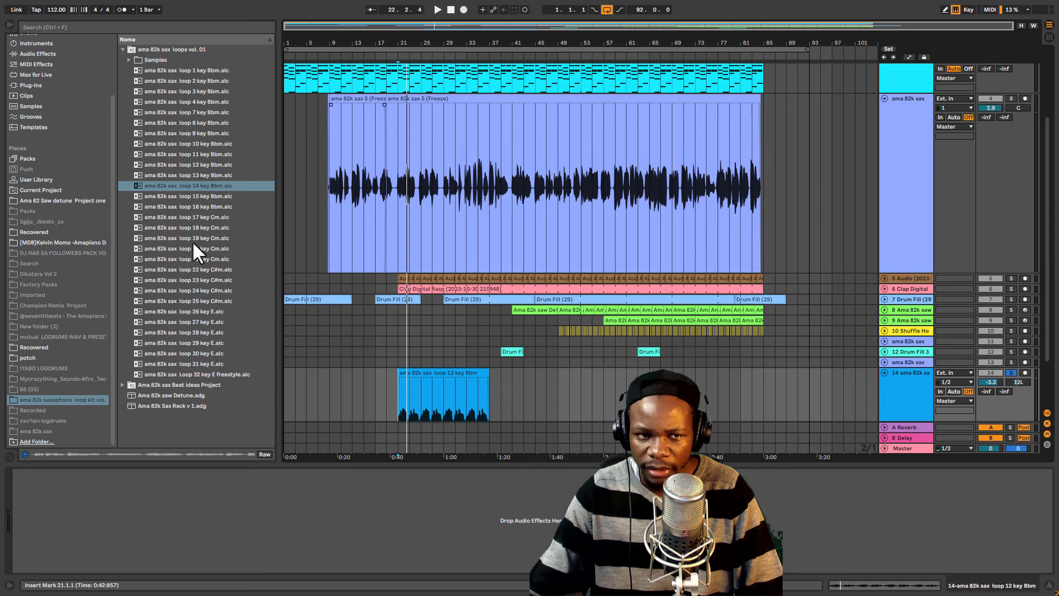
{"action": "left_click", "coordinate": [176, 185]}
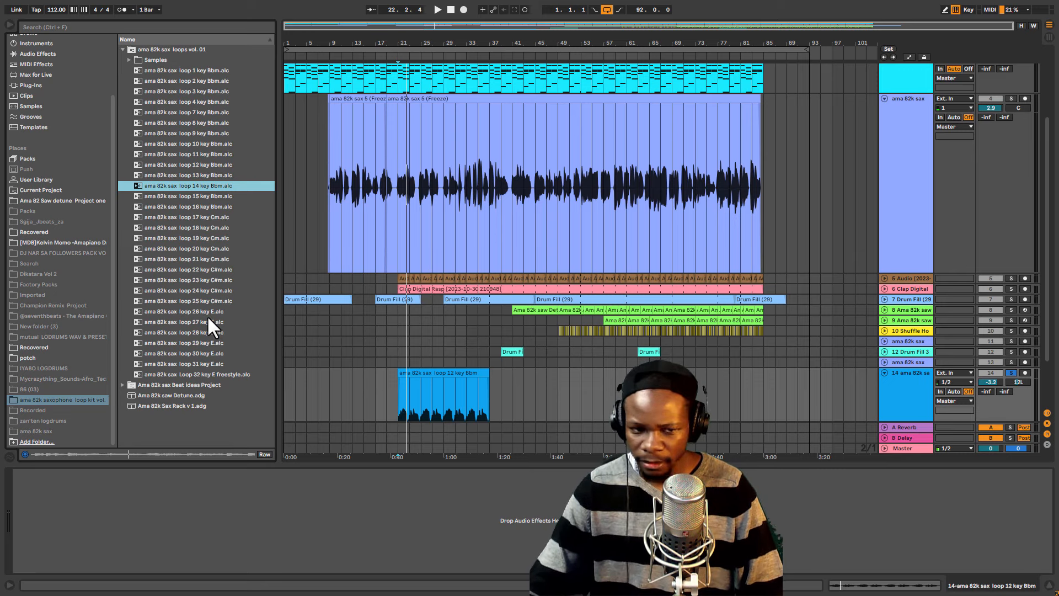
{"action": "scroll", "coordinate": [595, 360], "scroll_direction": "down", "scroll_amount": 3}
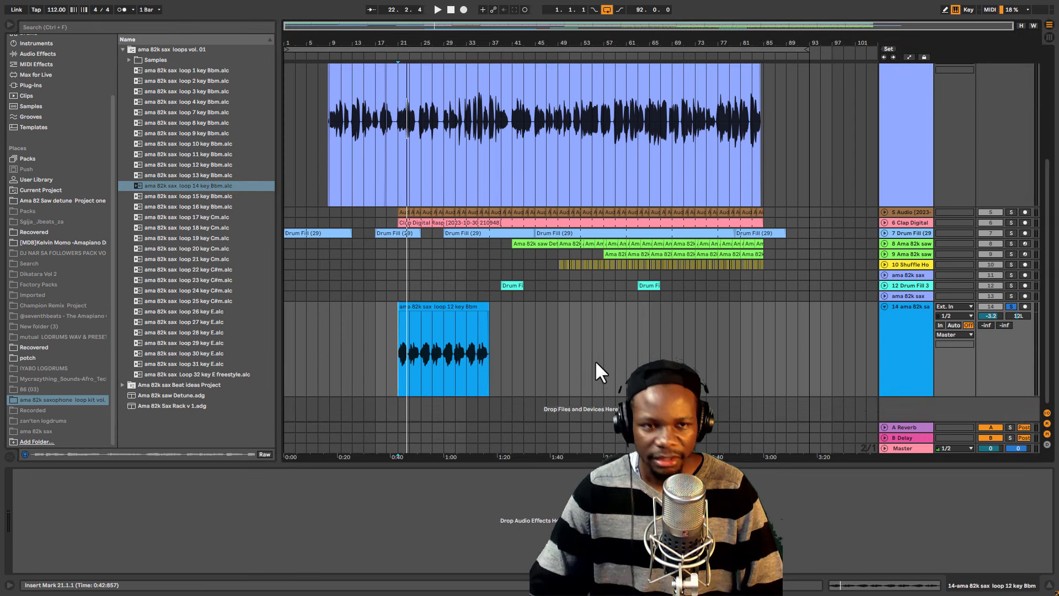
{"action": "key", "text": "space"}
{"action": "key", "text": "space"}
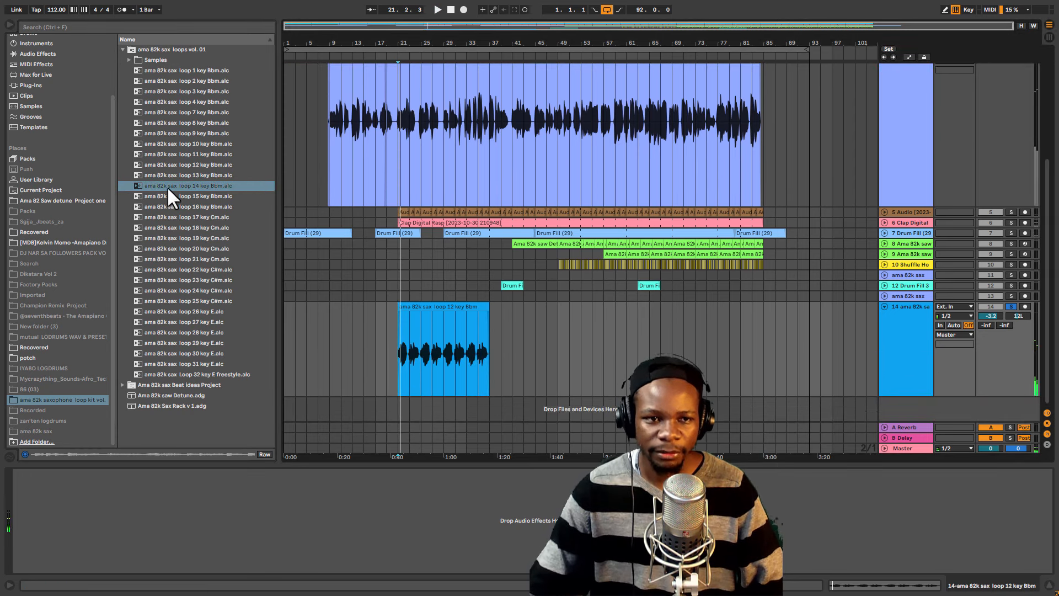
Add ama 82k sax loop 14 key Bbm on a new track at bar 21 and play it soloed
{"action": "left_click_drag", "start_coordinate": [167, 186], "coordinate": [397, 409]}
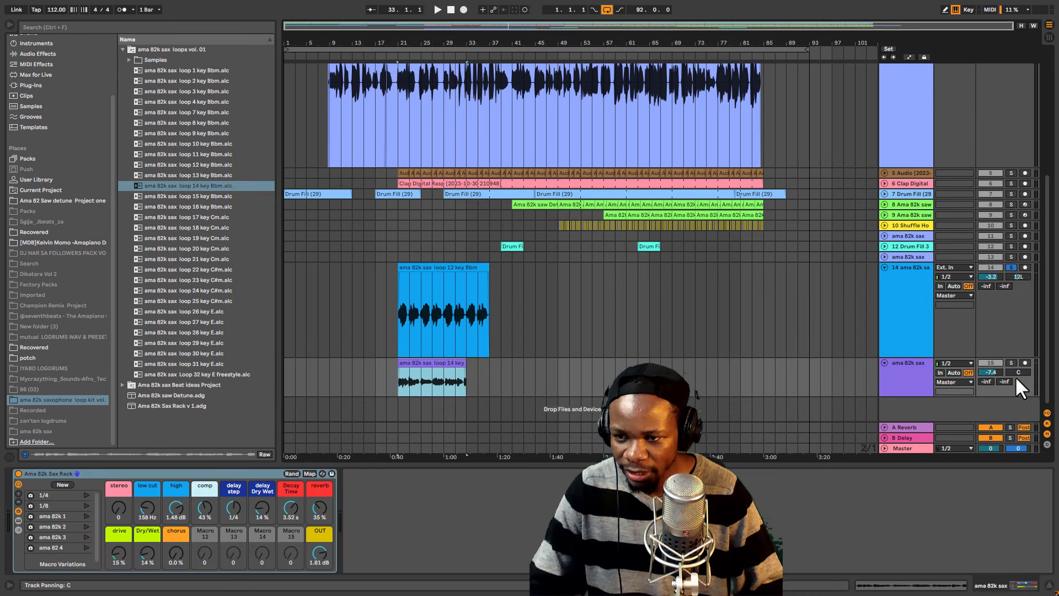
{"action": "left_click", "coordinate": [1011, 362]}
{"action": "key", "text": "space"}
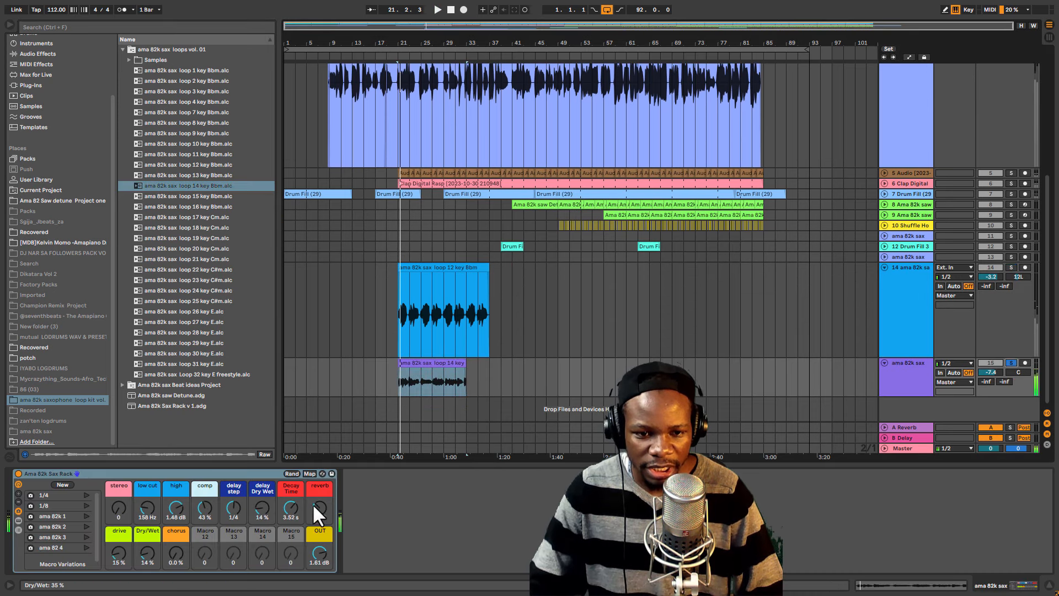
Set loop 14's rack to reverb 9.4%, delay Dry Wet 0%, low cut 260 Hz, high -6.48 dB and comp 45%
{"action": "mouse_move", "coordinate": [314, 504]}
{"action": "left_mouse_down"}
{"action": "mouse_move", "coordinate": [315, 524]}
{"action": "mouse_move", "coordinate": [266, 511]}
{"action": "mouse_move", "coordinate": [265, 521]}
{"action": "mouse_move", "coordinate": [320, 532]}
{"action": "mouse_move", "coordinate": [322, 500]}
{"action": "left_mouse_up"}
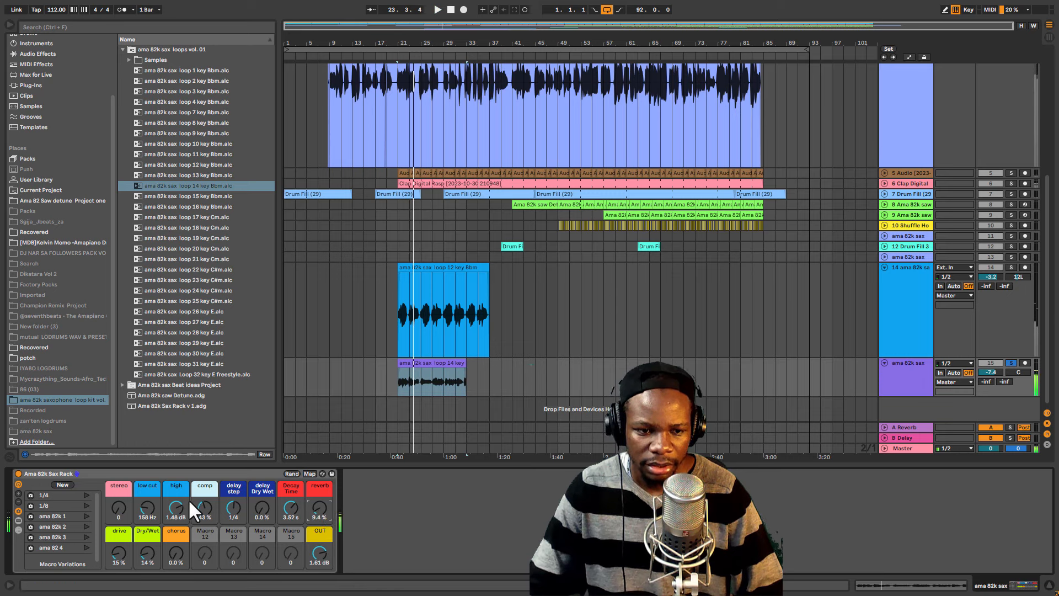
{"action": "left_click", "coordinate": [177, 508]}
{"action": "key", "text": "space"}
{"action": "left_click_drag", "start_coordinate": [176, 507], "coordinate": [204, 509]}
{"action": "key", "text": "space"}
Lower loop 14's OUT level and play it with chorus raised to 39%
{"action": "left_click_drag", "start_coordinate": [317, 555], "coordinate": [317, 562]}
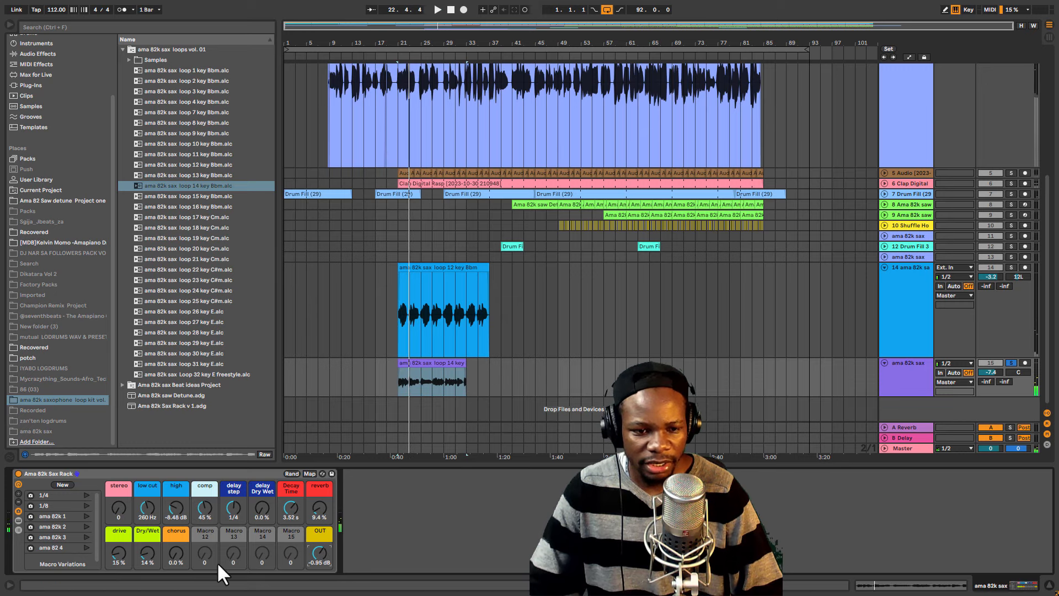
{"action": "key", "text": "space"}
{"action": "left_click_drag", "start_coordinate": [179, 562], "coordinate": [180, 555]}
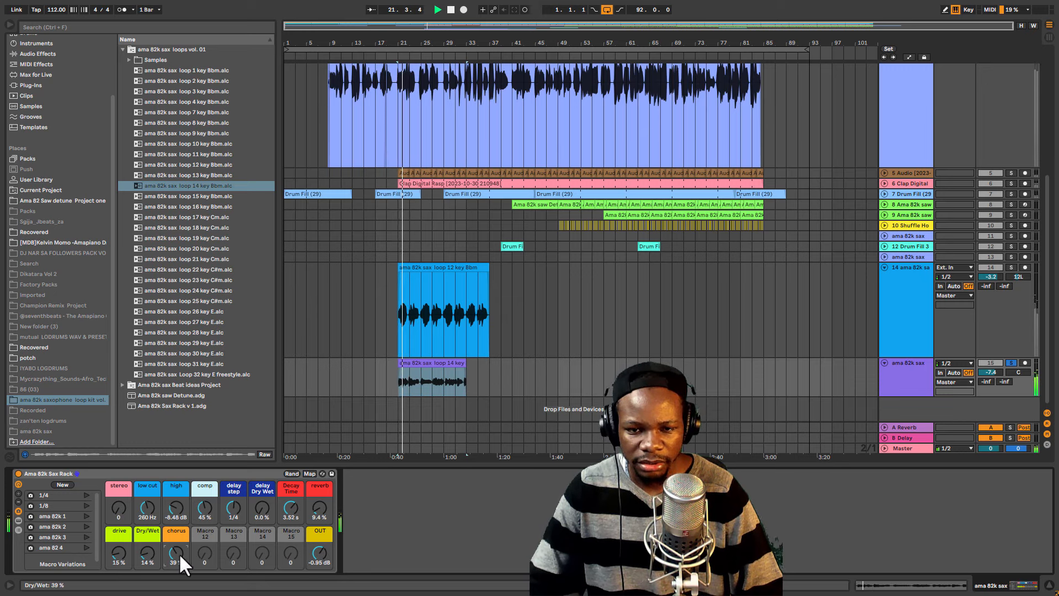
{"action": "key", "text": "space"}
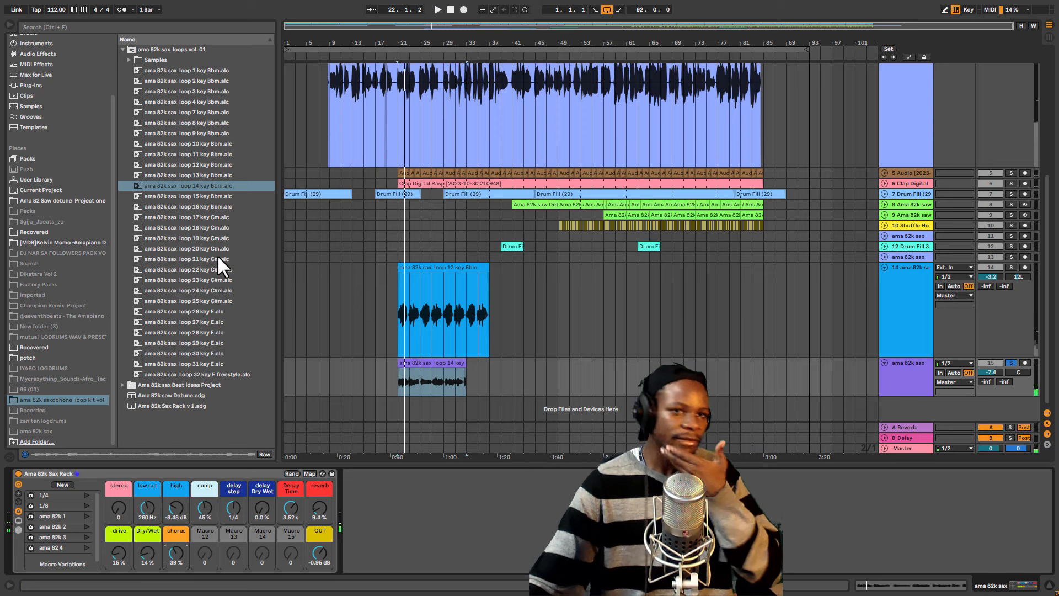
Look inside the loops' Samples folder, collapse the loops folder, and expand the Ama 82k sax Beat ideas Project
{"action": "left_click", "coordinate": [128, 59]}
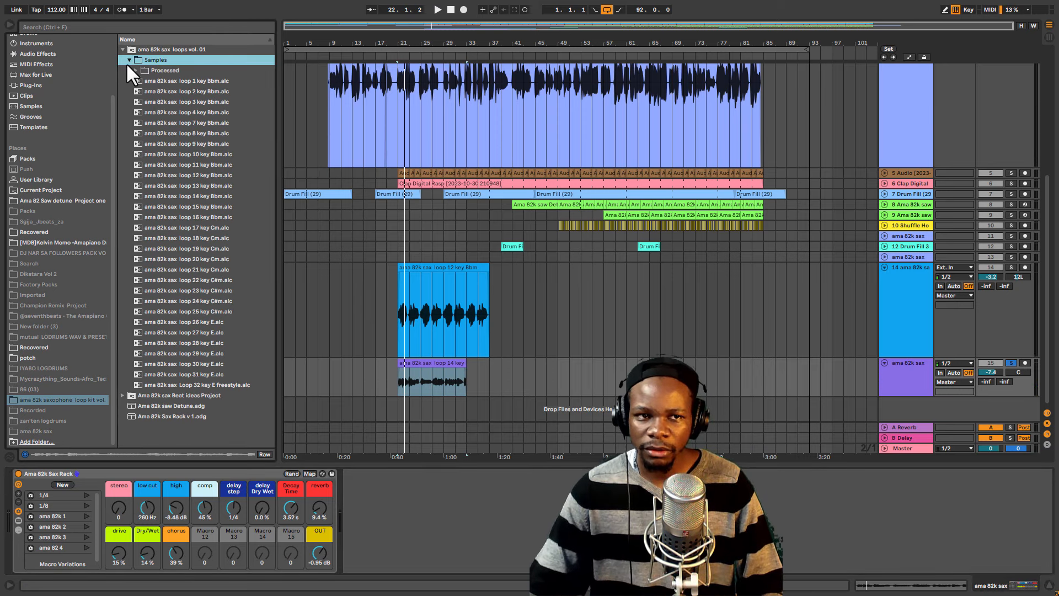
{"action": "left_click", "coordinate": [127, 61]}
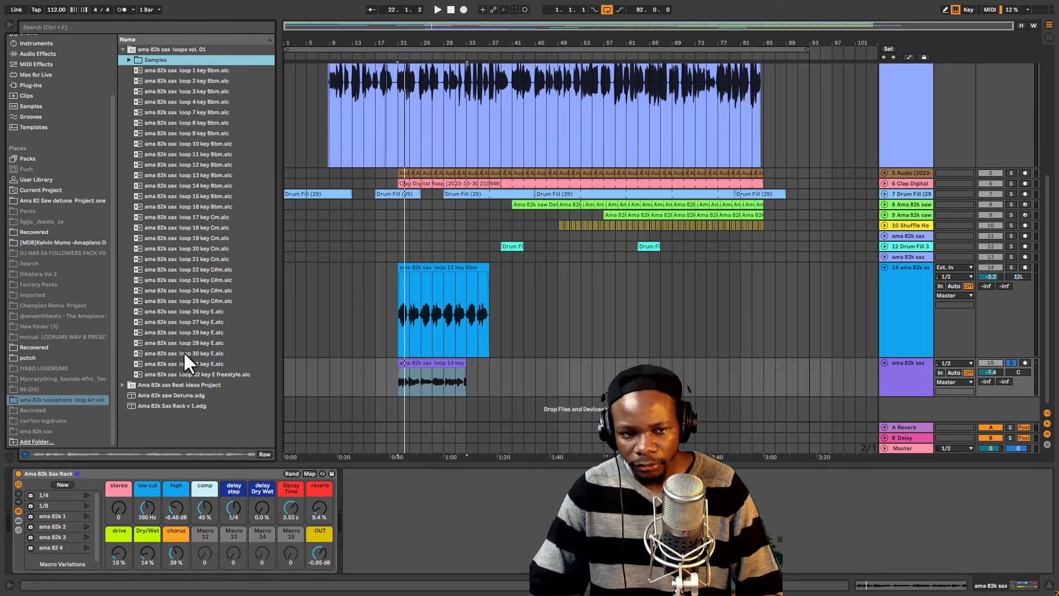
{"action": "left_click", "coordinate": [122, 48]}
{"action": "left_click", "coordinate": [152, 61]}
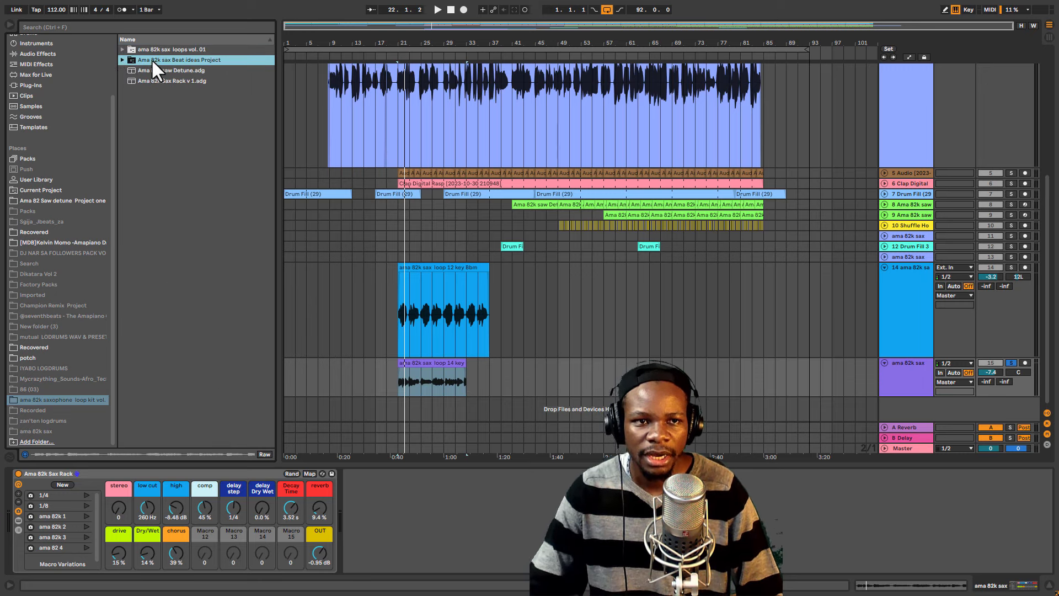
{"action": "left_click", "coordinate": [123, 59]}
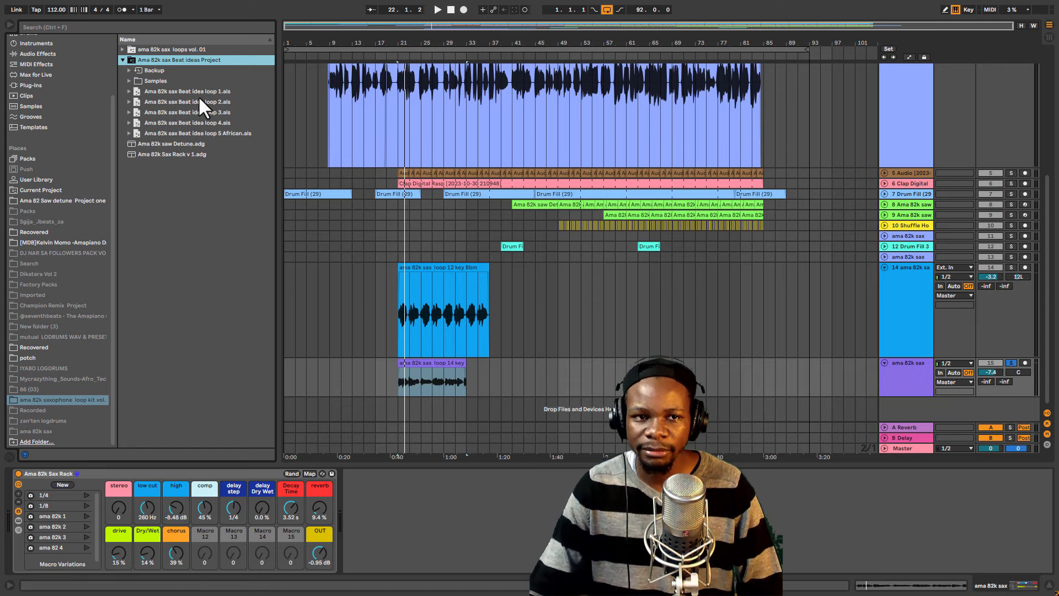
{"action": "scroll", "coordinate": [306, 144], "scroll_direction": "up", "scroll_amount": 8}
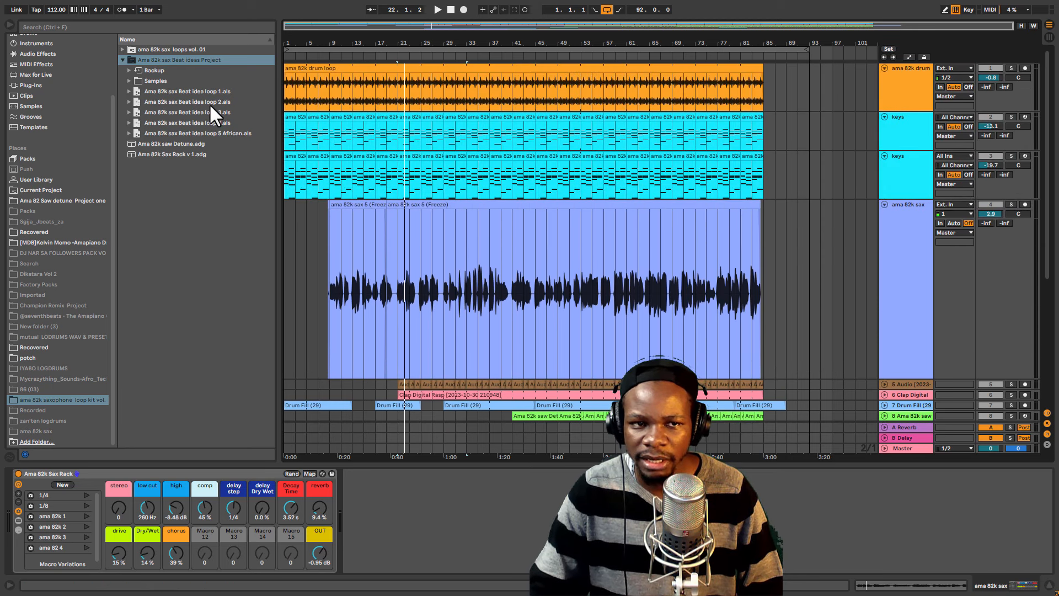
Open the Ama 82k sax Beat idea loop 1 set without saving changes to the current set
{"action": "left_click", "coordinate": [167, 90]}
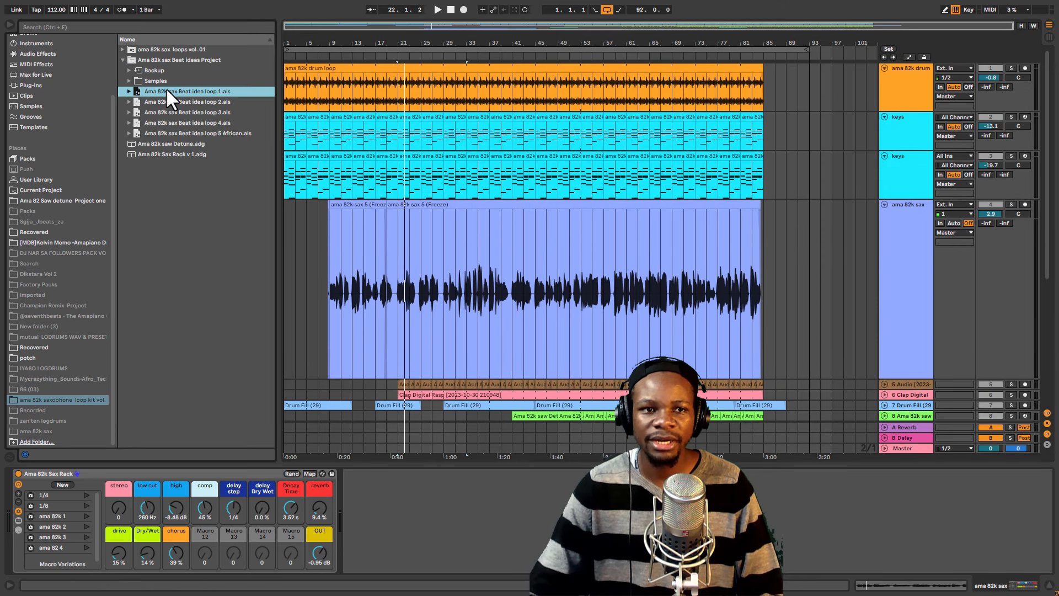
{"action": "double_click", "coordinate": [204, 90]}
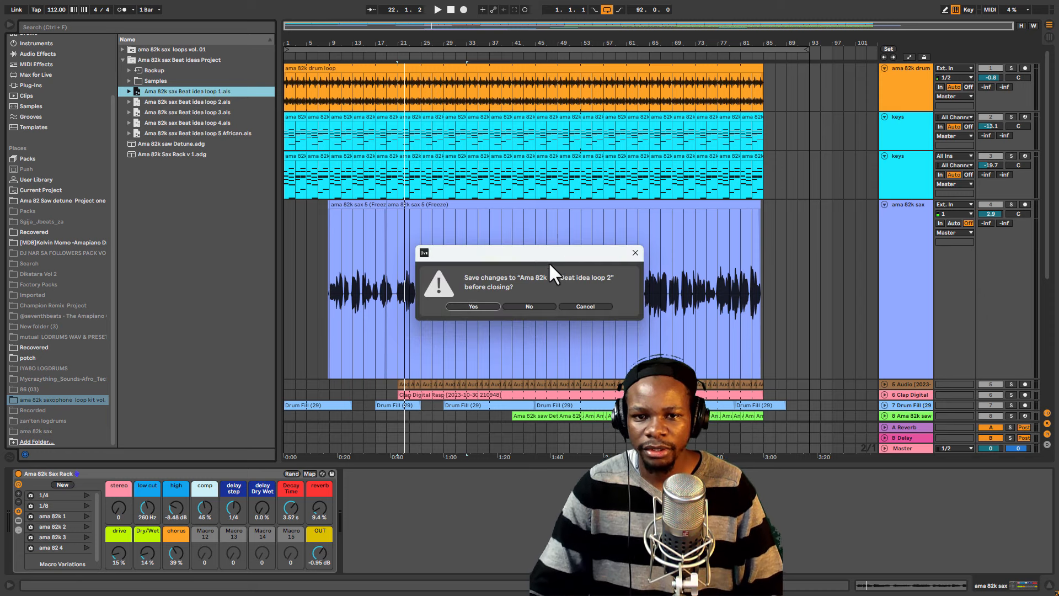
{"action": "left_click", "coordinate": [533, 305]}
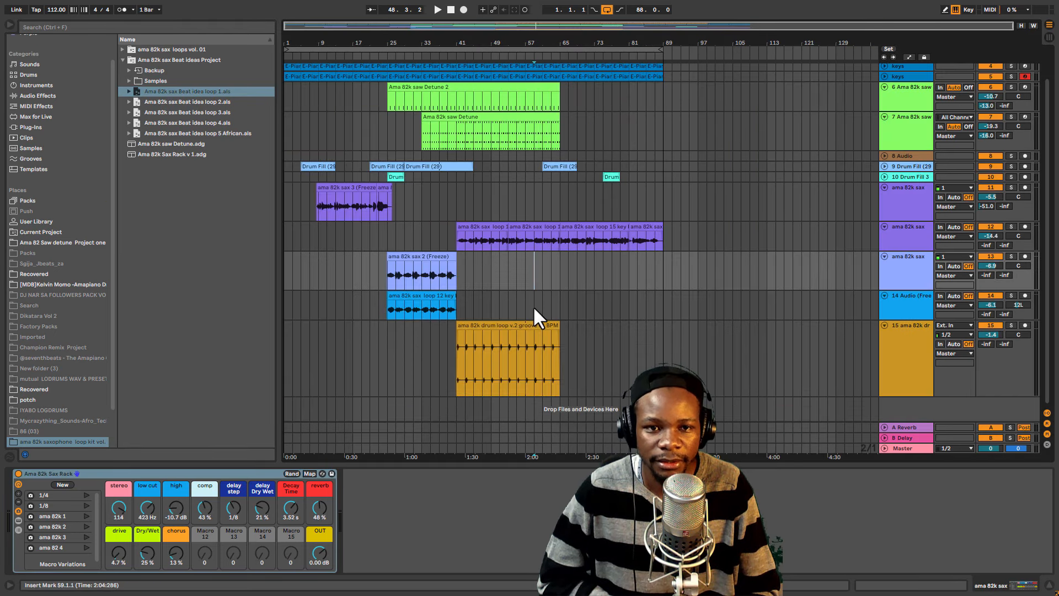
Unfold the Drum Fill (29) track in the arrangement, keeping the 8 Audio track folded
{"action": "scroll", "coordinate": [320, 165], "scroll_direction": "up", "scroll_amount": 2}
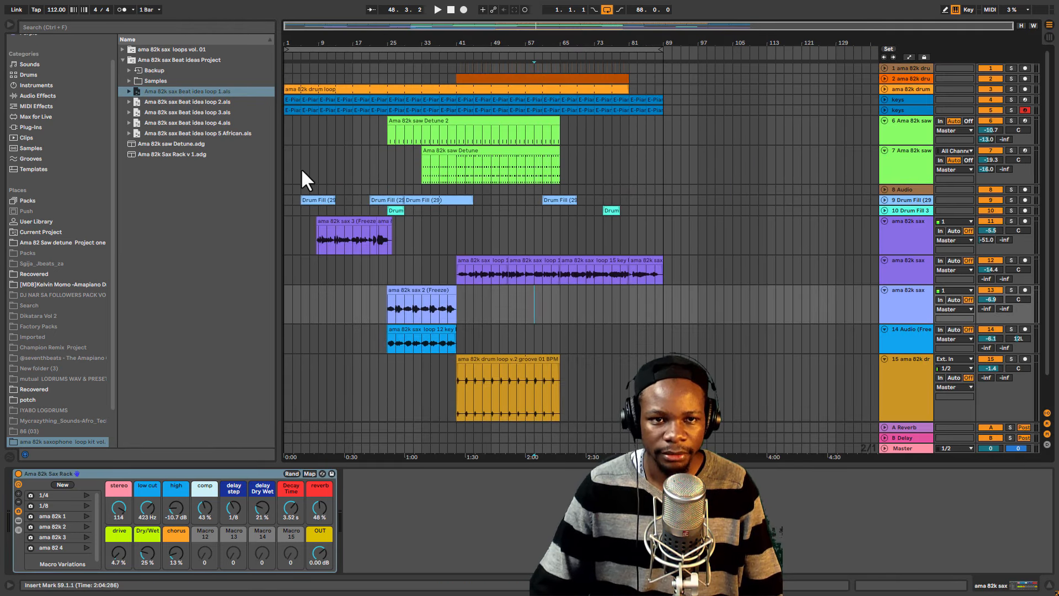
{"action": "left_click", "coordinate": [300, 166]}
{"action": "left_click_drag", "start_coordinate": [301, 33], "coordinate": [306, 61]}
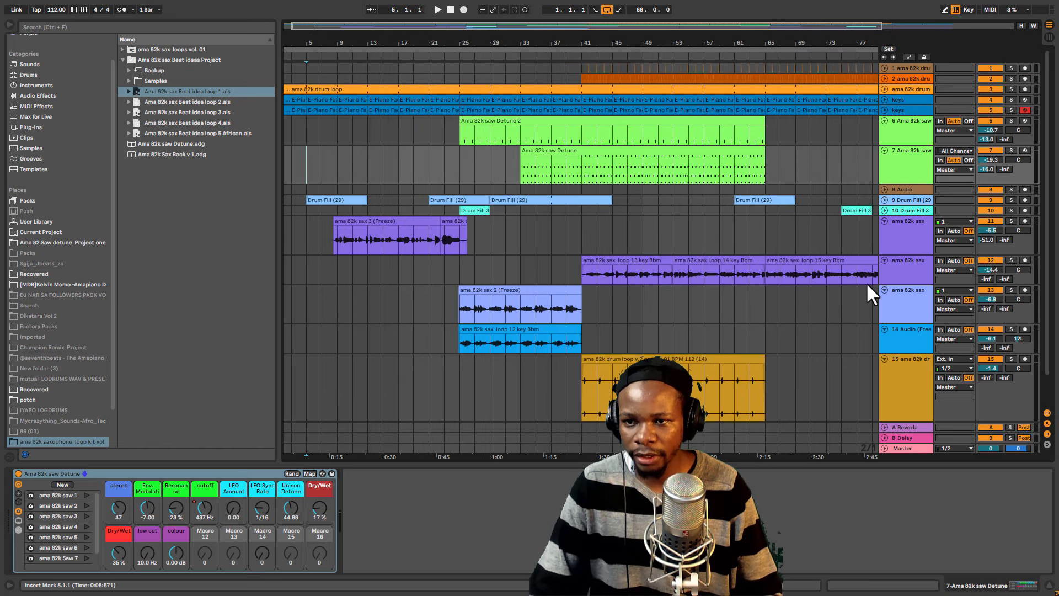
{"action": "left_click", "coordinate": [884, 200]}
{"action": "left_click", "coordinate": [885, 189]}
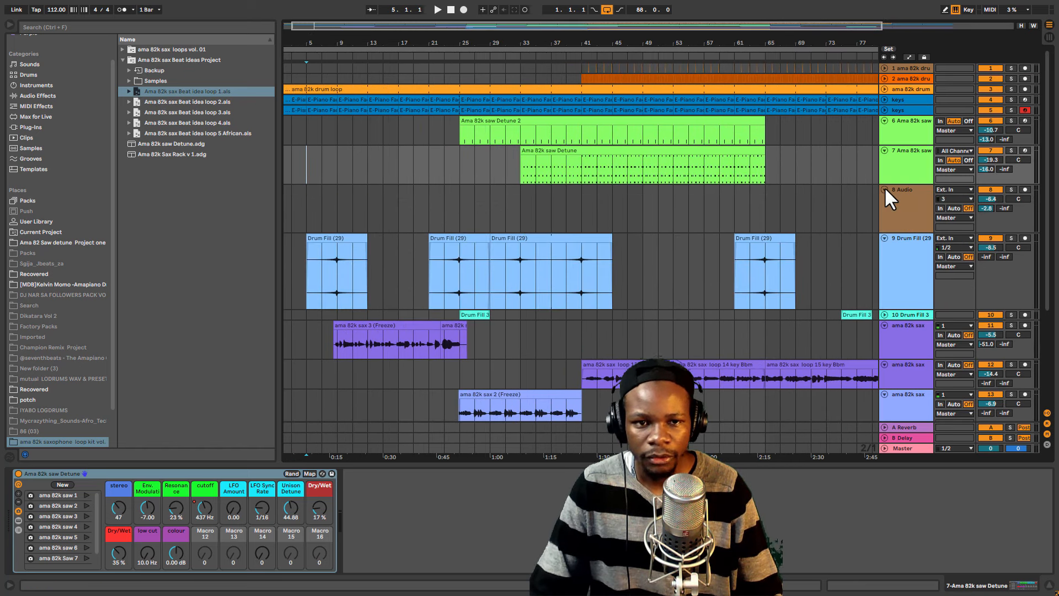
{"action": "left_click", "coordinate": [884, 189]}
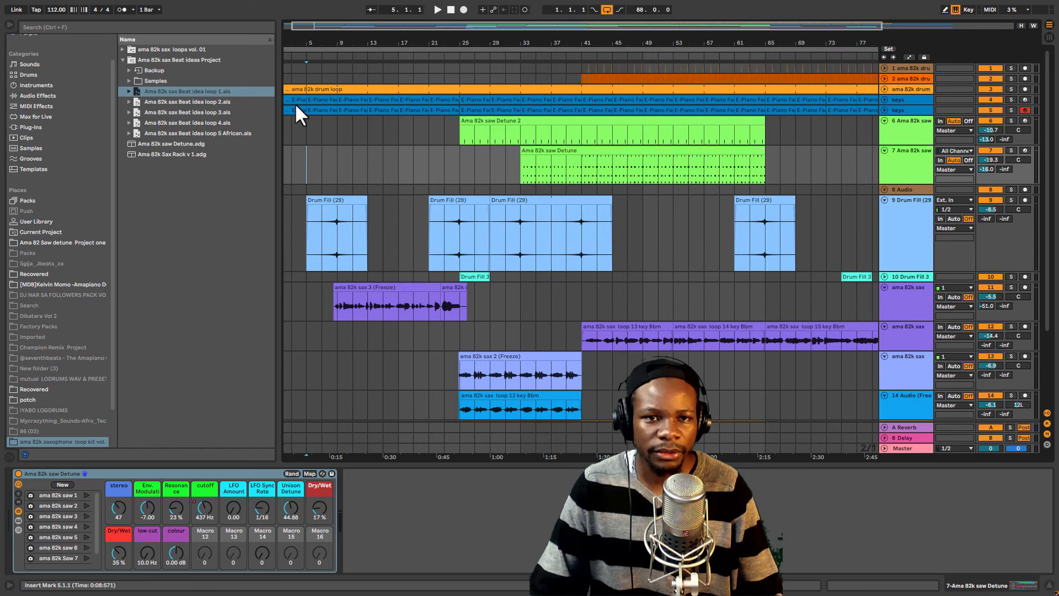
Unfold the ama 82k drum loop track and both keys tracks, and highlight the drum loop from bar 11 to 29
{"action": "left_click", "coordinate": [885, 106]}
{"action": "left_click", "coordinate": [884, 99]}
{"action": "left_click", "coordinate": [884, 89]}
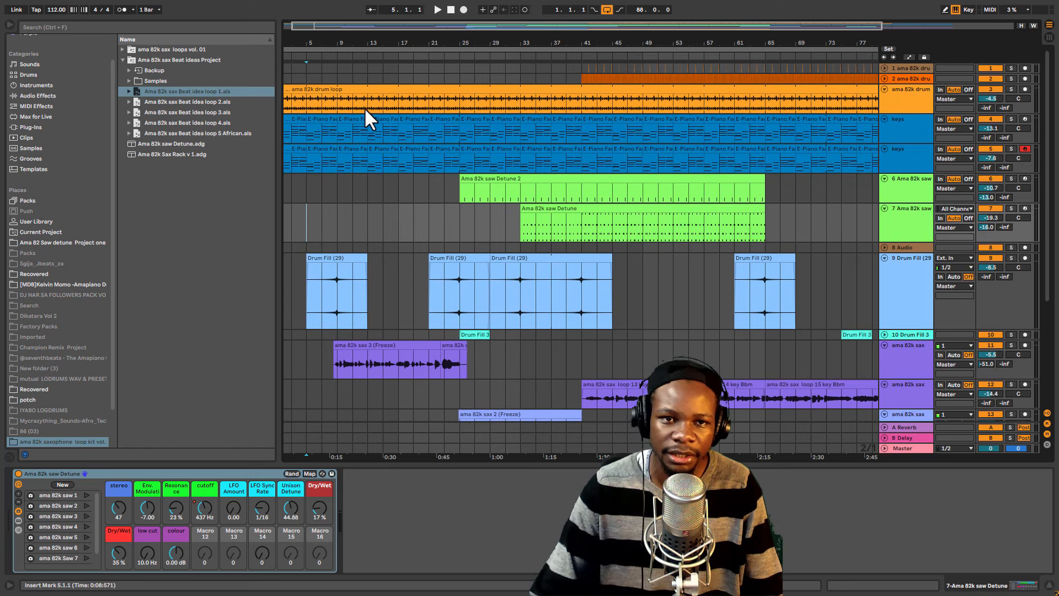
{"action": "left_click_drag", "start_coordinate": [345, 95], "coordinate": [495, 99]}
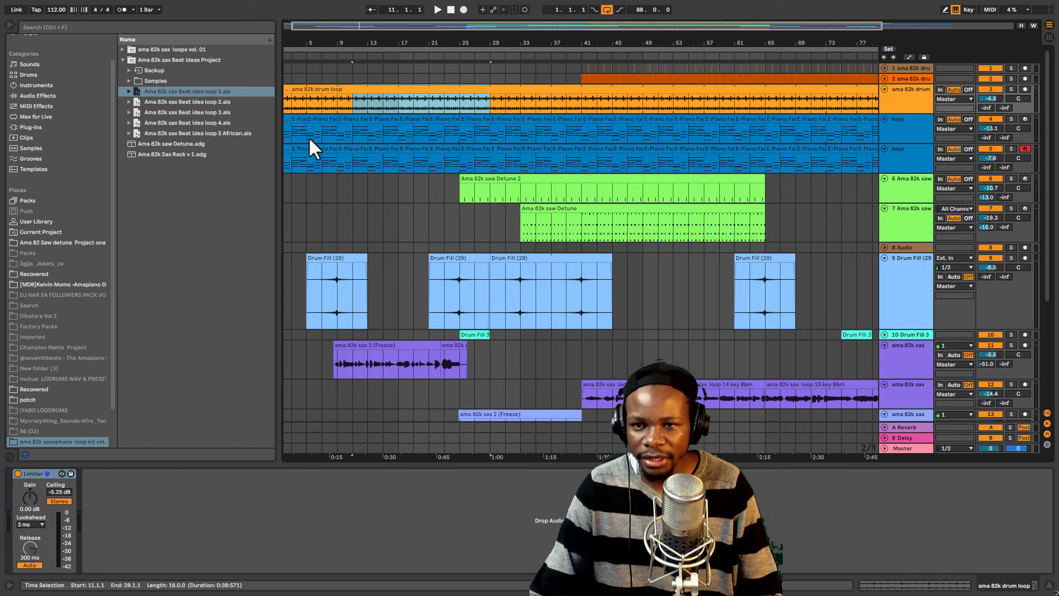
Select both keys tracks from bar 5 to 17 and make the two tracks taller
{"action": "left_click_drag", "start_coordinate": [309, 137], "coordinate": [869, 172]}
{"action": "left_click", "coordinate": [913, 160]}
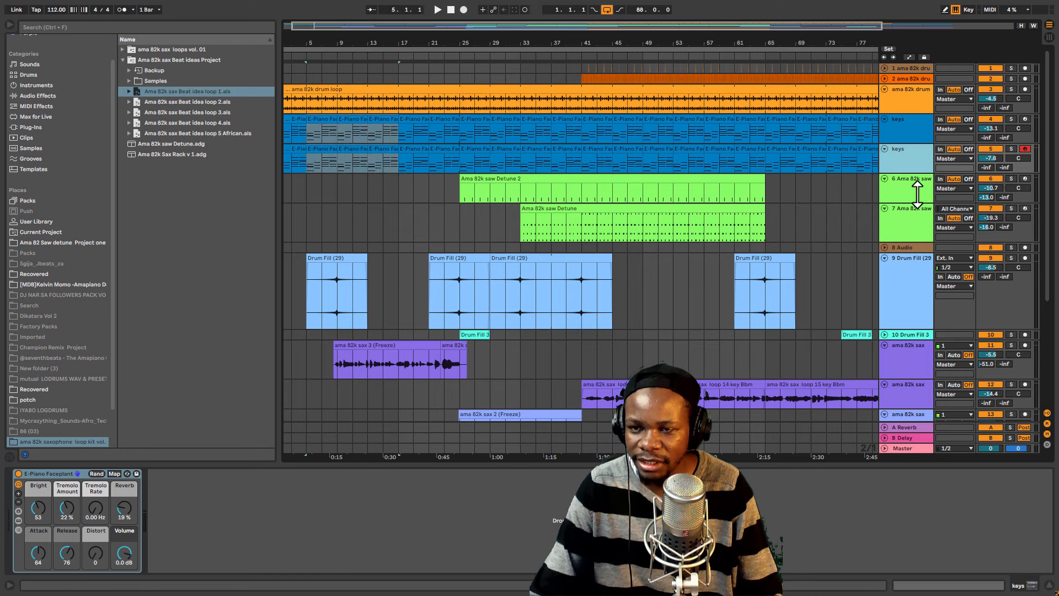
{"action": "left_click_drag", "start_coordinate": [911, 144], "coordinate": [905, 213]}
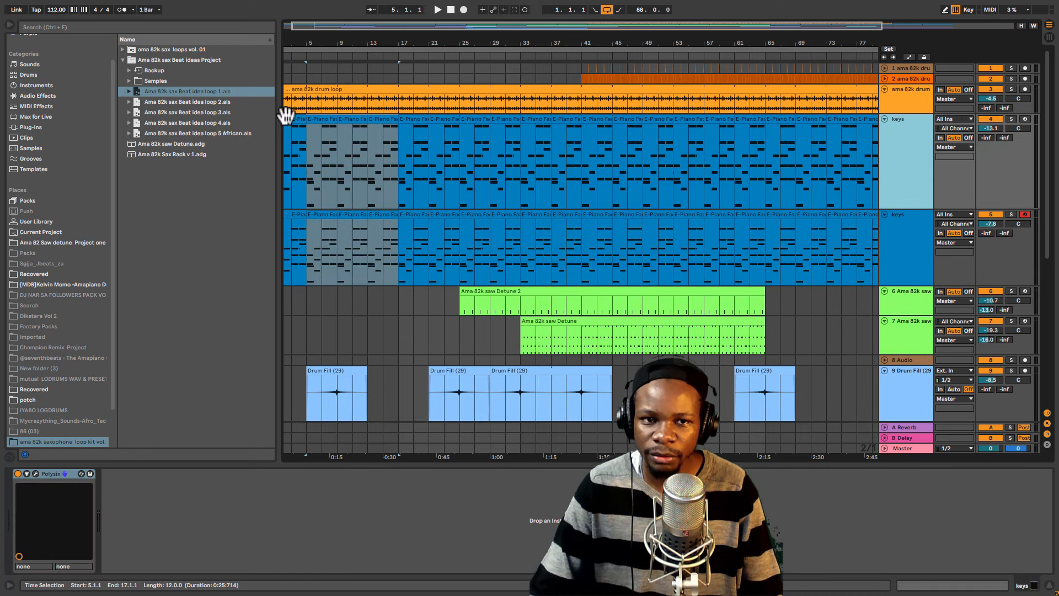
{"action": "mouse_move", "coordinate": [307, 40]}
{"action": "left_mouse_down"}
{"action": "mouse_move", "coordinate": [309, 68]}
{"action": "mouse_move", "coordinate": [306, 36]}
{"action": "left_mouse_up"}
Look over the drum loop, keys, saw Detune, drum fill and sax clips in the arrangement
{"action": "scroll", "coordinate": [468, 187], "scroll_direction": "down", "scroll_amount": 4}
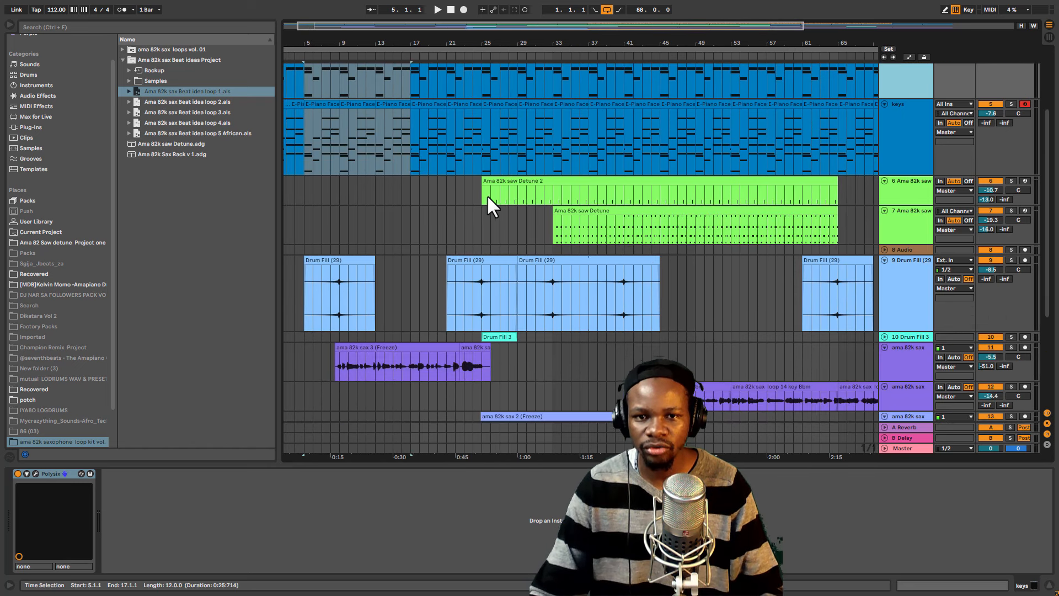
{"action": "scroll", "coordinate": [488, 194], "scroll_direction": "up", "scroll_amount": 2}
{"action": "scroll", "coordinate": [441, 202], "scroll_direction": "up", "scroll_amount": 2}
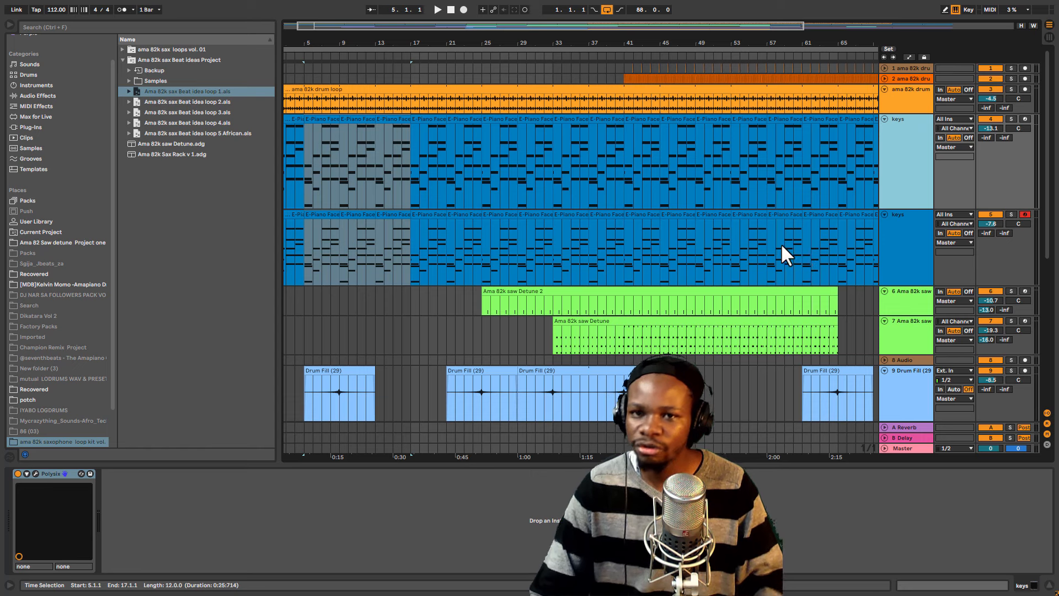
{"action": "scroll", "coordinate": [493, 171], "scroll_direction": "down", "scroll_amount": 2}
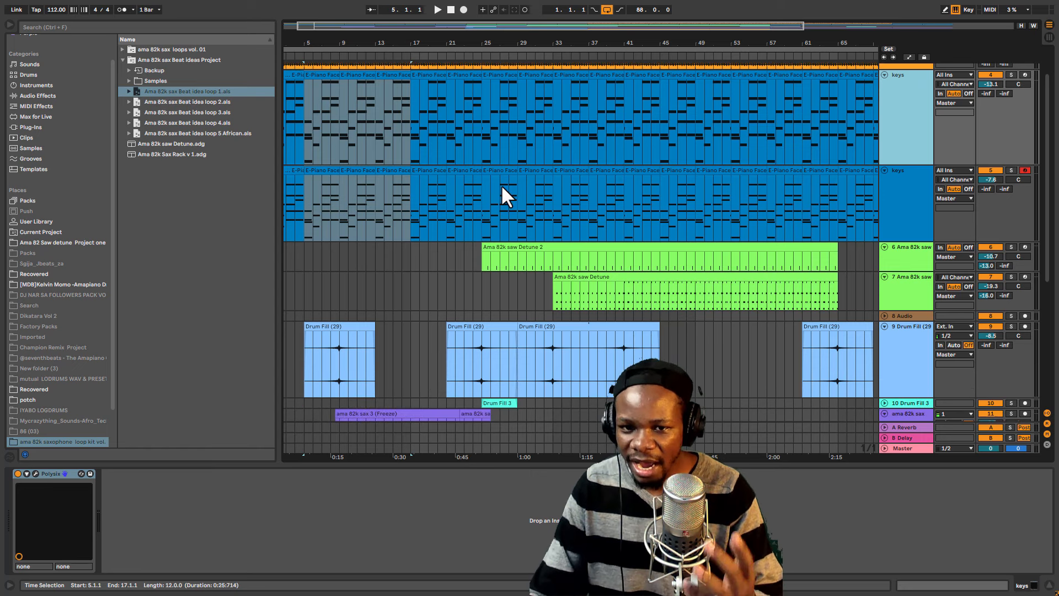
{"action": "scroll", "coordinate": [501, 184], "scroll_direction": "down", "scroll_amount": 2}
{"action": "scroll", "coordinate": [484, 209], "scroll_direction": "down", "scroll_amount": 4}
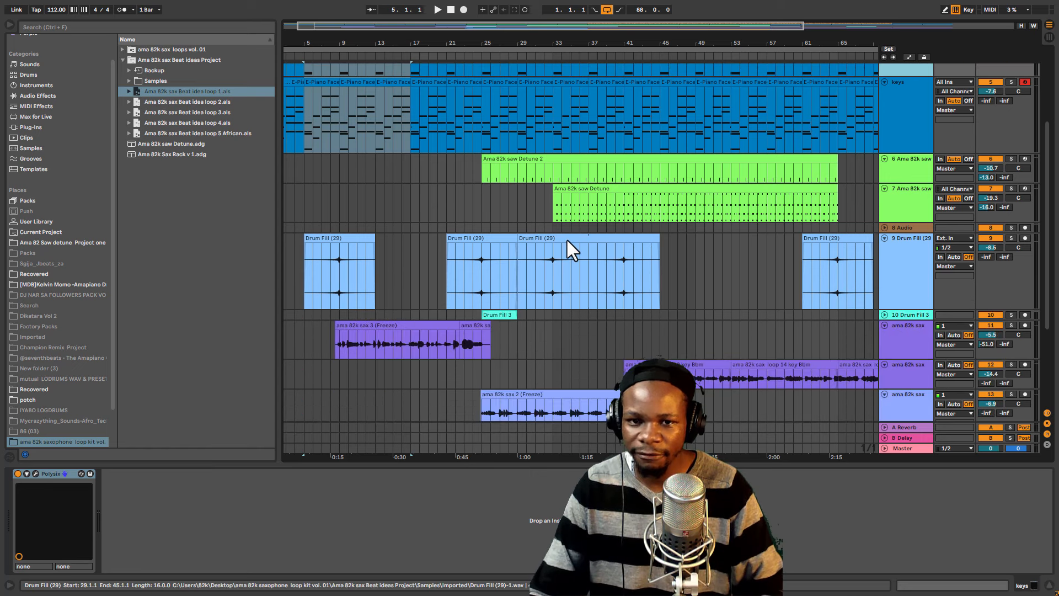
{"action": "scroll", "coordinate": [609, 210], "scroll_direction": "up", "scroll_amount": 5}
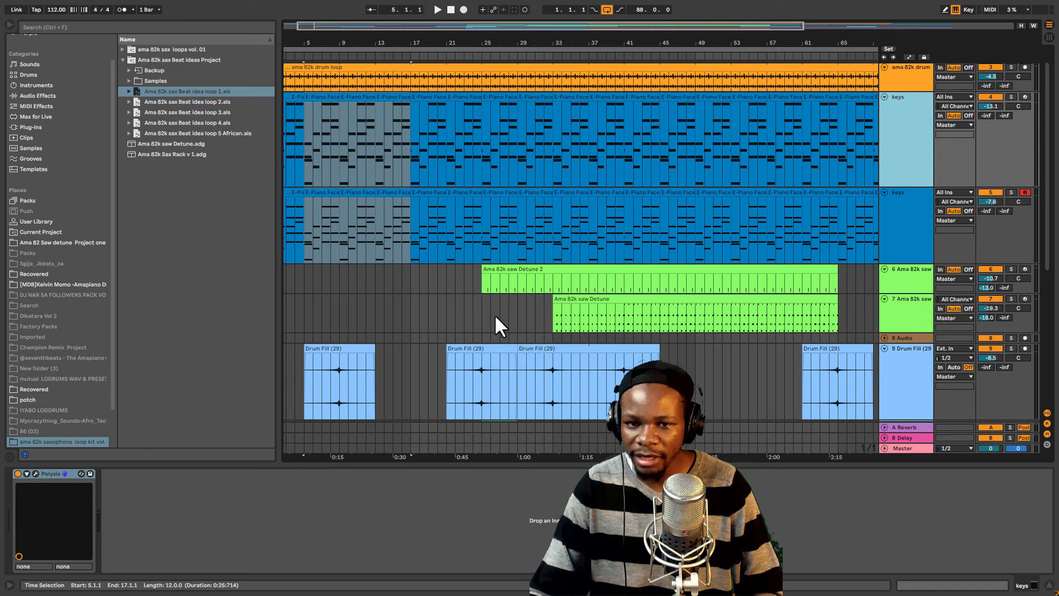
Place the insert marker at bar 36 on the Ama 82k saw Detune 2 track to show its rack
{"action": "left_click_drag", "start_coordinate": [494, 314], "coordinate": [833, 280]}
{"action": "left_click", "coordinate": [833, 280]}
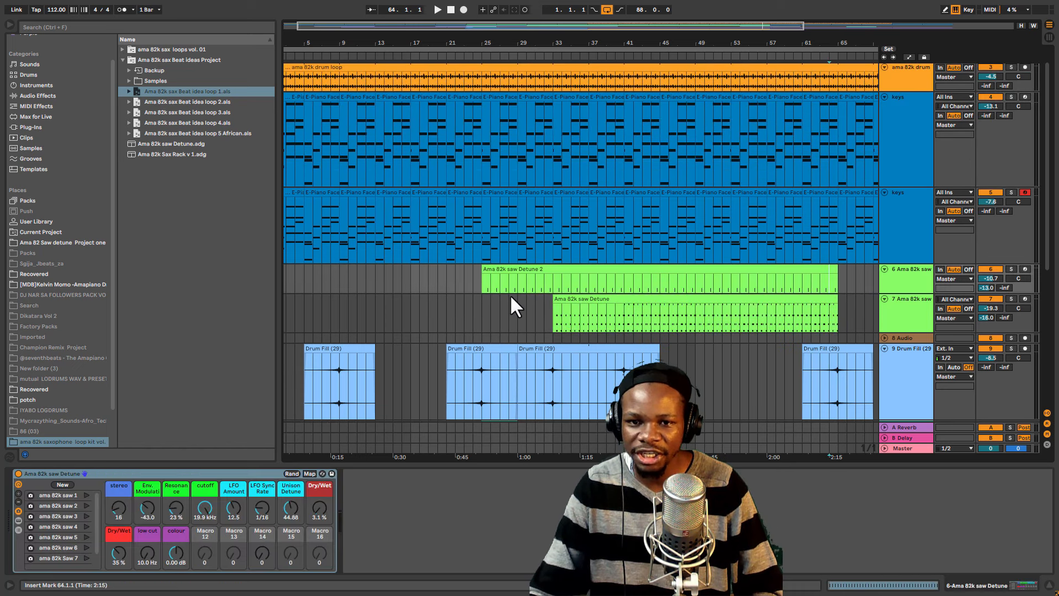
{"action": "left_click", "coordinate": [580, 281]}
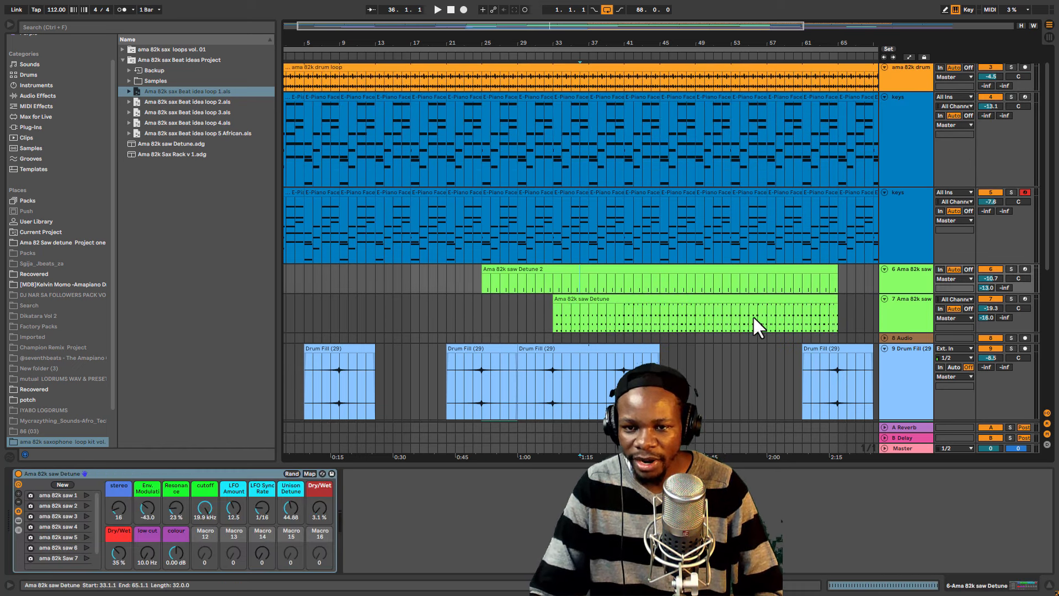
Unfold the Drum Fill 3 track and look over the sax and drum loop tracks below it
{"action": "scroll", "coordinate": [343, 286], "scroll_direction": "down", "scroll_amount": 6}
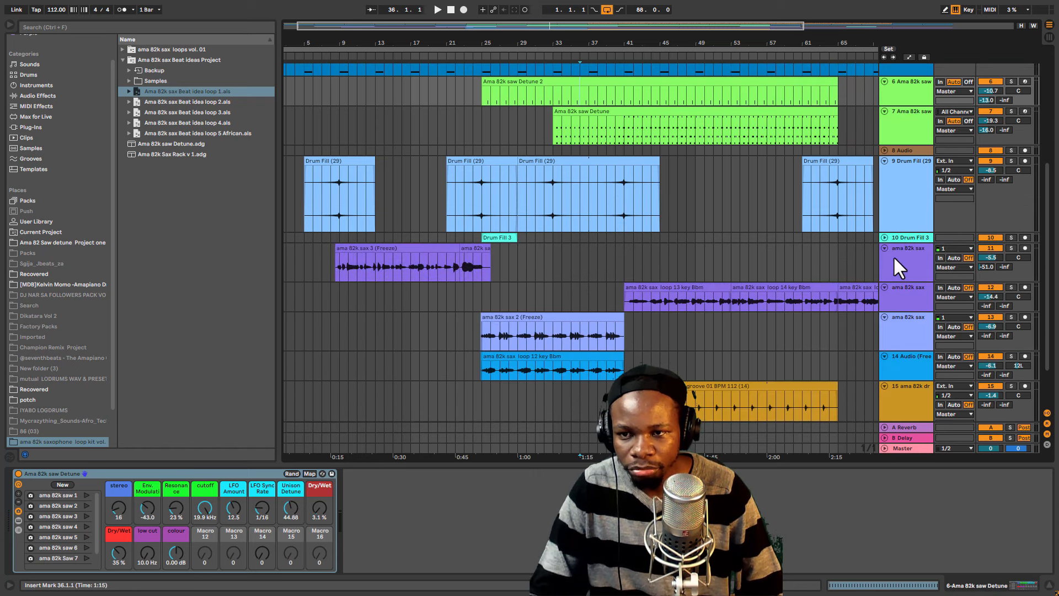
{"action": "left_click", "coordinate": [884, 238]}
{"action": "scroll", "coordinate": [537, 295], "scroll_direction": "down", "scroll_amount": 3}
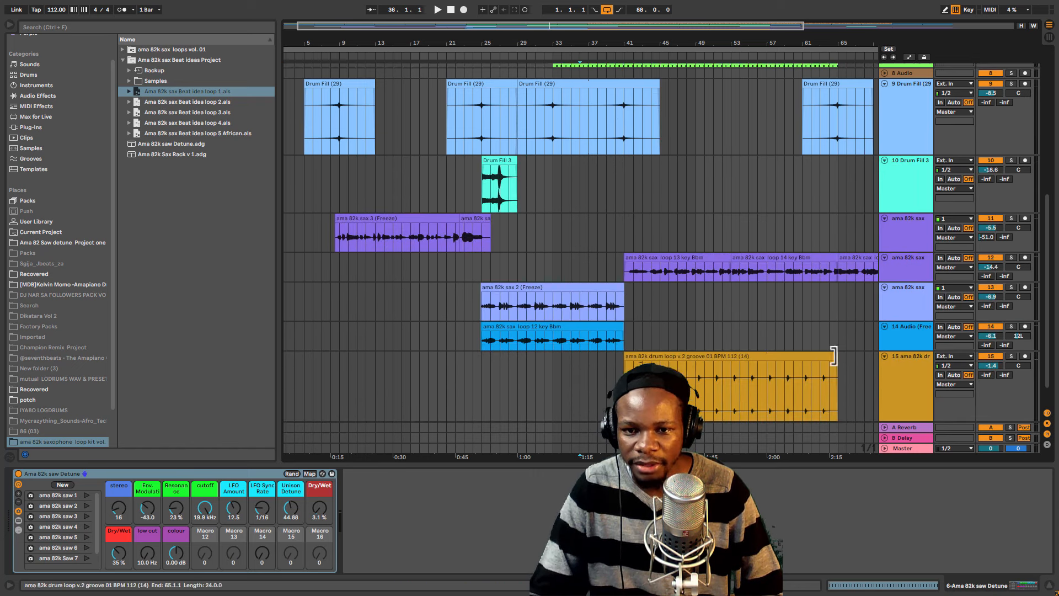
Play the arrangement from bar 5
{"action": "scroll", "coordinate": [378, 191], "scroll_direction": "up", "scroll_amount": 2}
{"action": "left_click", "coordinate": [309, 96]}
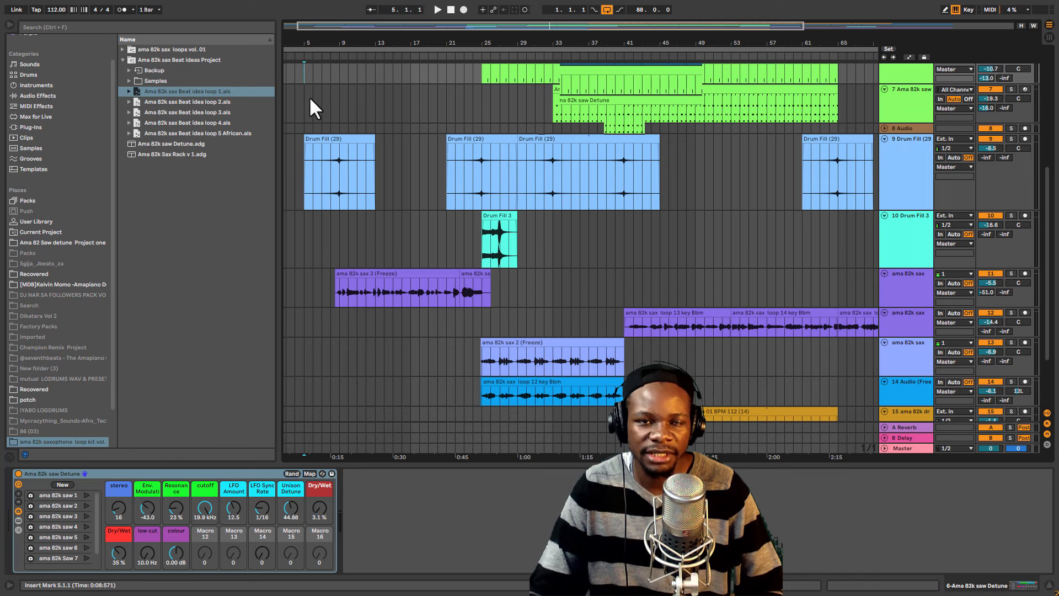
{"action": "scroll", "coordinate": [308, 96], "scroll_direction": "up", "scroll_amount": 2}
{"action": "key", "text": "space"}
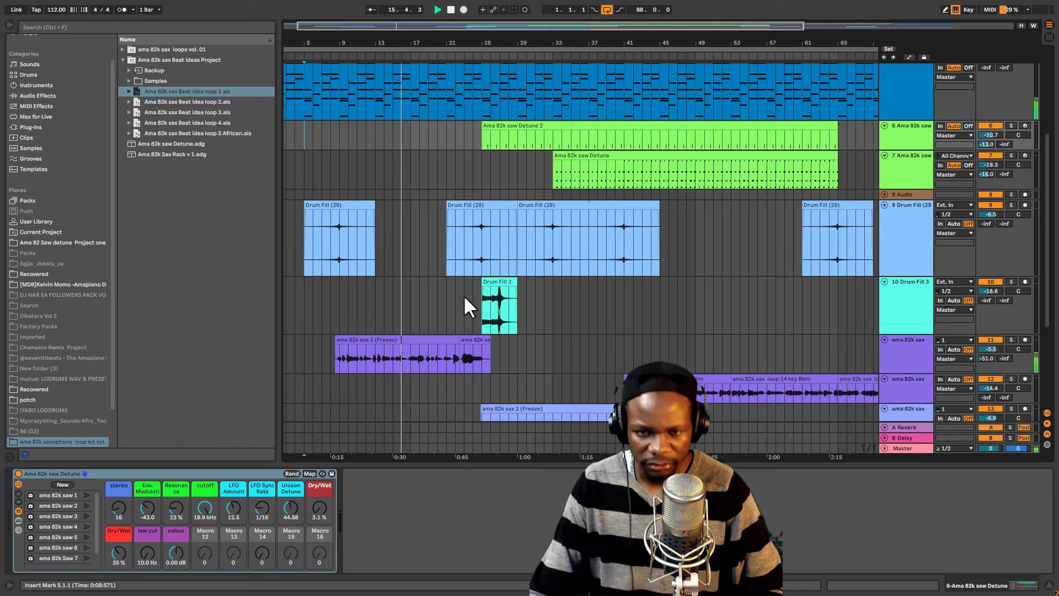
During playback, select tracks 13 and 14 together and set their volumes to -9.6 dB and -8.8 dB
{"action": "scroll", "coordinate": [456, 276], "scroll_direction": "down", "scroll_amount": 3}
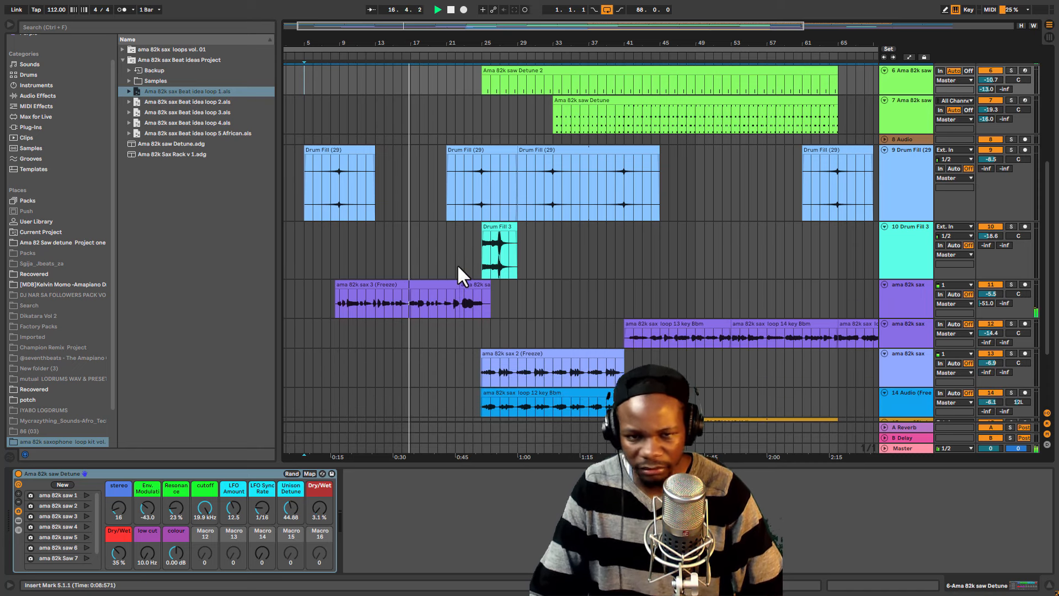
{"action": "scroll", "coordinate": [657, 306], "scroll_direction": "down", "scroll_amount": 5}
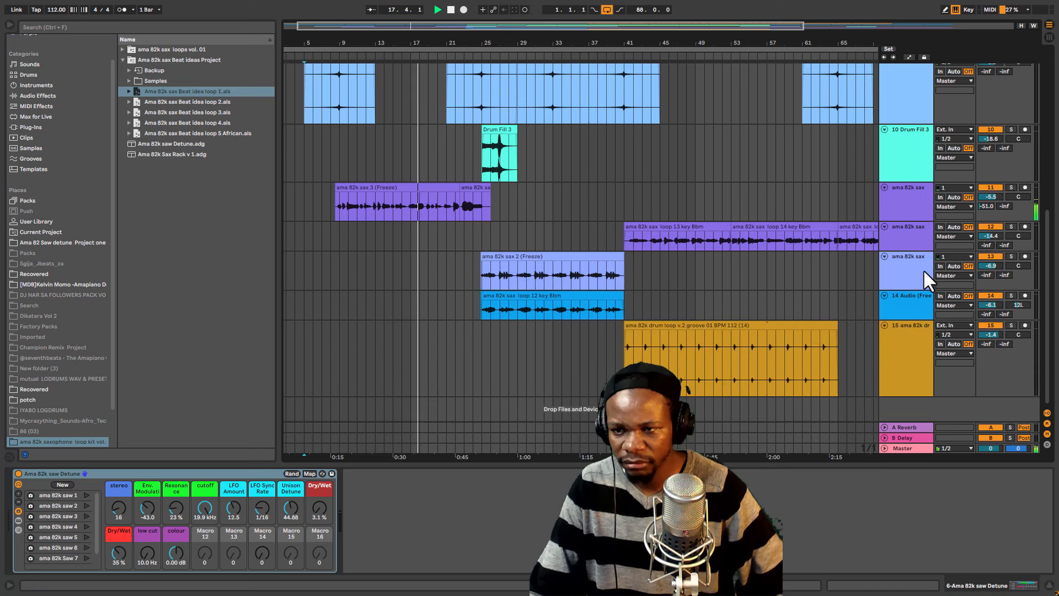
{"action": "left_click", "coordinate": [890, 304]}
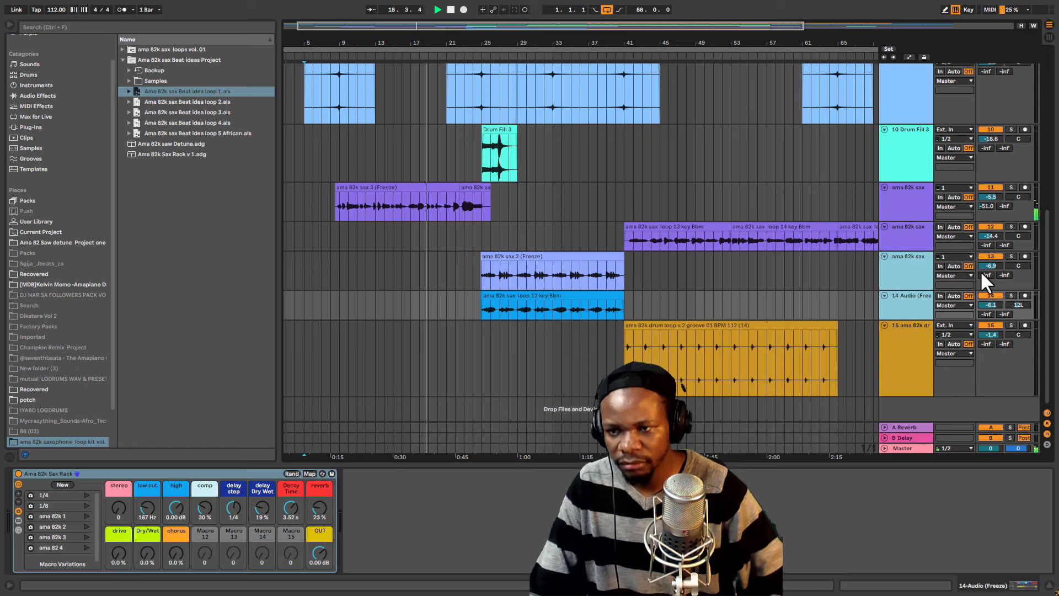
{"action": "left_click_drag", "start_coordinate": [988, 266], "coordinate": [987, 292]}
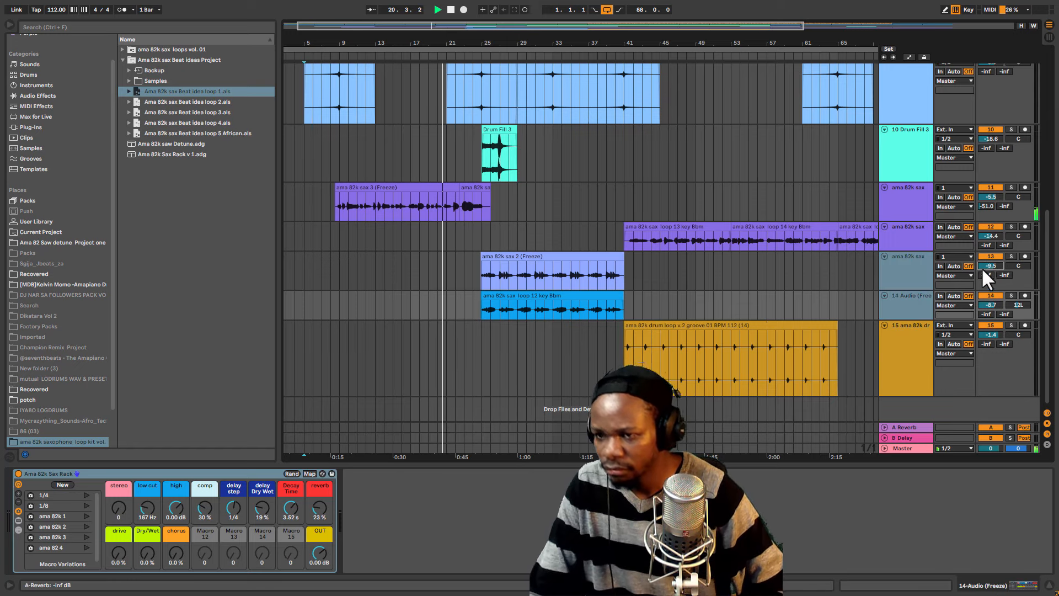
{"action": "scroll", "coordinate": [684, 288], "scroll_direction": "up", "scroll_amount": 5}
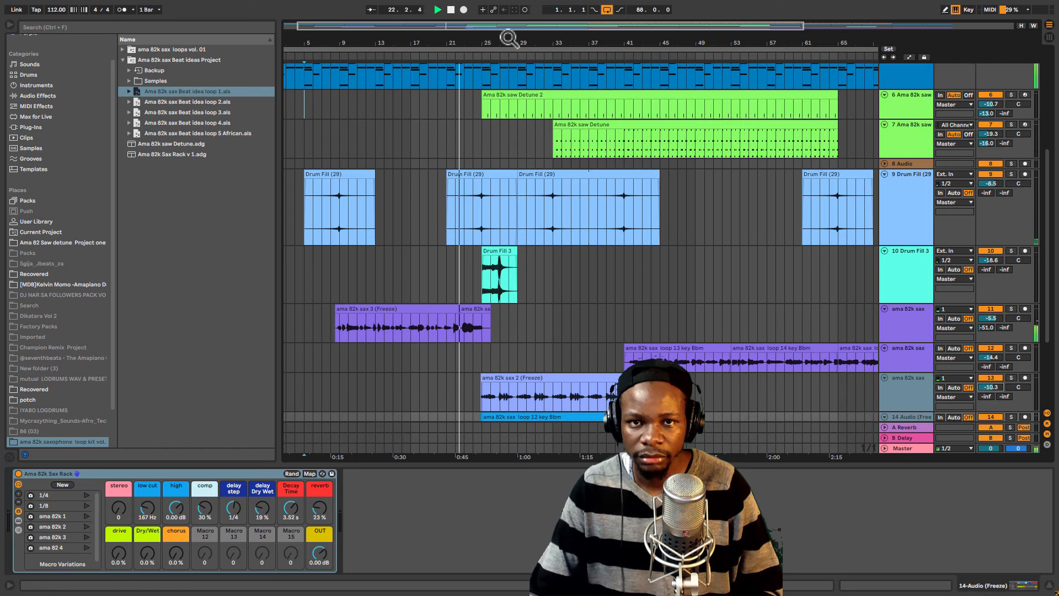
{"action": "left_click_drag", "start_coordinate": [510, 40], "coordinate": [485, 32]}
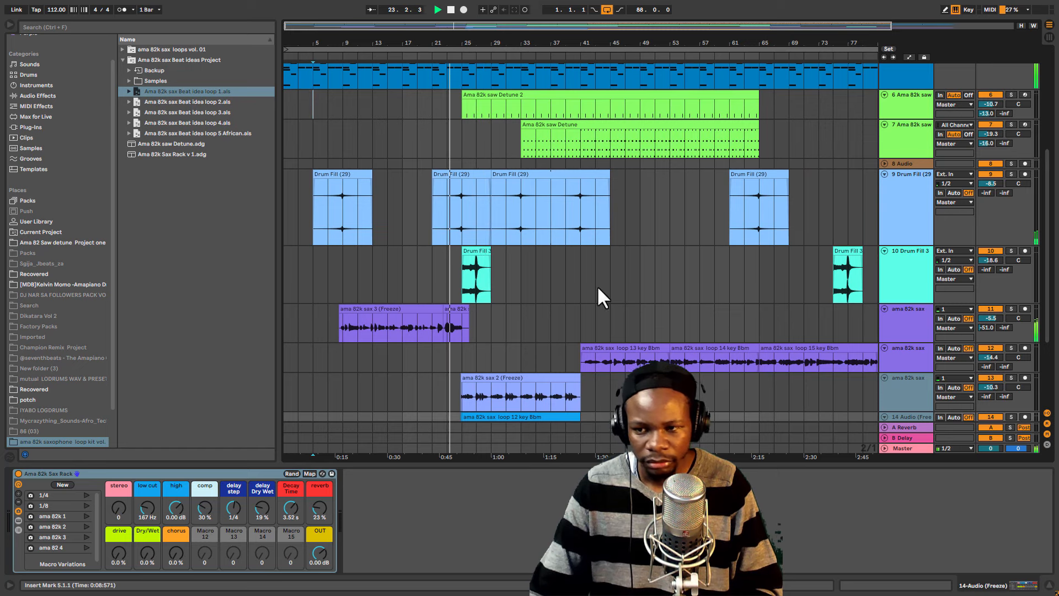
{"action": "scroll", "coordinate": [949, 365], "scroll_direction": "down", "scroll_amount": 2}
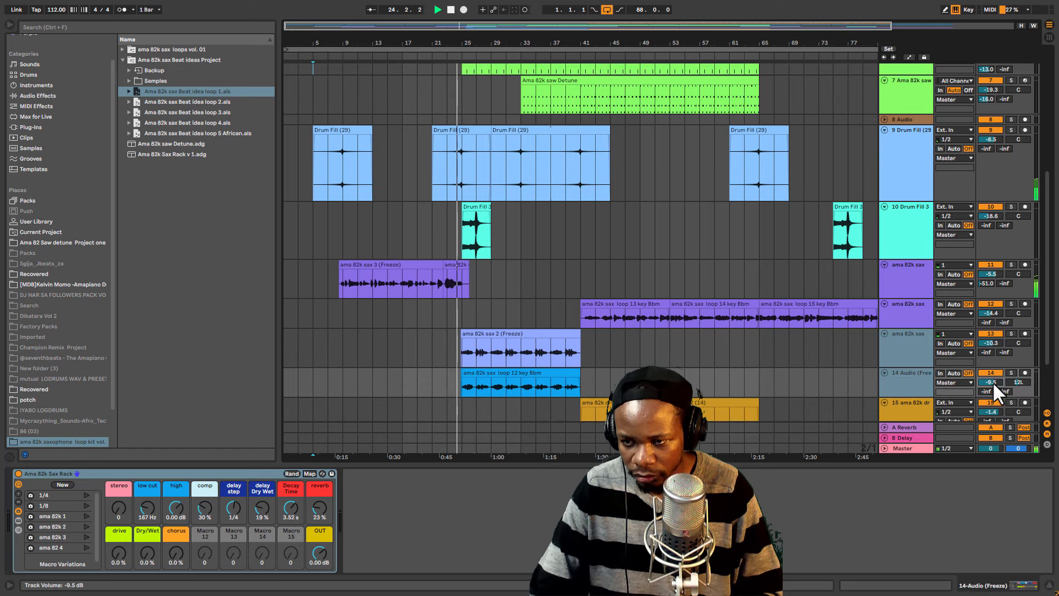
{"action": "left_click_drag", "start_coordinate": [992, 382], "coordinate": [992, 378]}
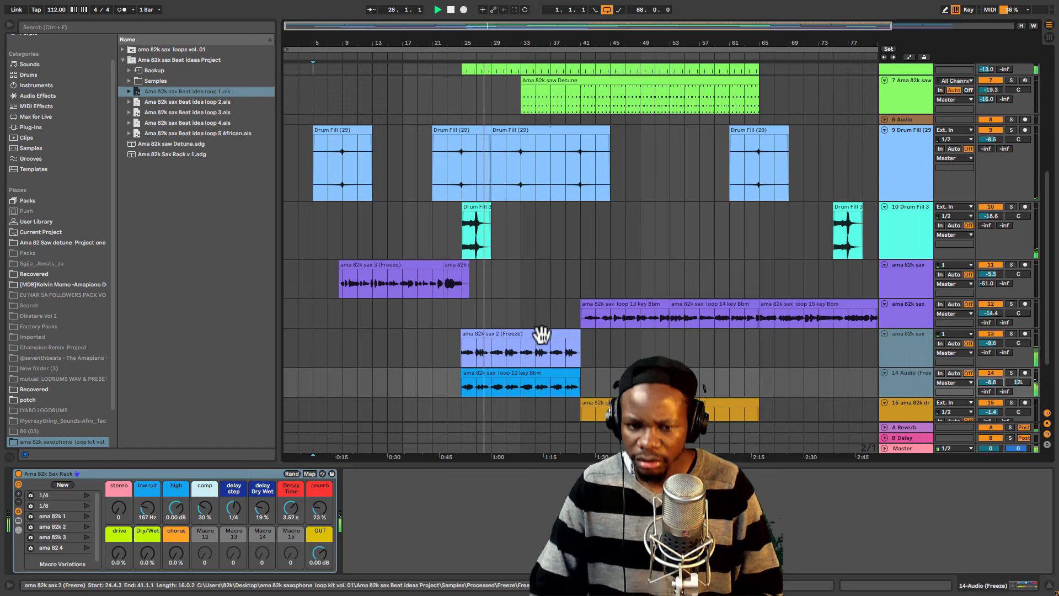
Stop playback and play the arrangement again from bar 49 to audition the later sax loops
{"action": "left_click", "coordinate": [578, 229]}
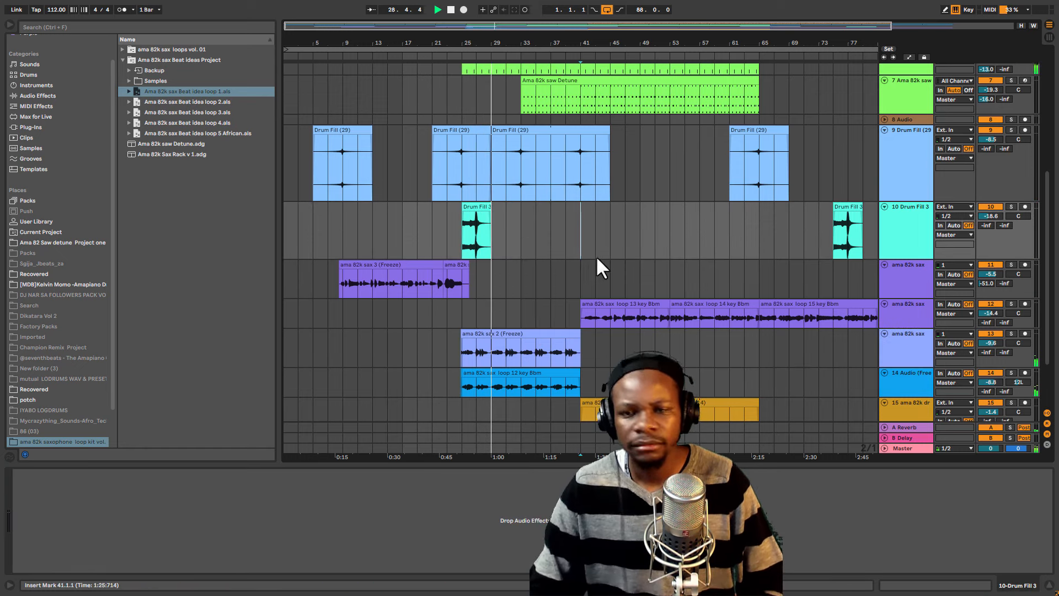
{"action": "scroll", "coordinate": [634, 265], "scroll_direction": "up", "scroll_amount": 5}
{"action": "scroll", "coordinate": [661, 275], "scroll_direction": "down", "scroll_amount": 6}
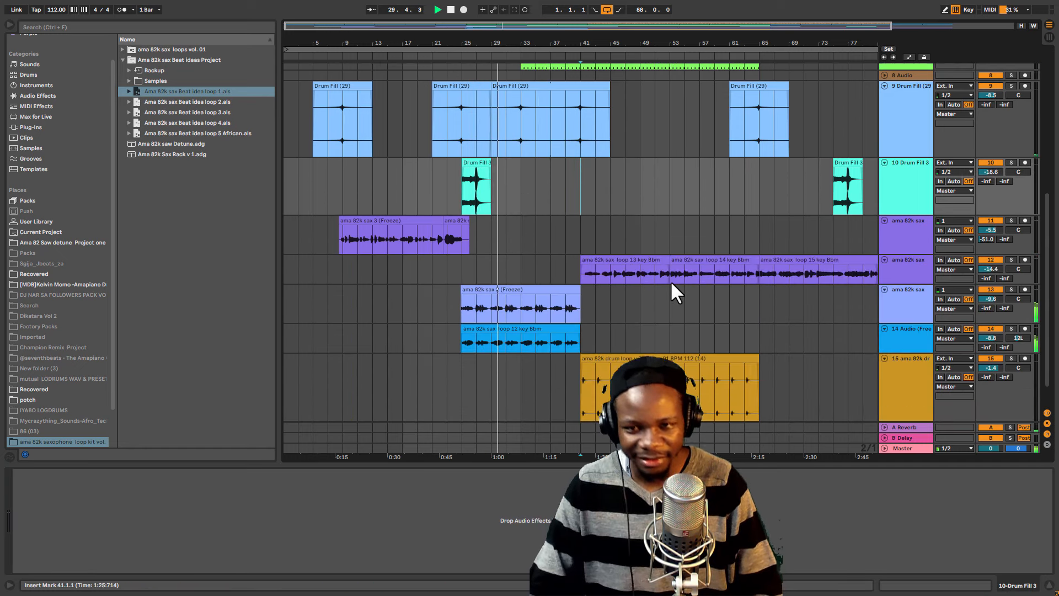
{"action": "left_click", "coordinate": [637, 222]}
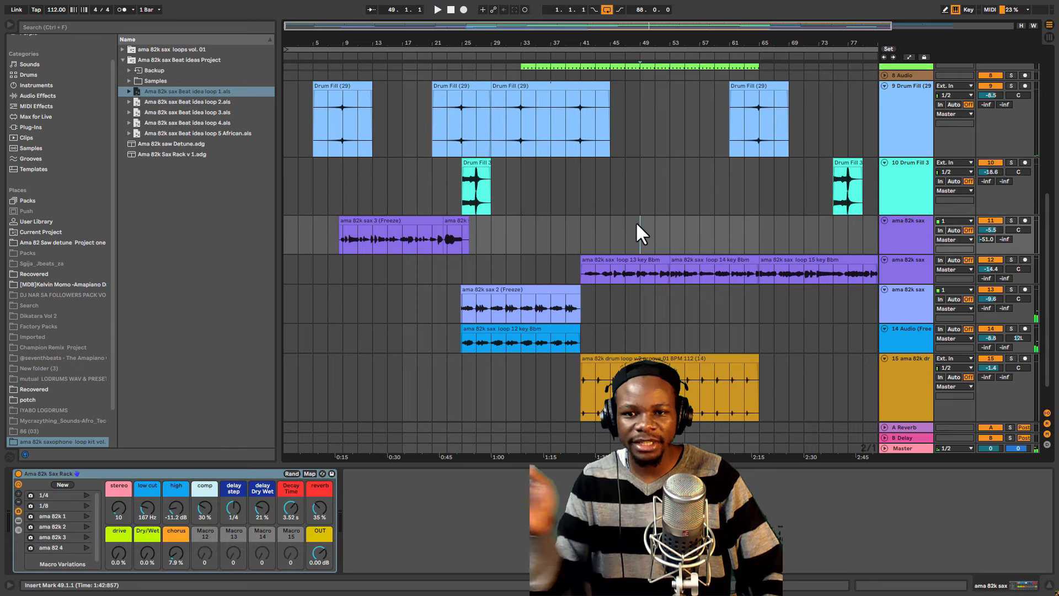
{"action": "key", "text": "space"}
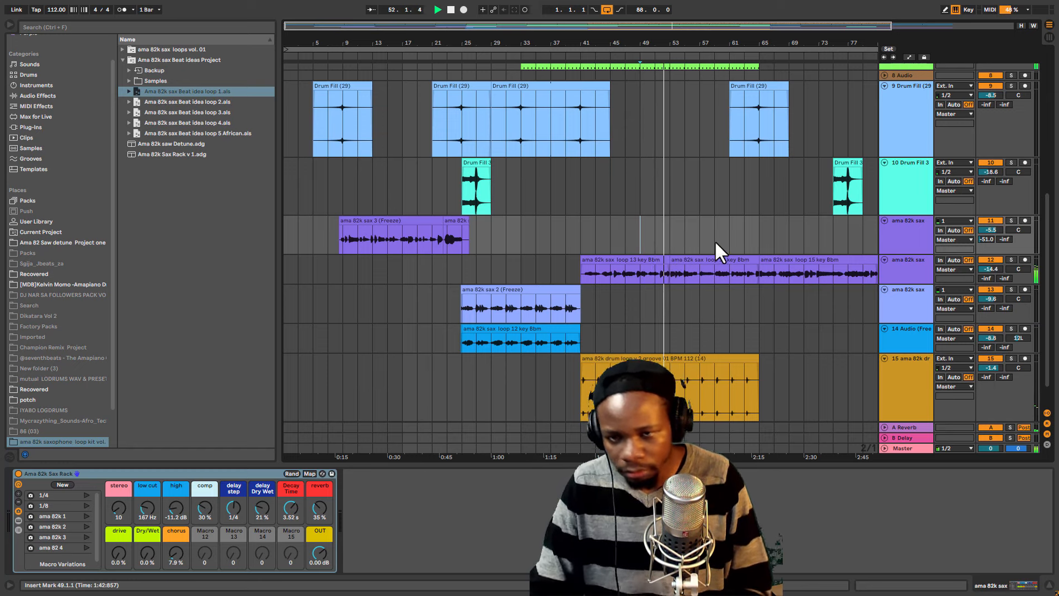
Play the arrangement from bar 65, view its full length up to the top tracks, and stop playback
{"action": "left_click", "coordinate": [756, 236]}
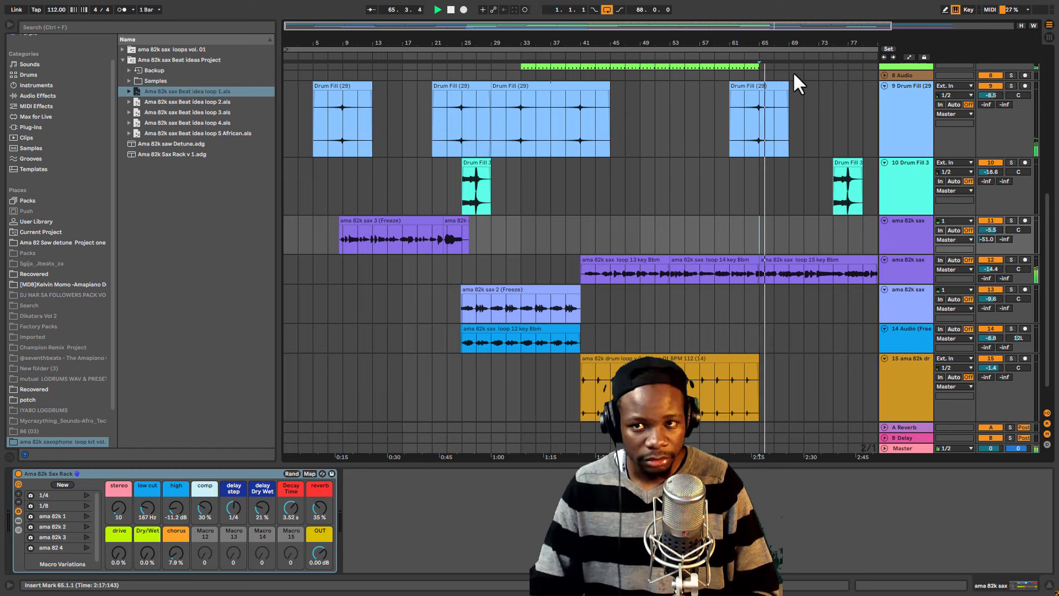
{"action": "left_click_drag", "start_coordinate": [775, 42], "coordinate": [696, 71]}
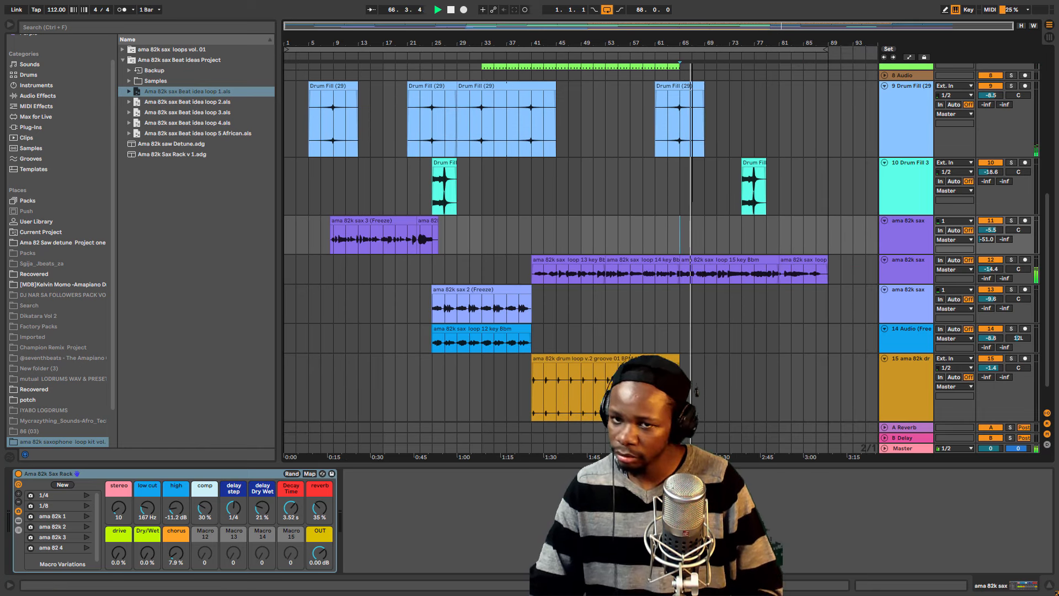
{"action": "scroll", "coordinate": [452, 276], "scroll_direction": "up", "scroll_amount": 8}
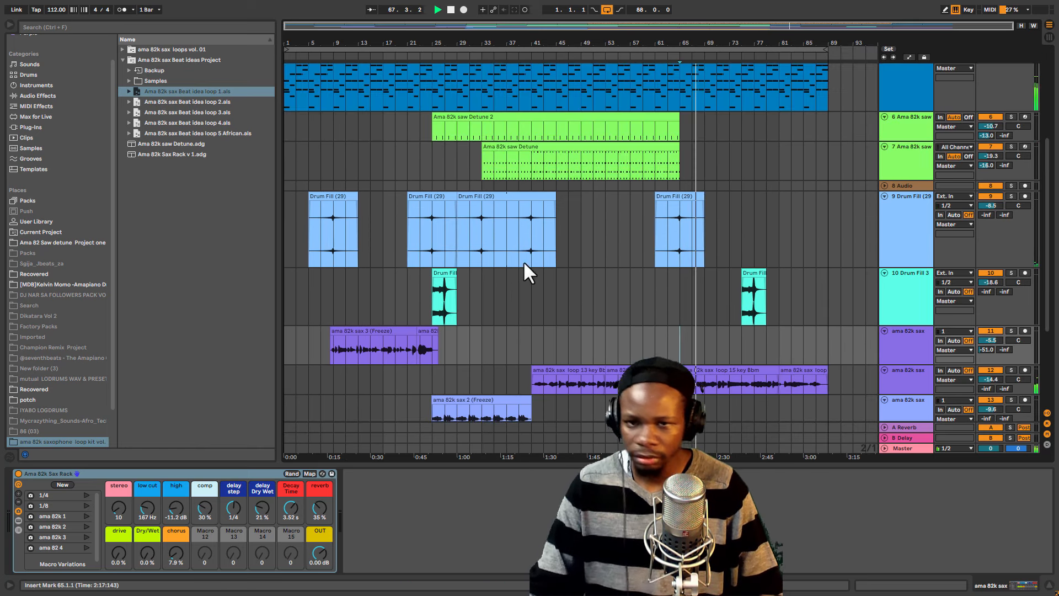
{"action": "scroll", "coordinate": [686, 284], "scroll_direction": "up", "scroll_amount": 4}
{"action": "key", "text": "space"}
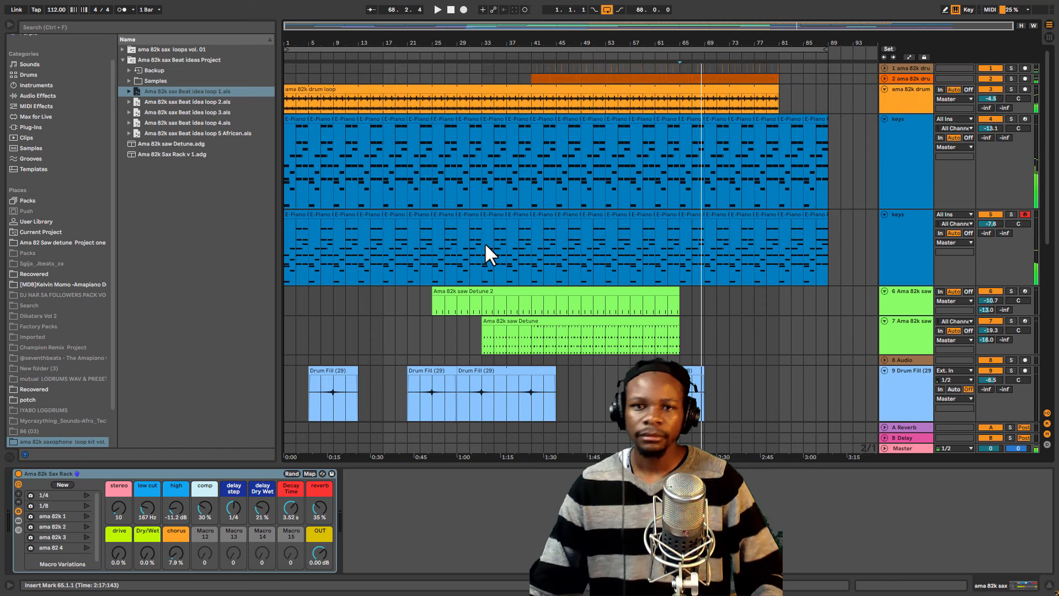
Examine the arrangement's tracks from the keys down to the sax loops and the drum loop on track 15
{"action": "left_click", "coordinate": [484, 243]}
{"action": "scroll", "coordinate": [617, 304], "scroll_direction": "down", "scroll_amount": 3}
{"action": "scroll", "coordinate": [579, 309], "scroll_direction": "down", "scroll_amount": 2}
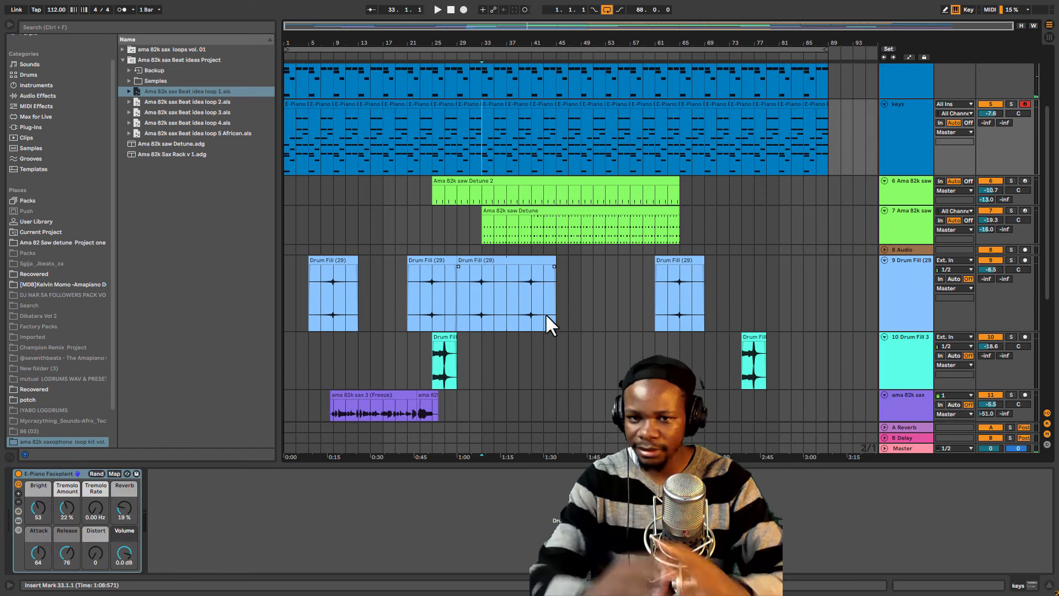
{"action": "scroll", "coordinate": [554, 353], "scroll_direction": "down", "scroll_amount": 3}
{"action": "scroll", "coordinate": [563, 390], "scroll_direction": "down", "scroll_amount": 3}
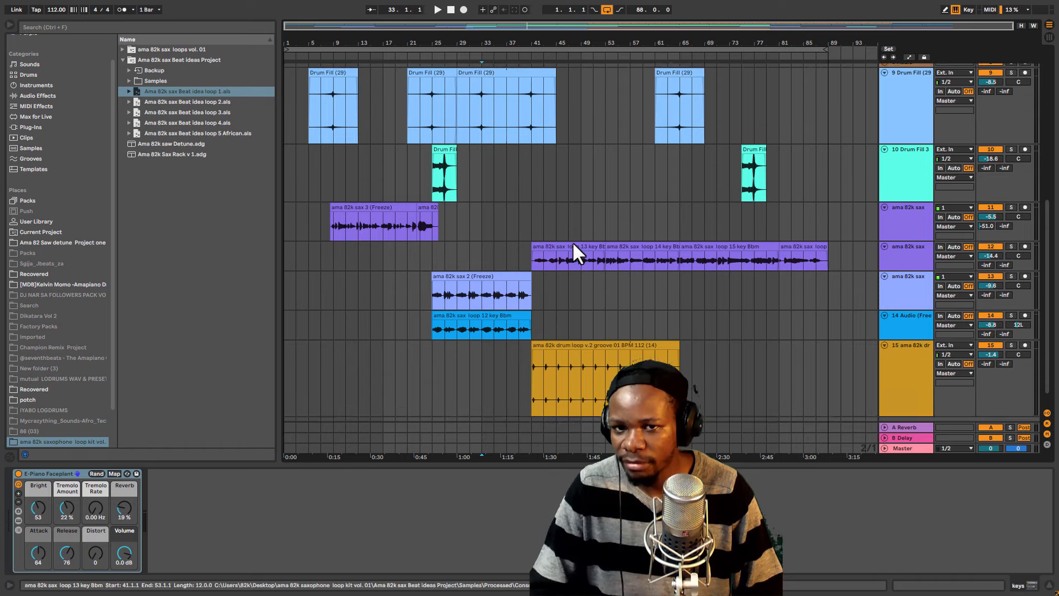
{"action": "scroll", "coordinate": [571, 243], "scroll_direction": "up", "scroll_amount": 3}
{"action": "scroll", "coordinate": [574, 275], "scroll_direction": "down", "scroll_amount": 1}
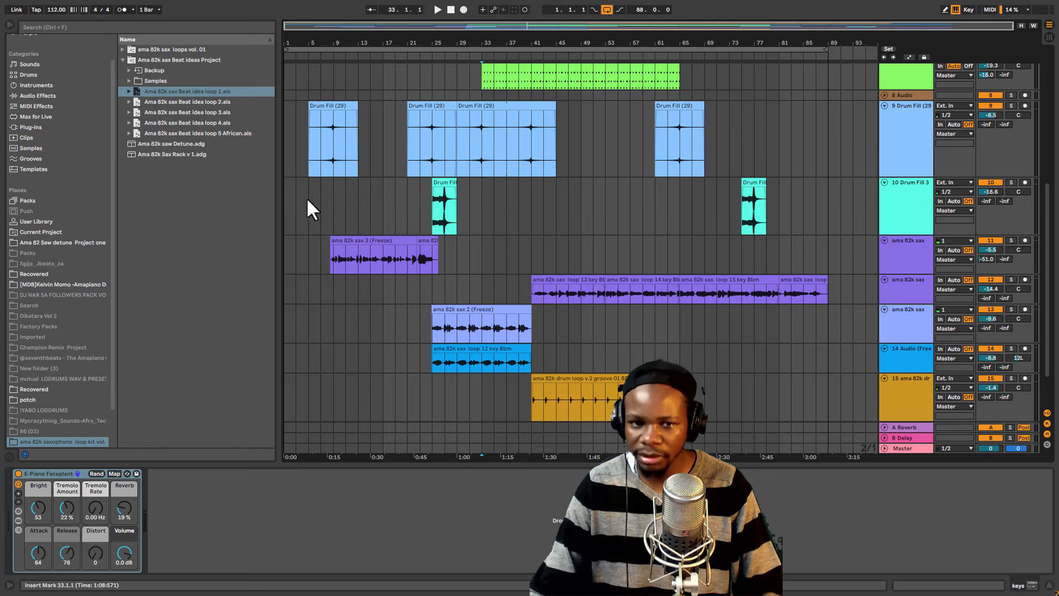
{"action": "scroll", "coordinate": [611, 283], "scroll_direction": "down", "scroll_amount": 1}
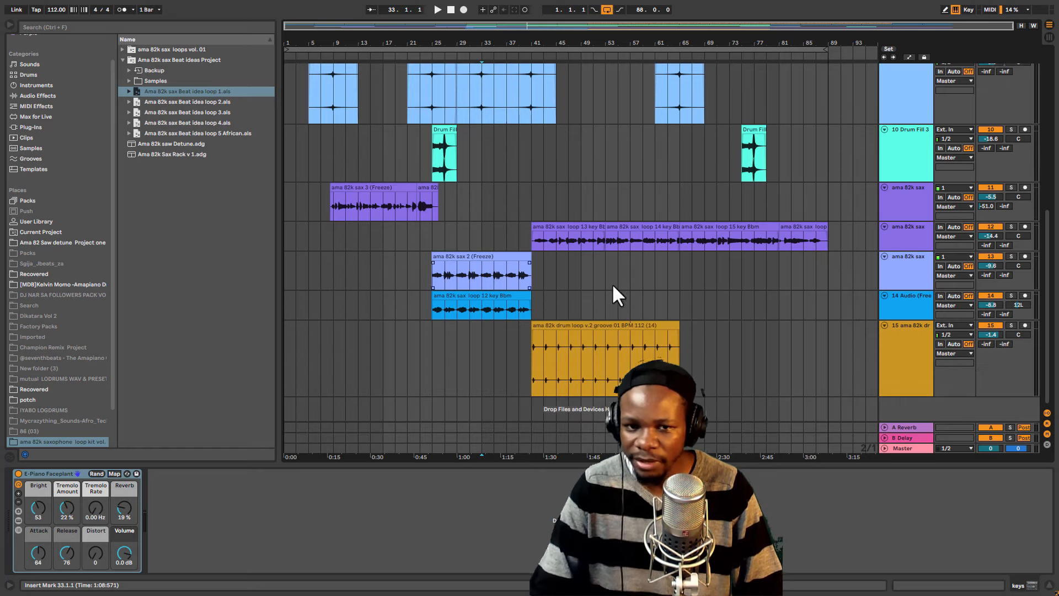
Open the set Ama 82k sax Beat idea loop 3.als without saving changes to the current set
{"action": "left_click", "coordinate": [198, 112]}
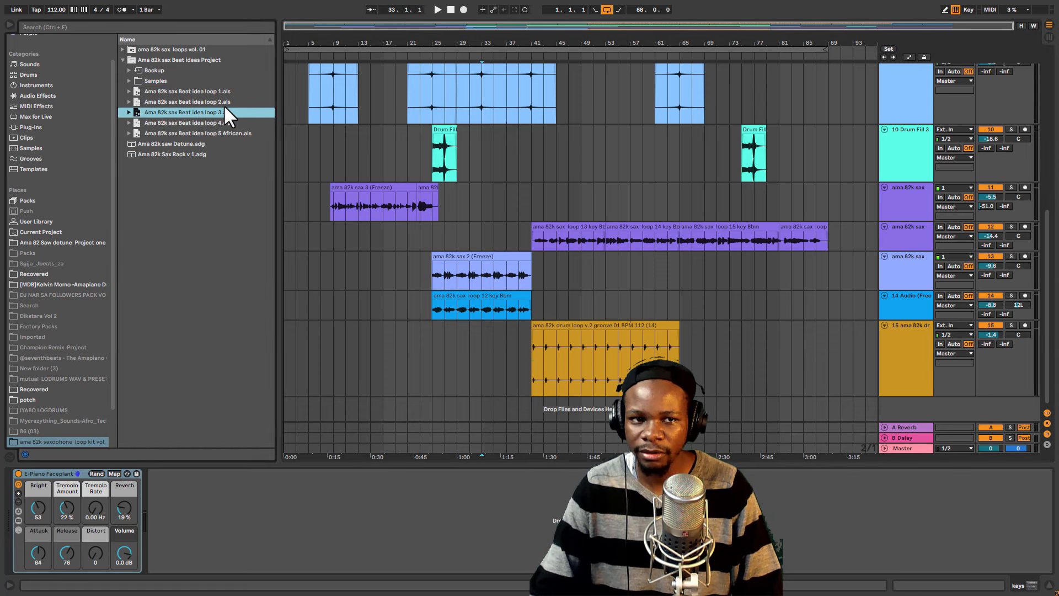
{"action": "left_click", "coordinate": [194, 100]}
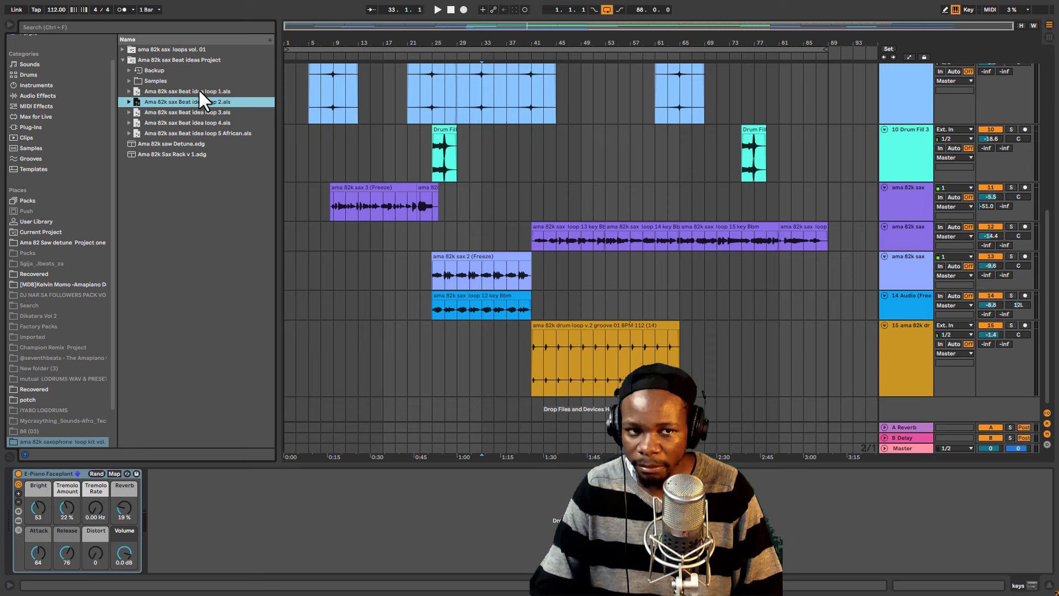
{"action": "left_click", "coordinate": [214, 112]}
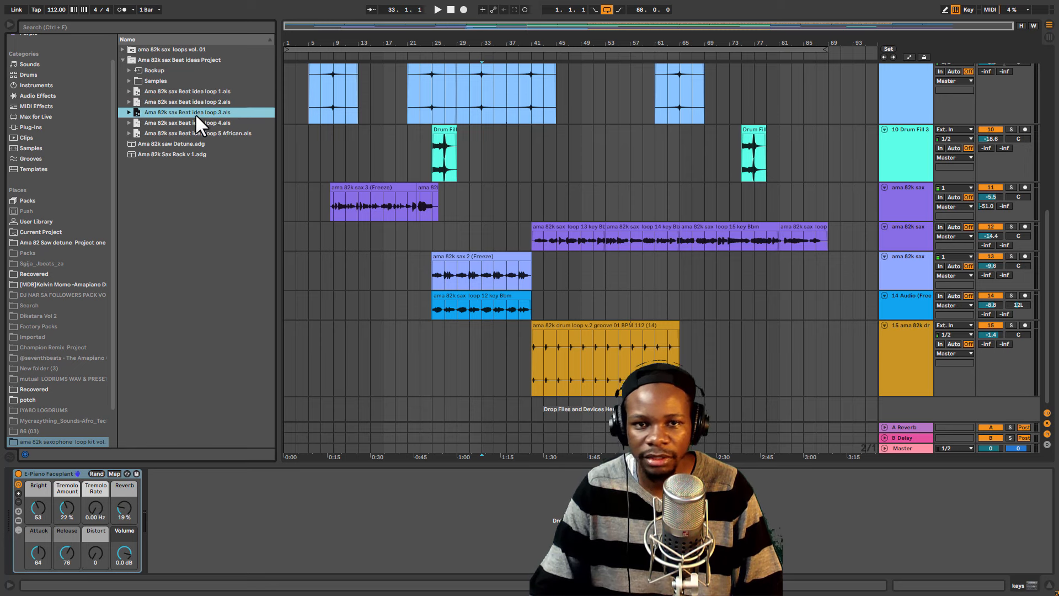
{"action": "double_click", "coordinate": [195, 113]}
{"action": "left_click", "coordinate": [528, 304]}
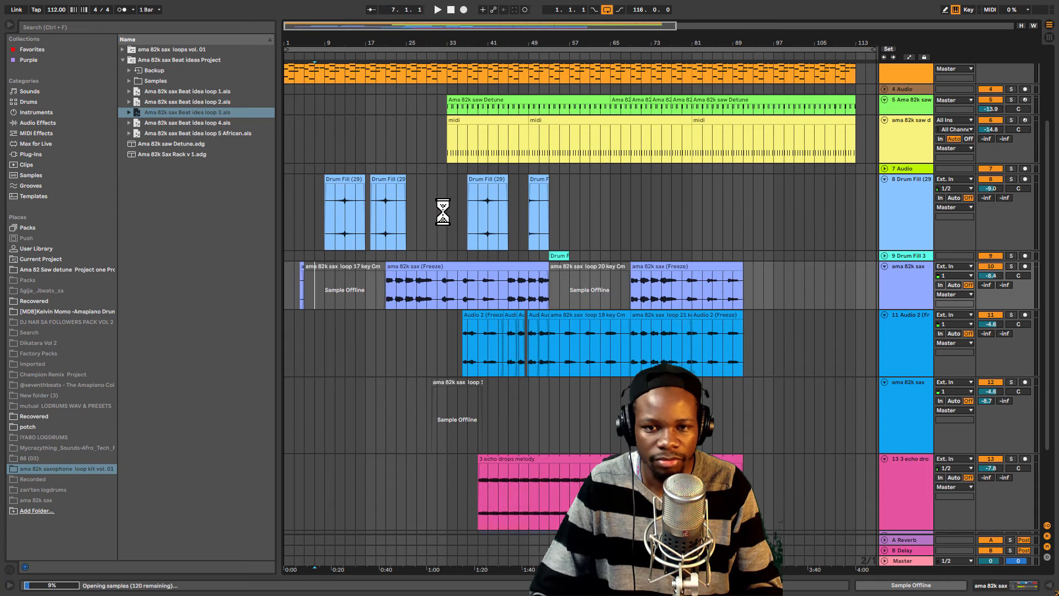
Play the arrangement from bar 1 with the drum loop and keys tracks in view
{"action": "left_click", "coordinate": [294, 298]}
{"action": "left_click_drag", "start_coordinate": [298, 40], "coordinate": [299, 55]}
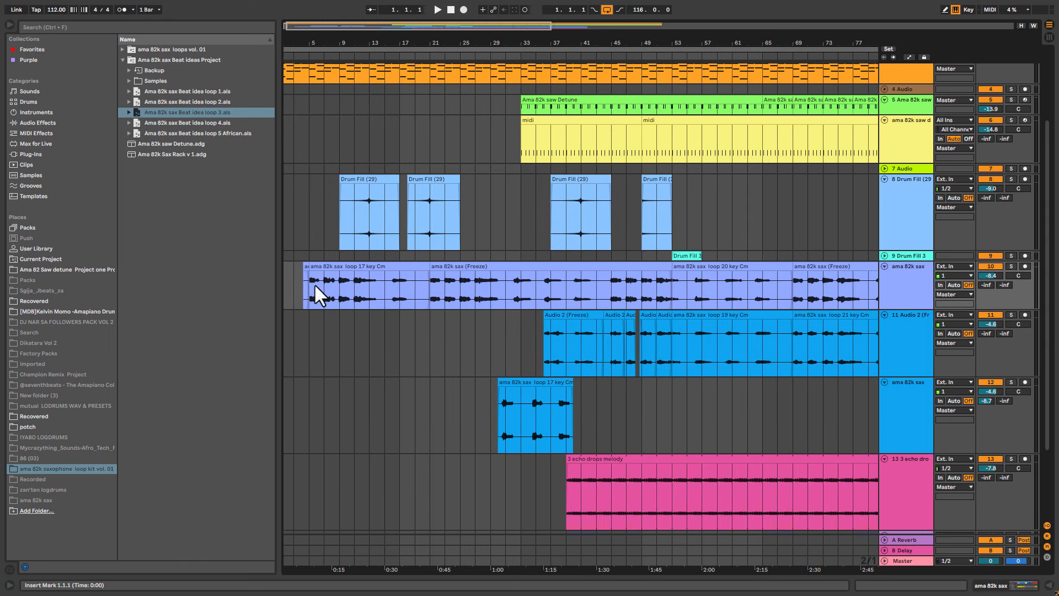
{"action": "scroll", "coordinate": [422, 265], "scroll_direction": "up", "scroll_amount": 2}
{"action": "scroll", "coordinate": [446, 275], "scroll_direction": "up", "scroll_amount": 3}
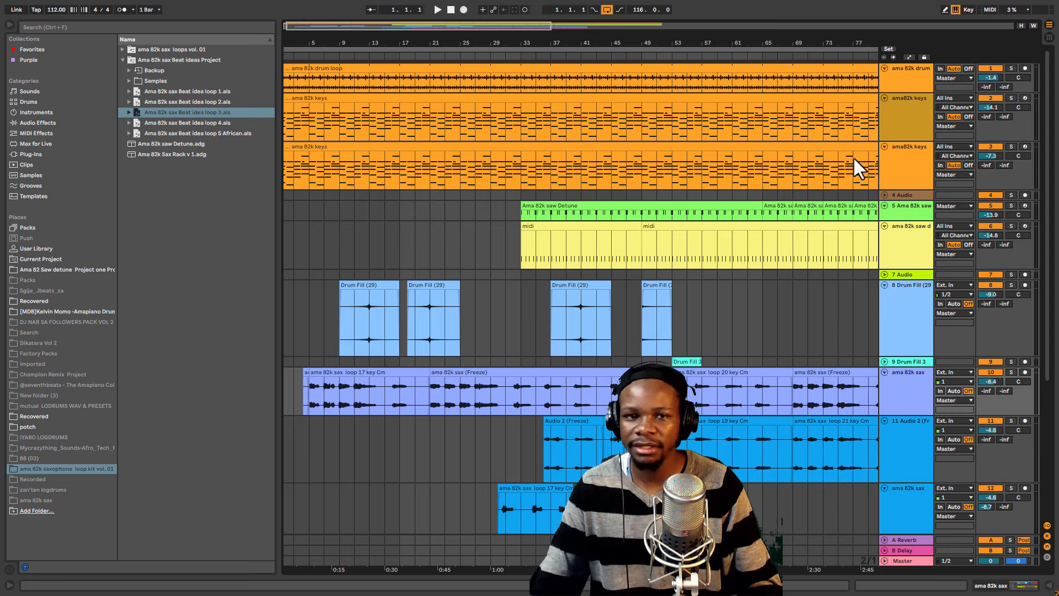
{"action": "key", "text": "space"}
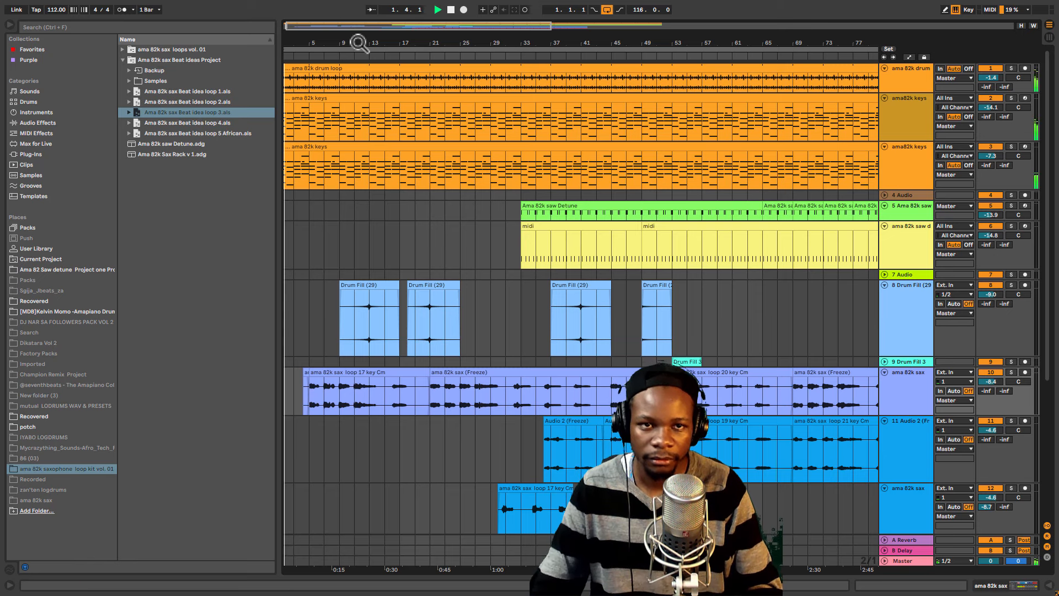
During playback, highlight bars 3 to 15 of the drum loop and bars 3 to 13 of both keys tracks
{"action": "left_click_drag", "start_coordinate": [358, 41], "coordinate": [359, 37]}
{"action": "left_click_drag", "start_coordinate": [306, 83], "coordinate": [378, 74]}
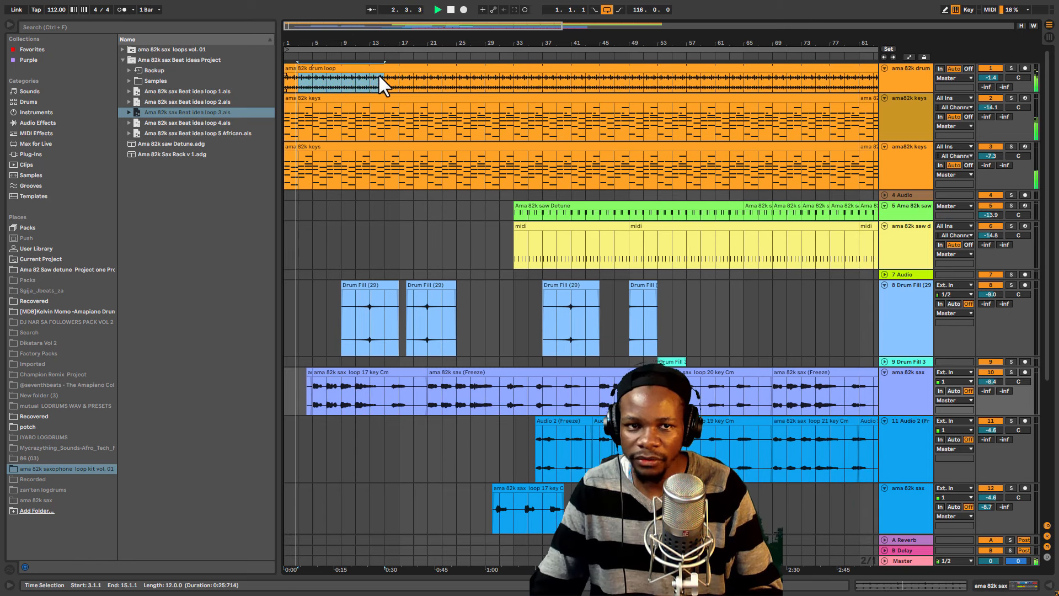
{"action": "left_click_drag", "start_coordinate": [304, 116], "coordinate": [372, 154]}
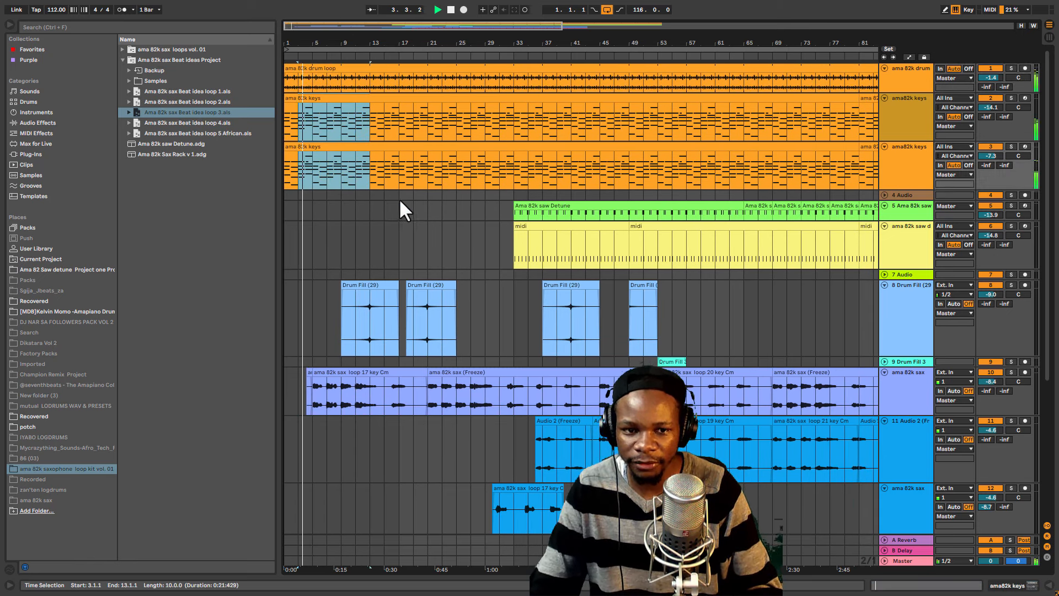
{"action": "scroll", "coordinate": [388, 187], "scroll_direction": "down", "scroll_amount": 2}
{"action": "scroll", "coordinate": [462, 311], "scroll_direction": "down", "scroll_amount": 3}
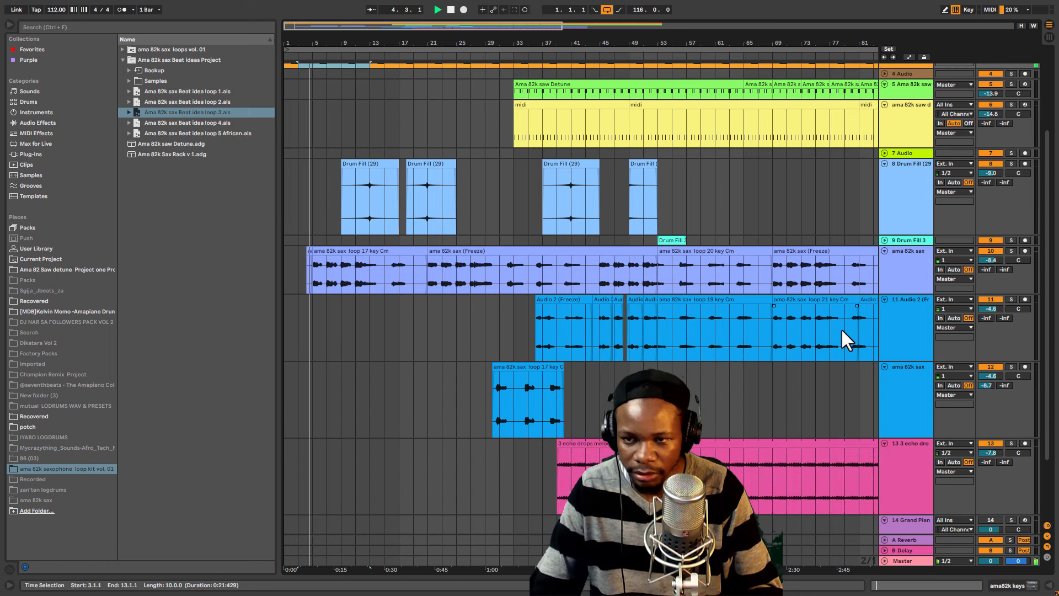
Show the Ama 82k Sax Rack on track 10 and set its reverb to 24% and high to -6.49 dB
{"action": "left_click", "coordinate": [909, 263]}
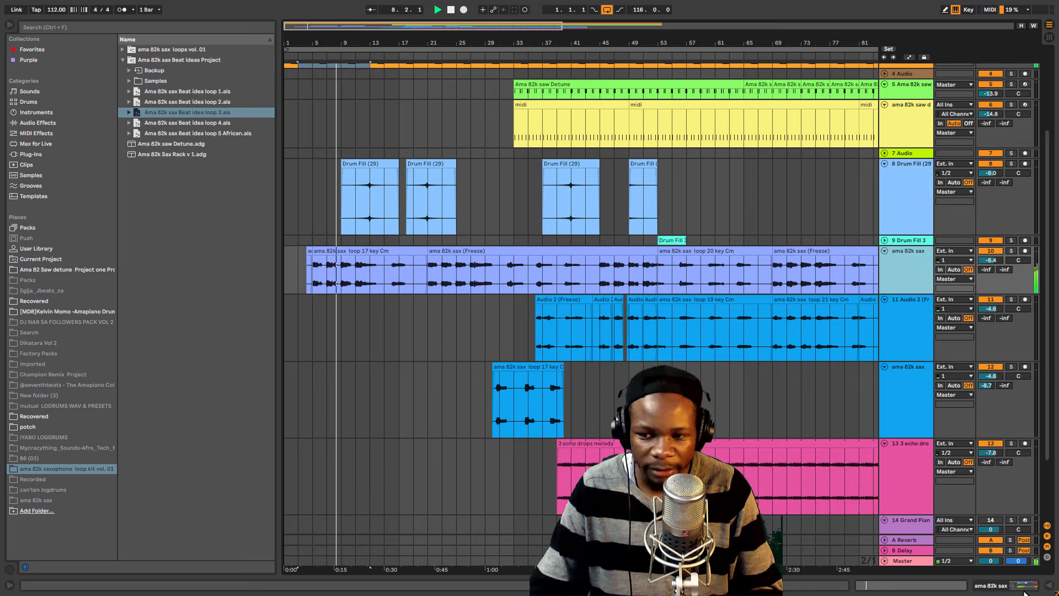
{"action": "left_click", "coordinate": [1049, 585]}
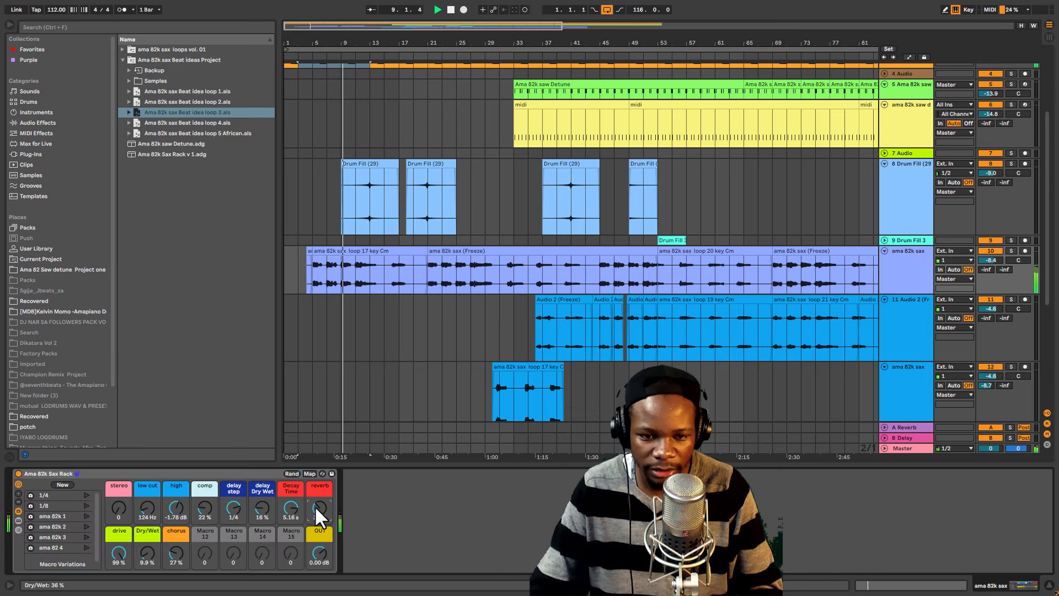
{"action": "left_click_drag", "start_coordinate": [315, 505], "coordinate": [314, 519]}
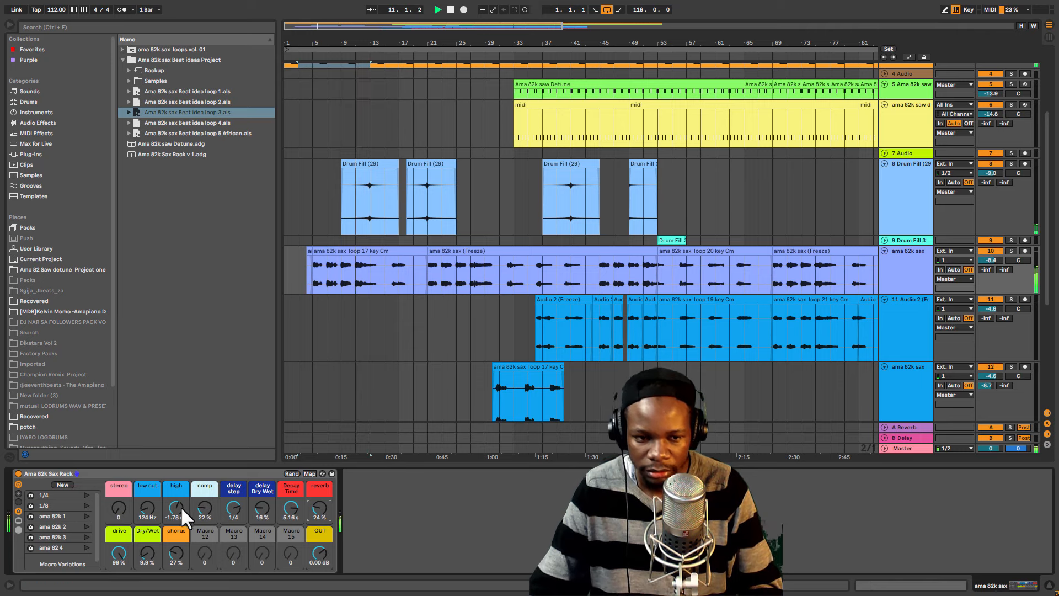
{"action": "mouse_move", "coordinate": [176, 505]}
{"action": "left_mouse_down"}
{"action": "mouse_move", "coordinate": [176, 515]}
{"action": "mouse_move", "coordinate": [177, 503]}
{"action": "left_mouse_up"}
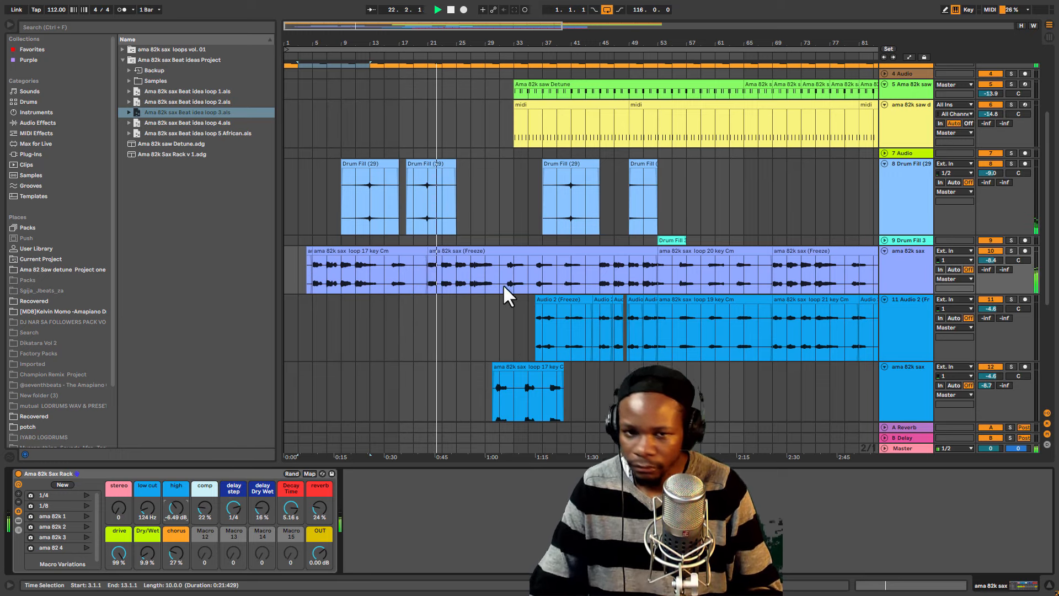
Examine the keys, detune, drum fill and sax tracks while the arrangement plays
{"action": "scroll", "coordinate": [510, 287], "scroll_direction": "up", "scroll_amount": 5}
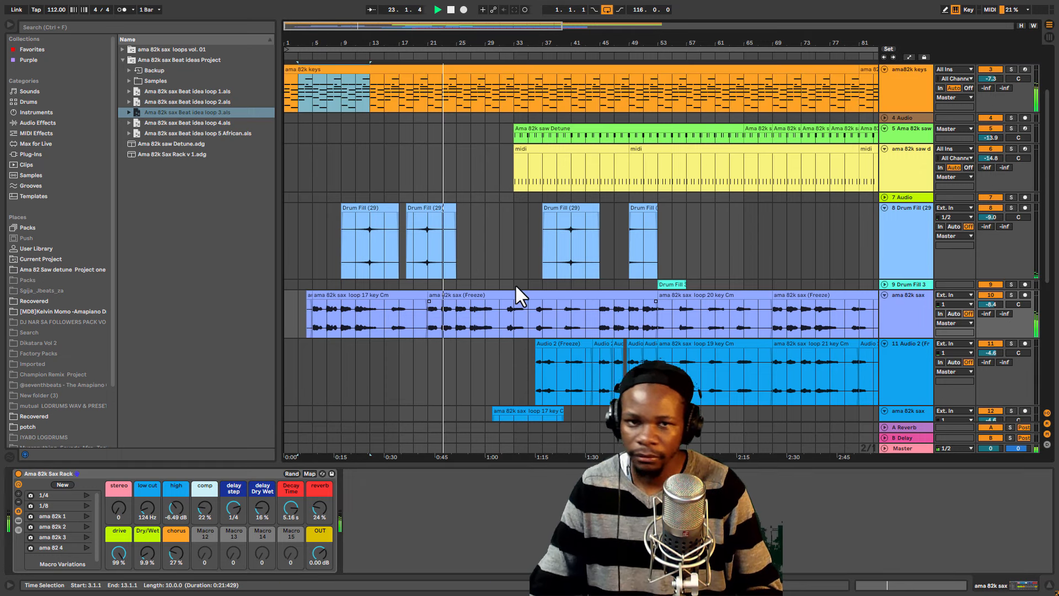
{"action": "scroll", "coordinate": [516, 279], "scroll_direction": "up", "scroll_amount": 1}
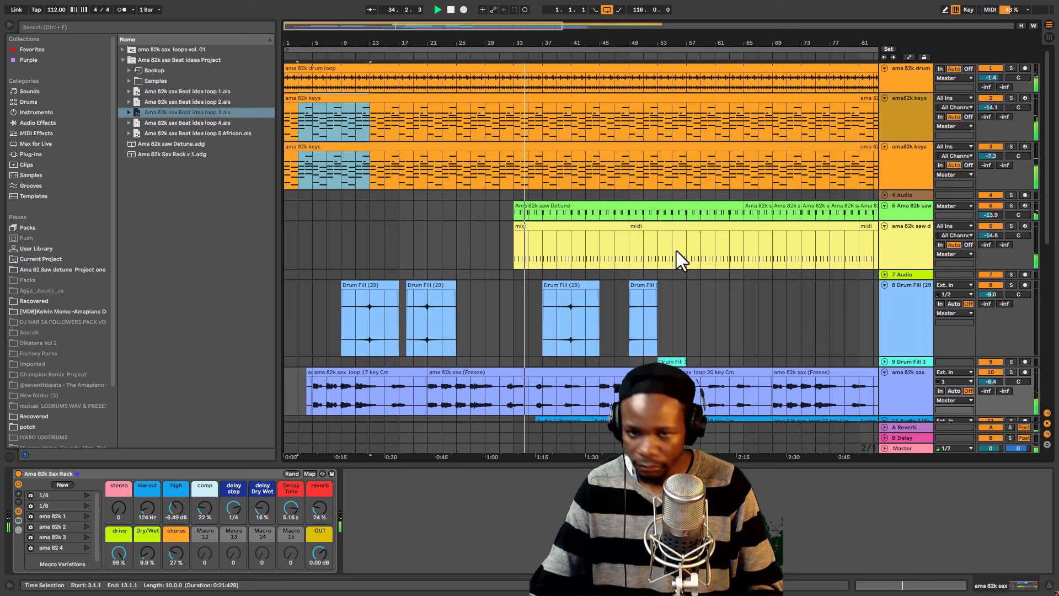
{"action": "scroll", "coordinate": [682, 216], "scroll_direction": "down", "scroll_amount": 3}
{"action": "scroll", "coordinate": [697, 294], "scroll_direction": "down", "scroll_amount": 4}
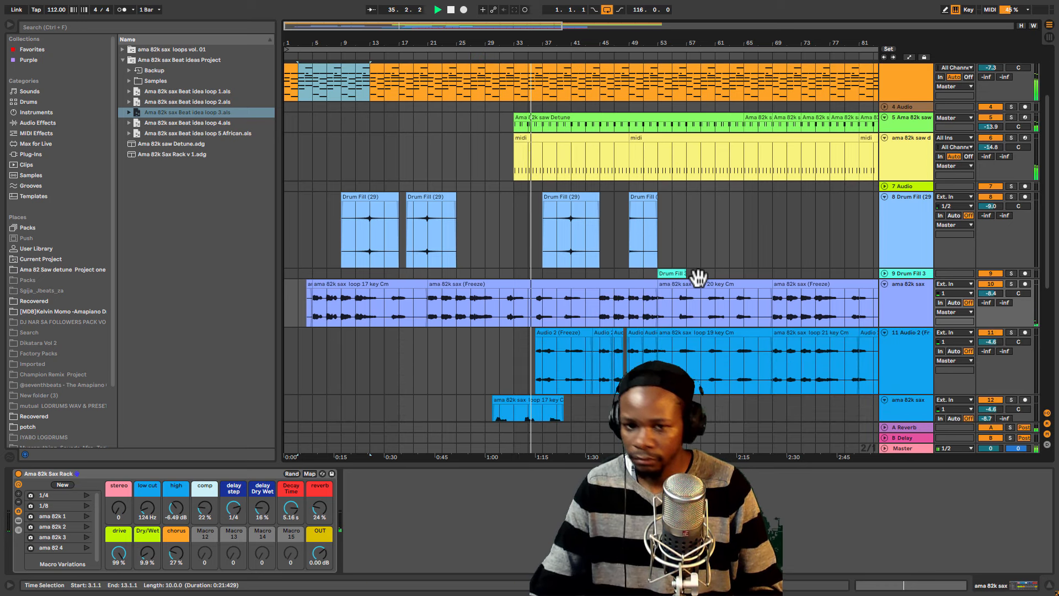
{"action": "scroll", "coordinate": [669, 287], "scroll_direction": "up", "scroll_amount": 2}
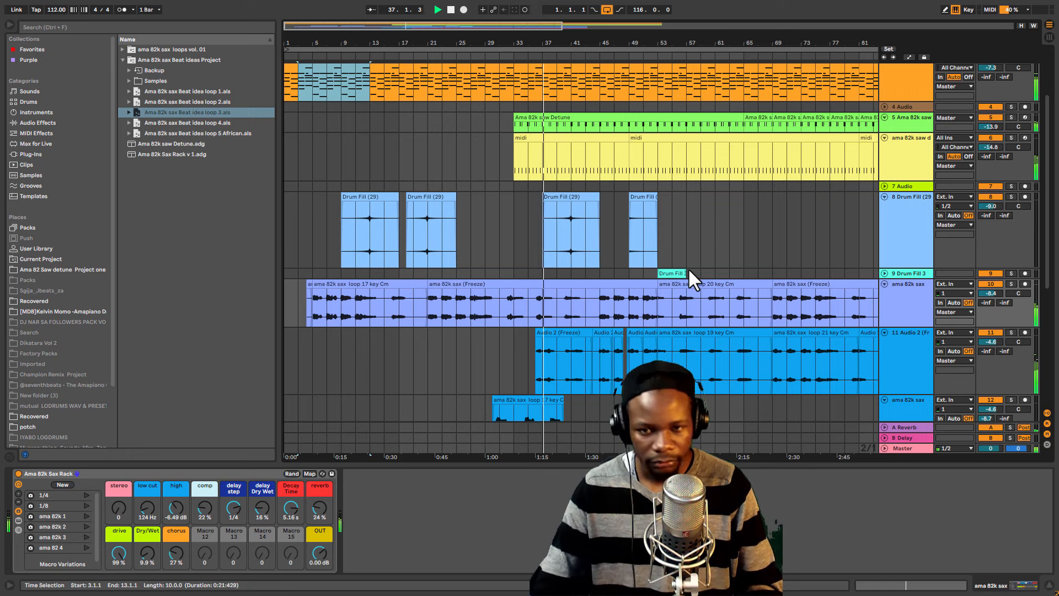
{"action": "scroll", "coordinate": [690, 281], "scroll_direction": "down", "scroll_amount": 2}
{"action": "scroll", "coordinate": [689, 292], "scroll_direction": "down", "scroll_amount": 2}
{"action": "scroll", "coordinate": [679, 229], "scroll_direction": "up", "scroll_amount": 4}
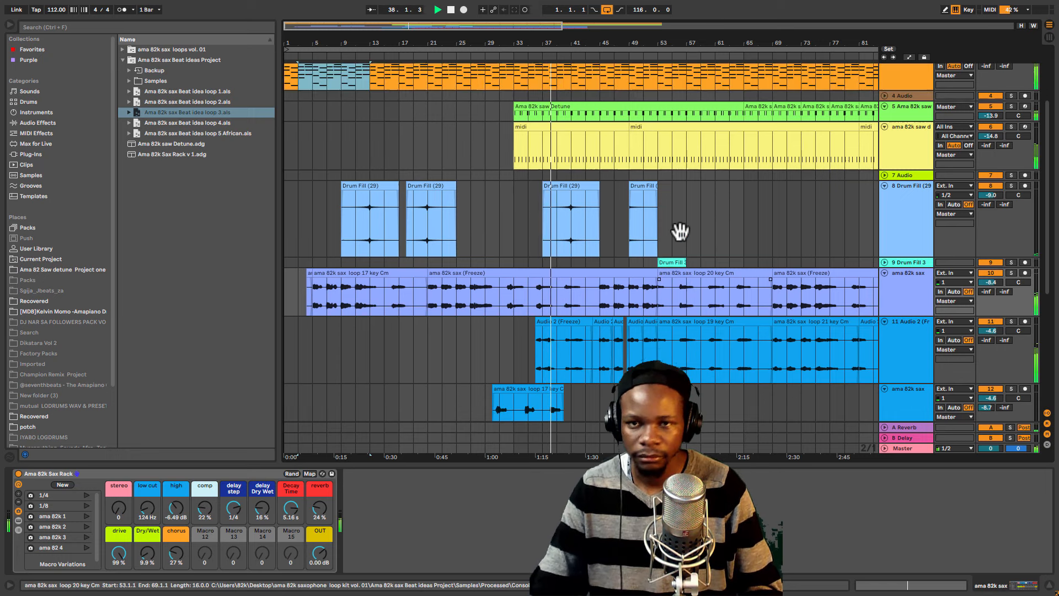
Set the volume of the Drum Fill track 8 to -8.3 dB during playback
{"action": "left_click_drag", "start_coordinate": [750, 39], "coordinate": [750, 22]}
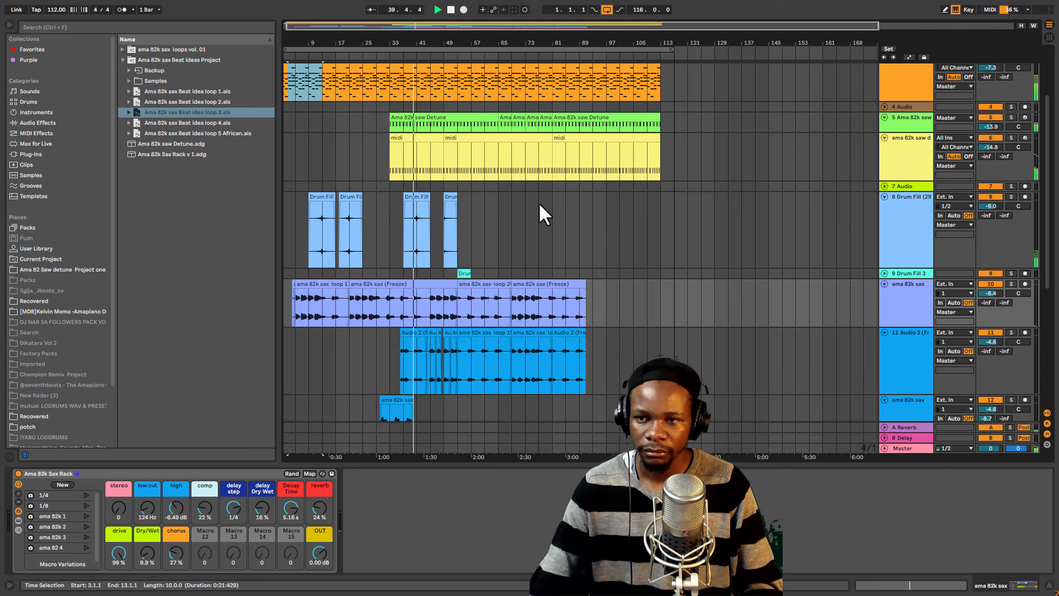
{"action": "left_click_drag", "start_coordinate": [992, 206], "coordinate": [993, 205]}
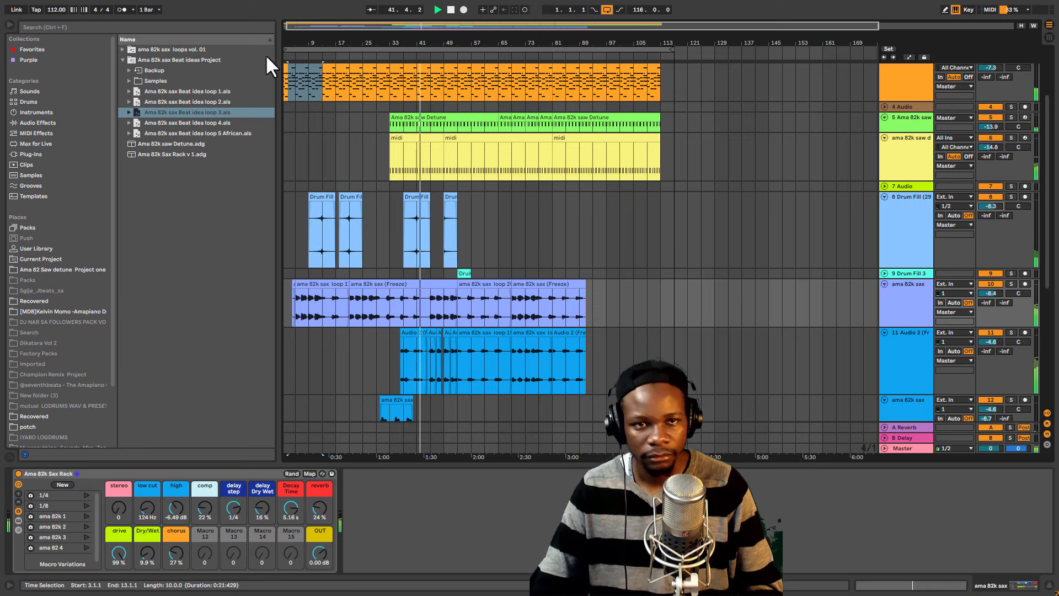
View the lower sax and echo drops tracks, stop playback, and return to the drum loop track
{"action": "scroll", "coordinate": [454, 230], "scroll_direction": "down", "scroll_amount": 8}
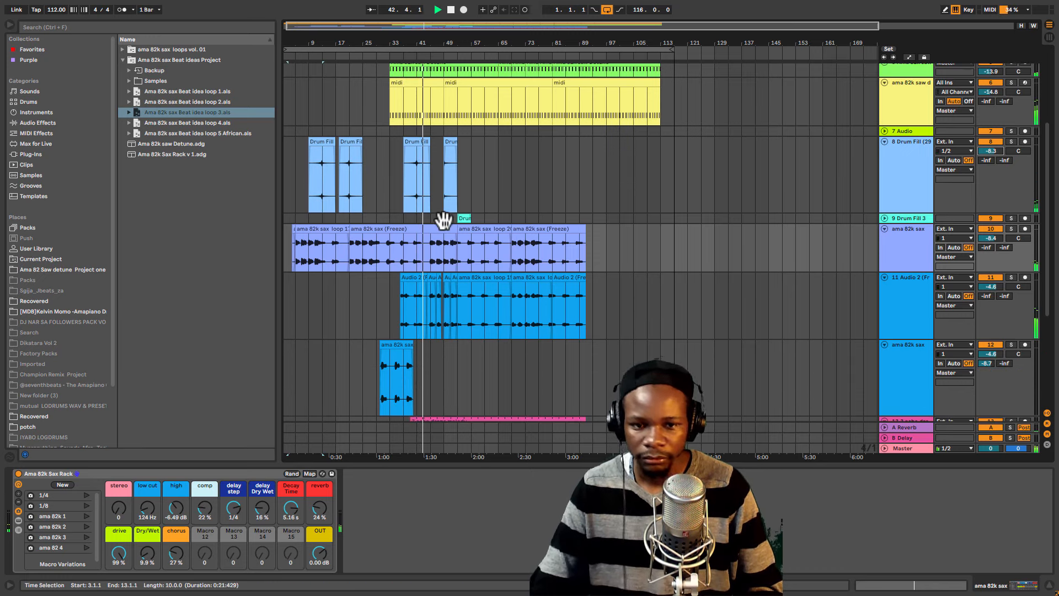
{"action": "scroll", "coordinate": [441, 226], "scroll_direction": "down", "scroll_amount": 3}
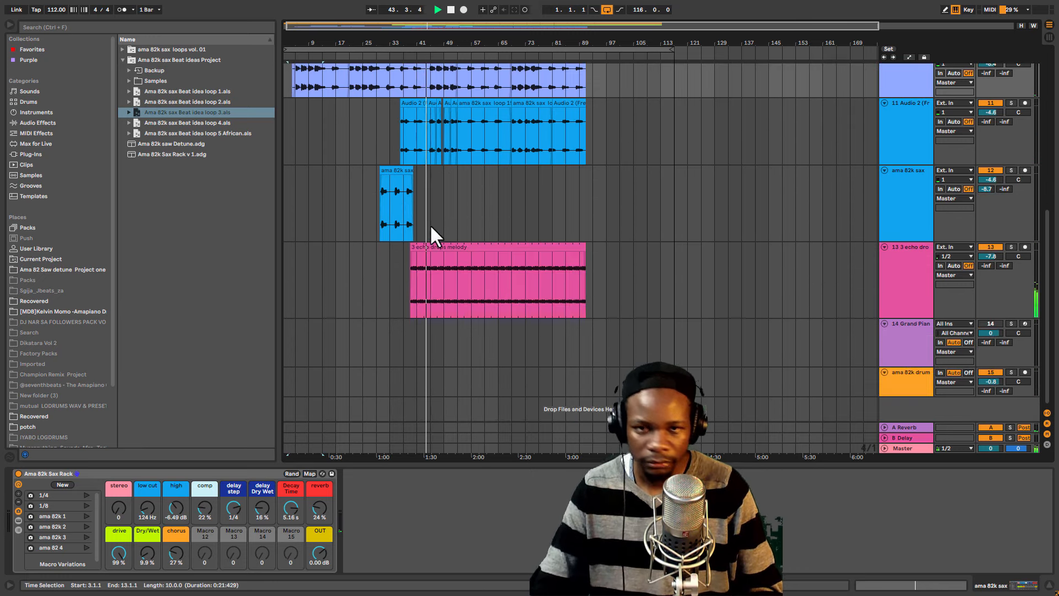
{"action": "scroll", "coordinate": [409, 204], "scroll_direction": "up", "scroll_amount": 3}
{"action": "scroll", "coordinate": [466, 319], "scroll_direction": "up", "scroll_amount": 3}
{"action": "scroll", "coordinate": [441, 286], "scroll_direction": "up", "scroll_amount": 8}
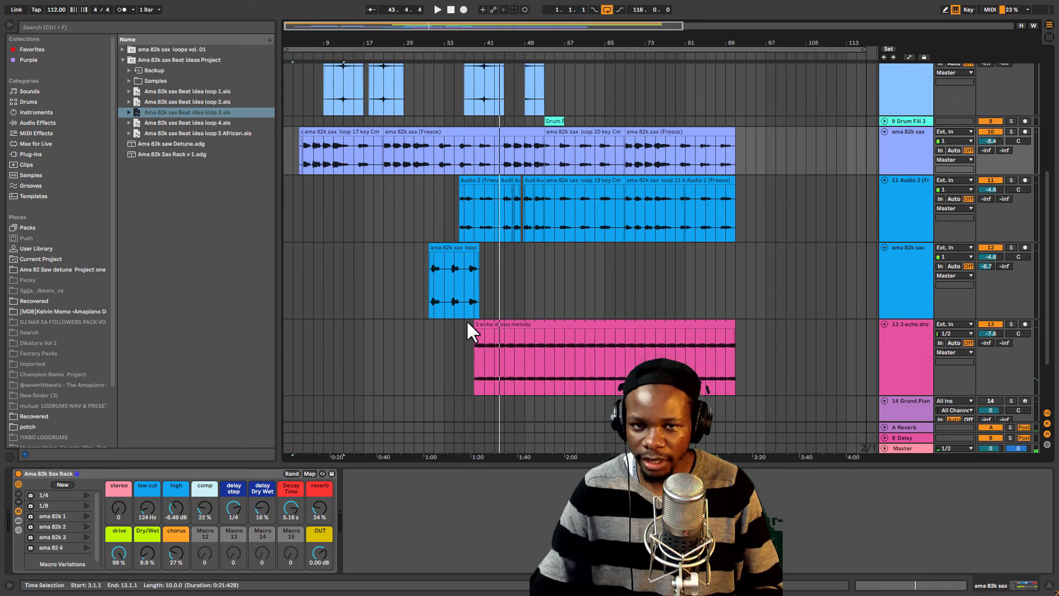
{"action": "scroll", "coordinate": [413, 265], "scroll_direction": "up", "scroll_amount": 5}
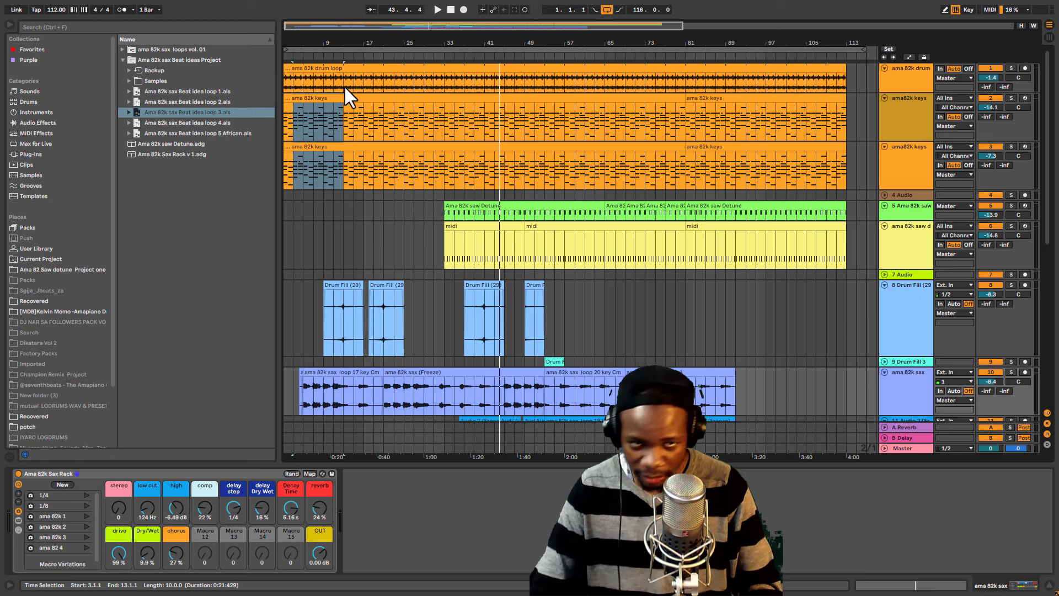
Open the set Ama 82k sax Beat idea loop 4.als without saving changes to the current set
{"action": "left_click", "coordinate": [185, 123]}
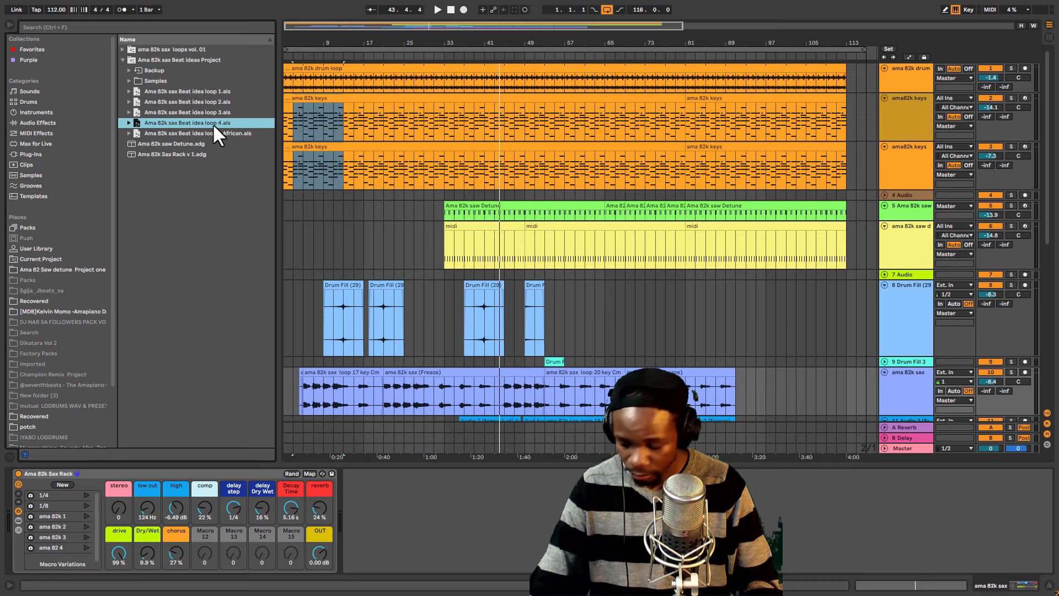
{"action": "double_click", "coordinate": [212, 123]}
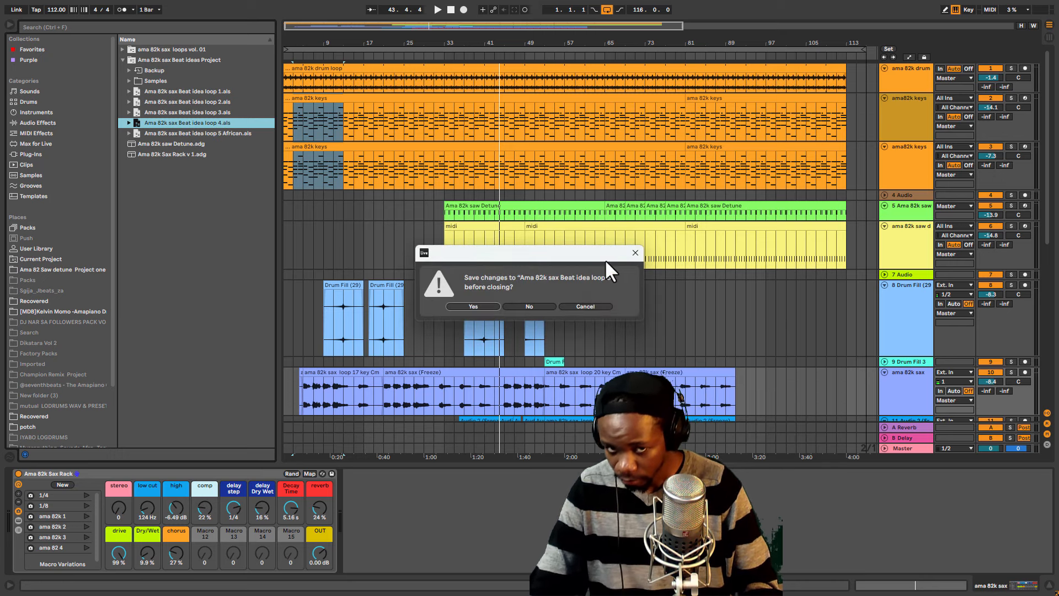
{"action": "left_click", "coordinate": [531, 304]}
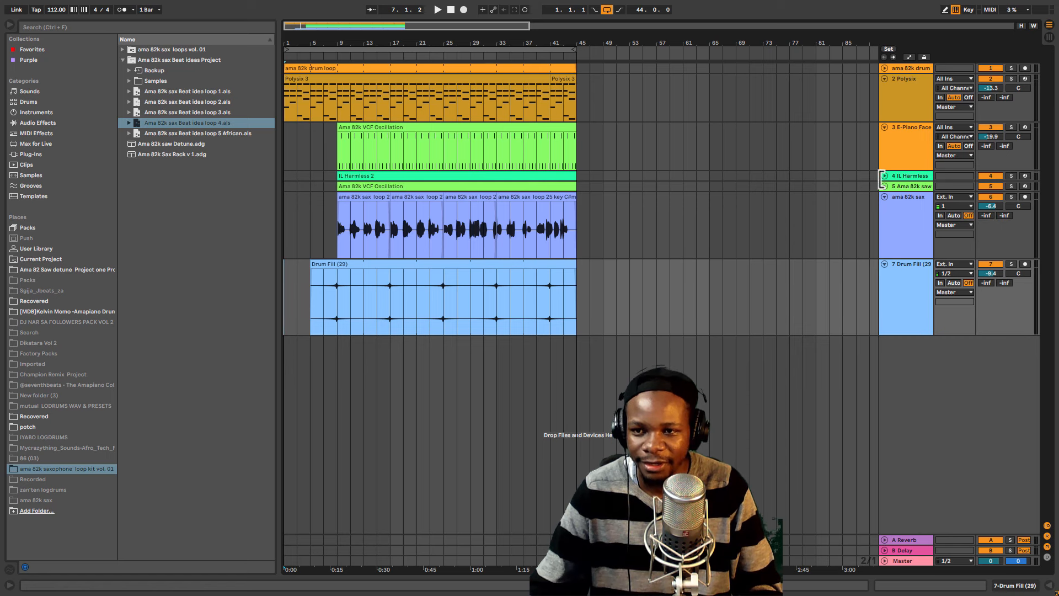
Unfold tracks 4 and 5, select bars 10 to 45 on track 4, and open the first clip on track 2
{"action": "left_click", "coordinate": [884, 186]}
{"action": "left_click", "coordinate": [885, 175]}
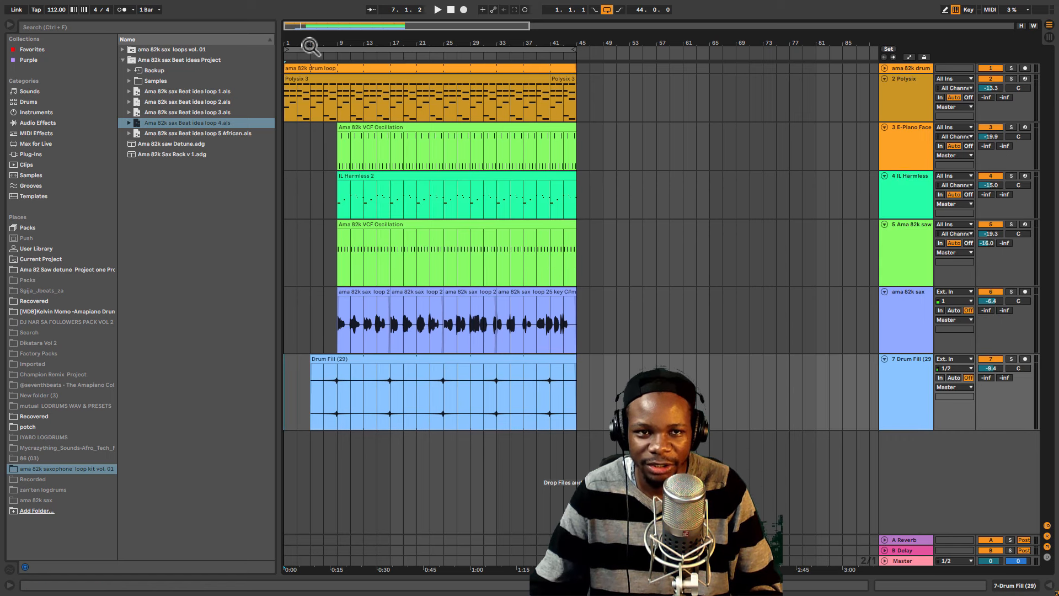
{"action": "left_click_drag", "start_coordinate": [310, 47], "coordinate": [755, 202]}
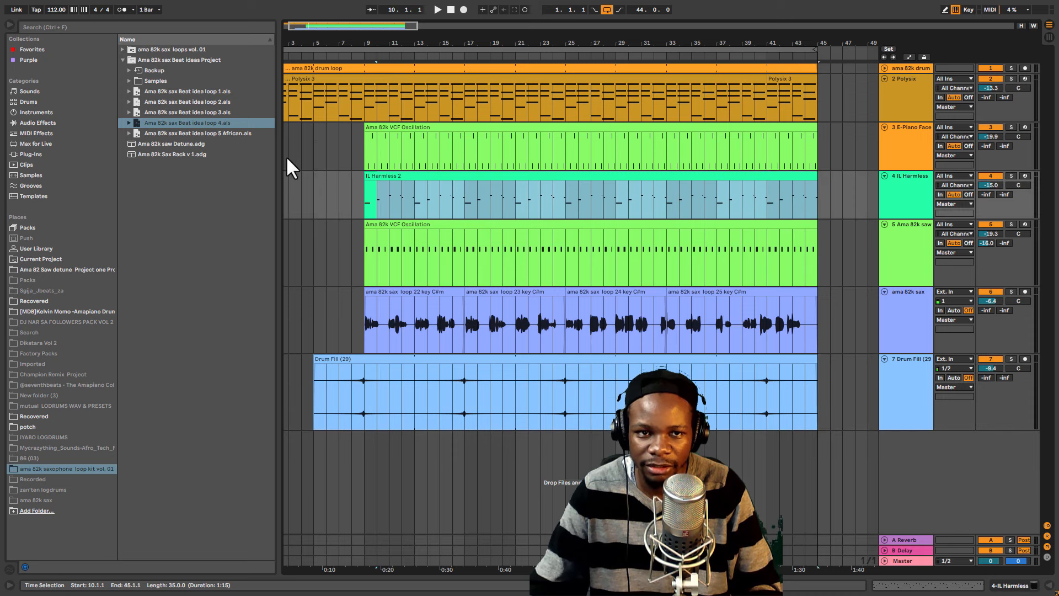
{"action": "double_click", "coordinate": [289, 80]}
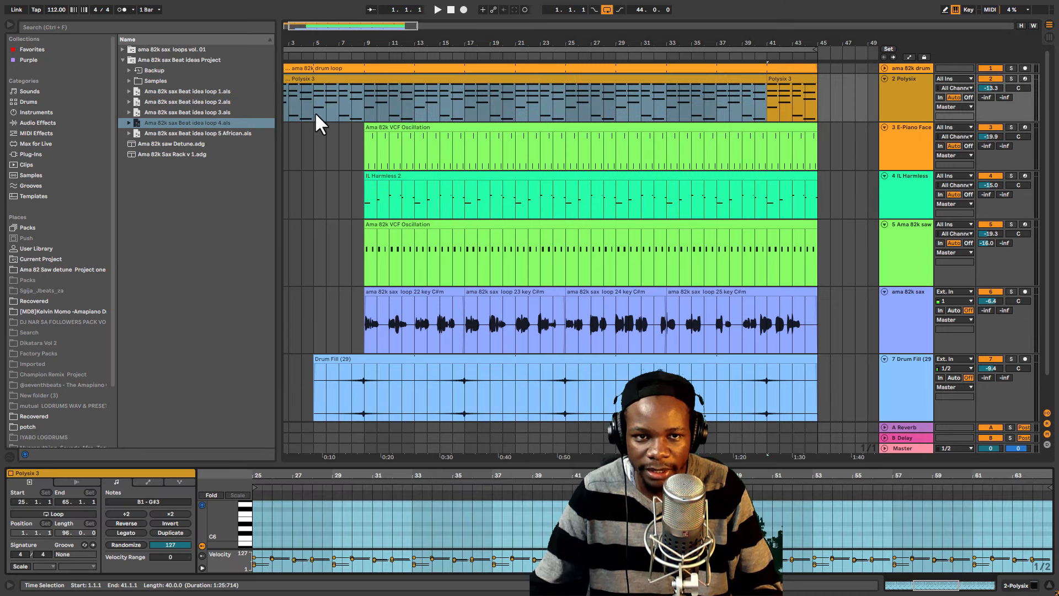
Play the beat idea 4 arrangement, check the sax loop 24 key C#m clip, mark bar 25 on the sax track, and stop playback
{"action": "key", "text": "space"}
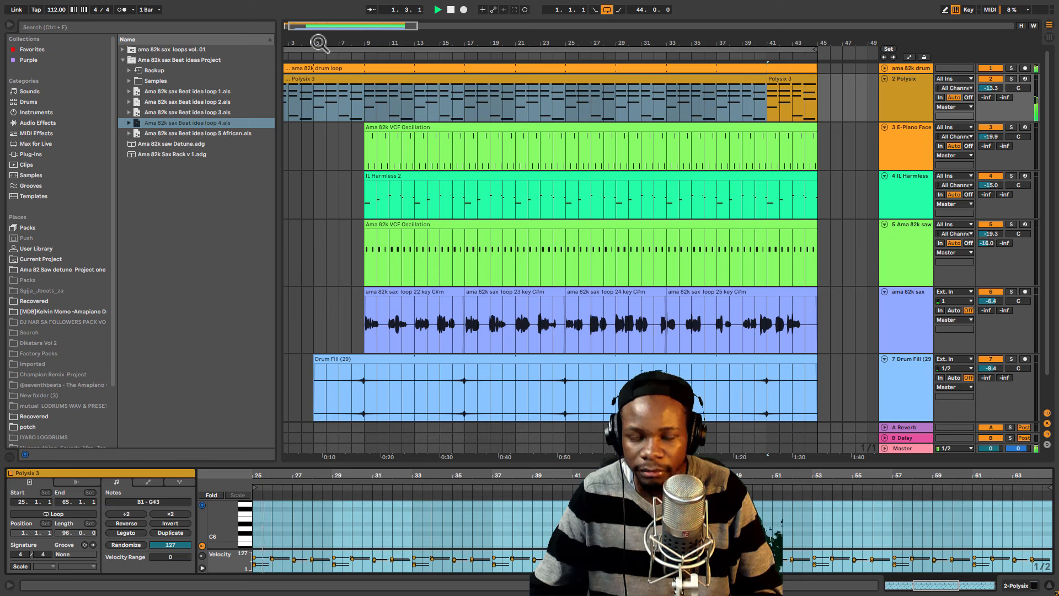
{"action": "left_click_drag", "start_coordinate": [317, 45], "coordinate": [317, 38]}
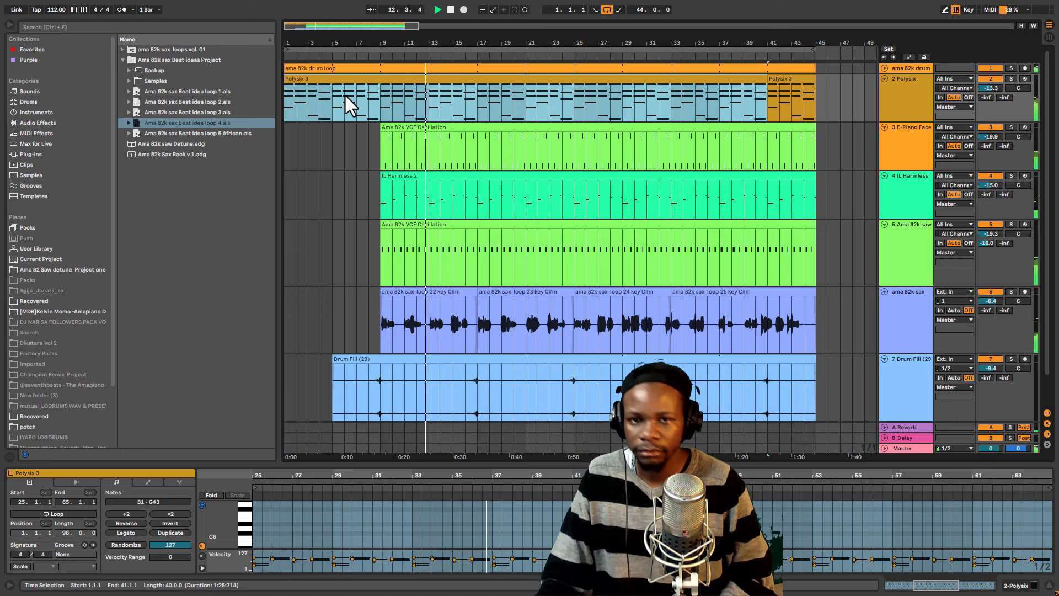
{"action": "scroll", "coordinate": [441, 217], "scroll_direction": "down", "scroll_amount": 2}
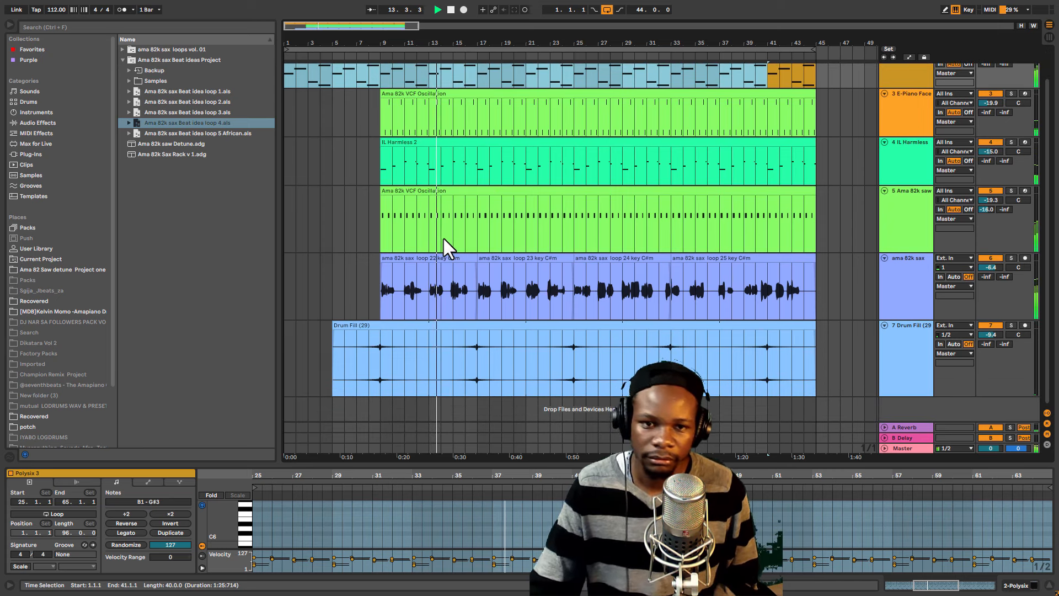
{"action": "scroll", "coordinate": [513, 195], "scroll_direction": "up", "scroll_amount": 2}
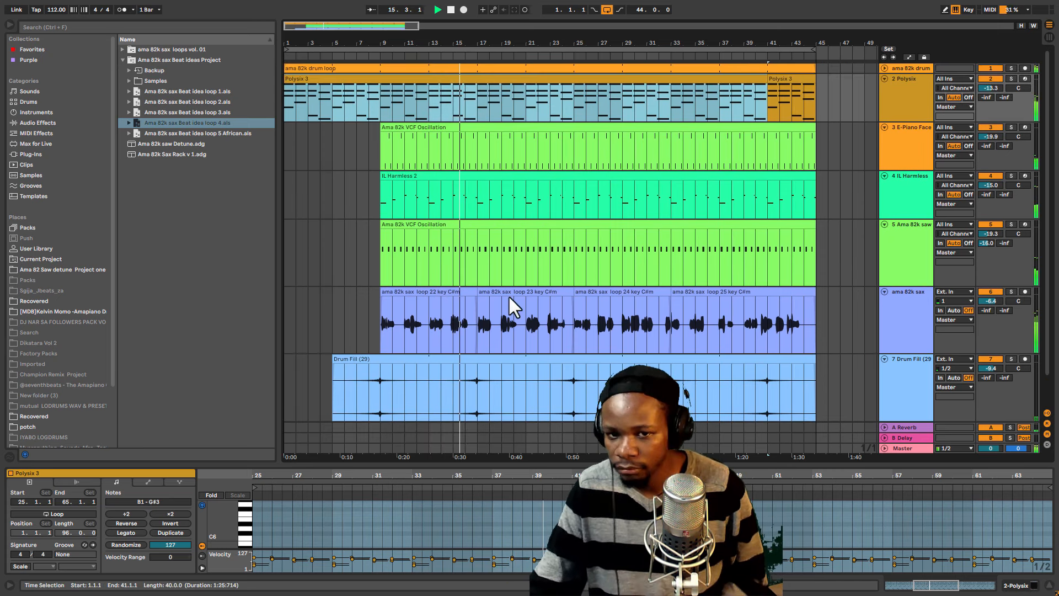
{"action": "left_click", "coordinate": [588, 289]}
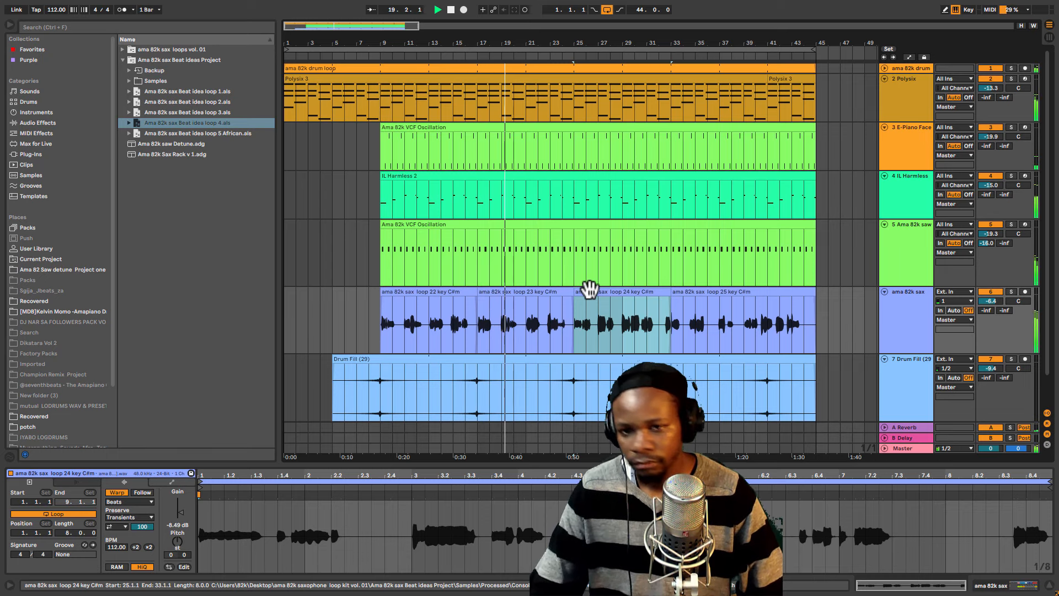
{"action": "left_click", "coordinate": [572, 327]}
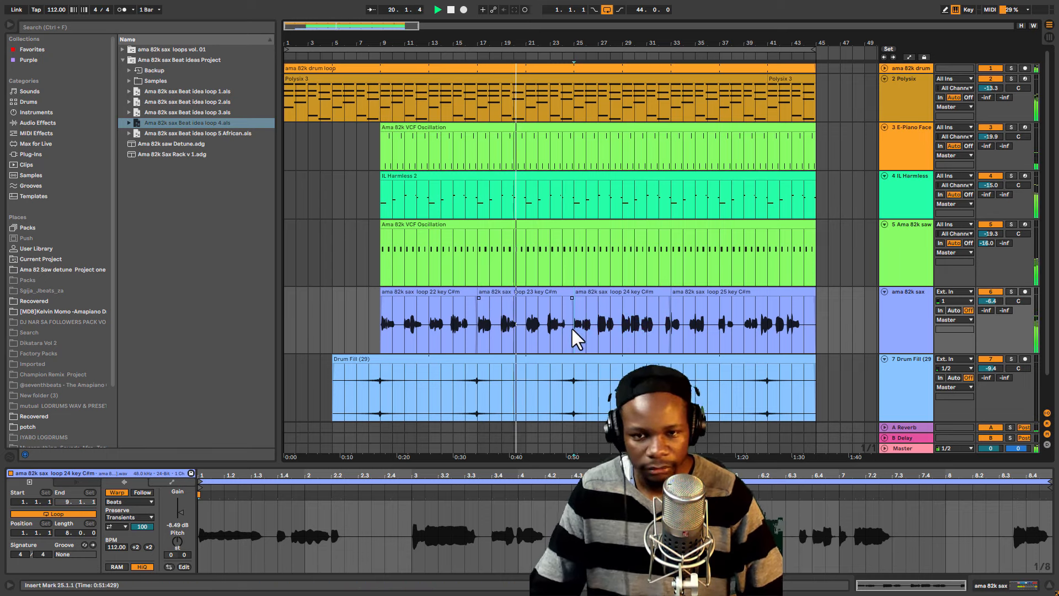
{"action": "key", "text": "space"}
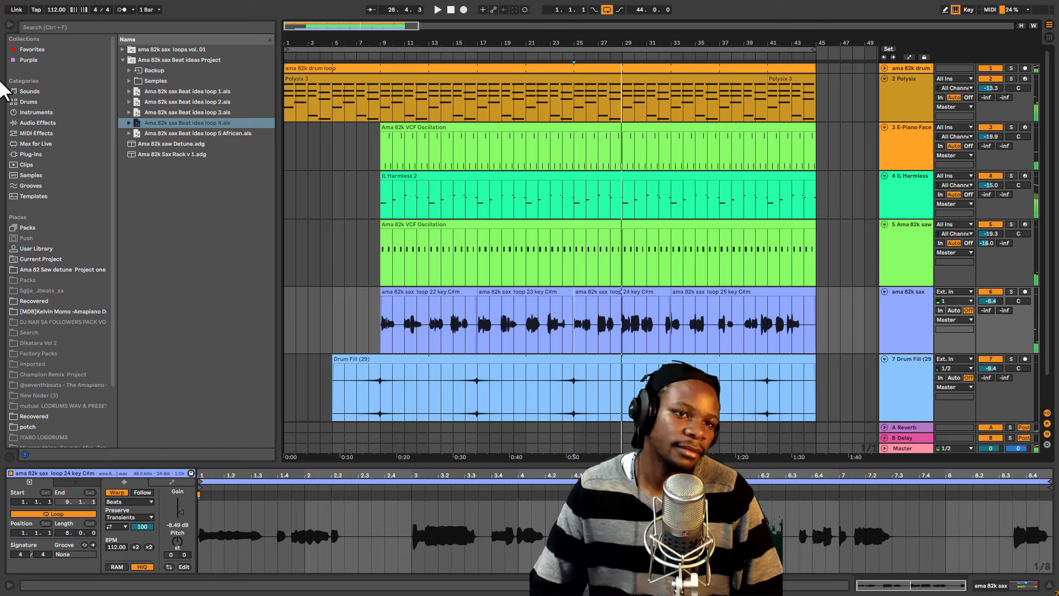
Open the set Ama 82k sax Beat idea loop 5 African.als without saving changes to the current set
{"action": "left_click", "coordinate": [177, 134]}
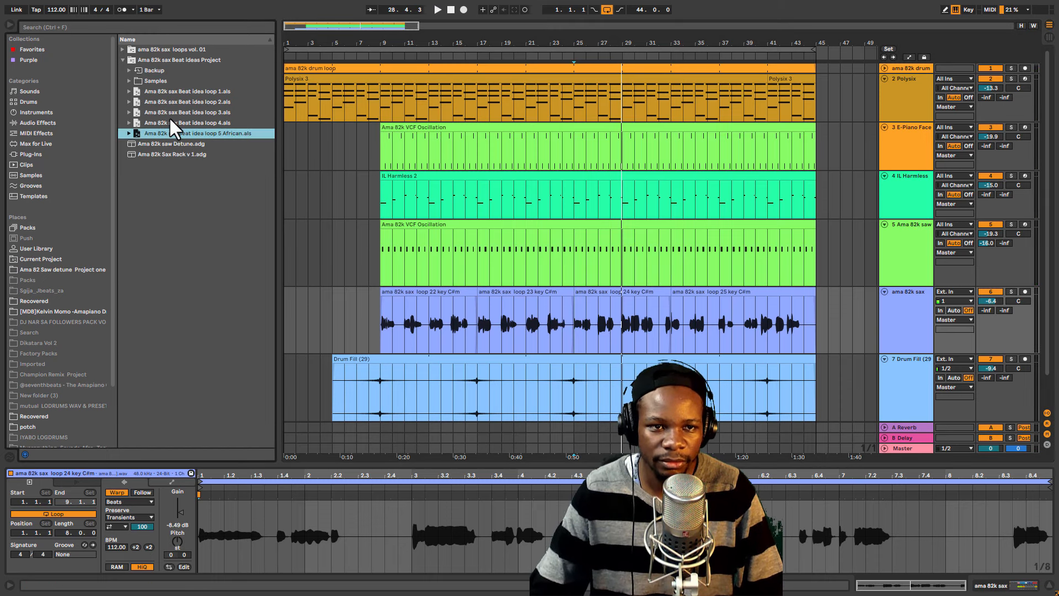
{"action": "double_click", "coordinate": [171, 133]}
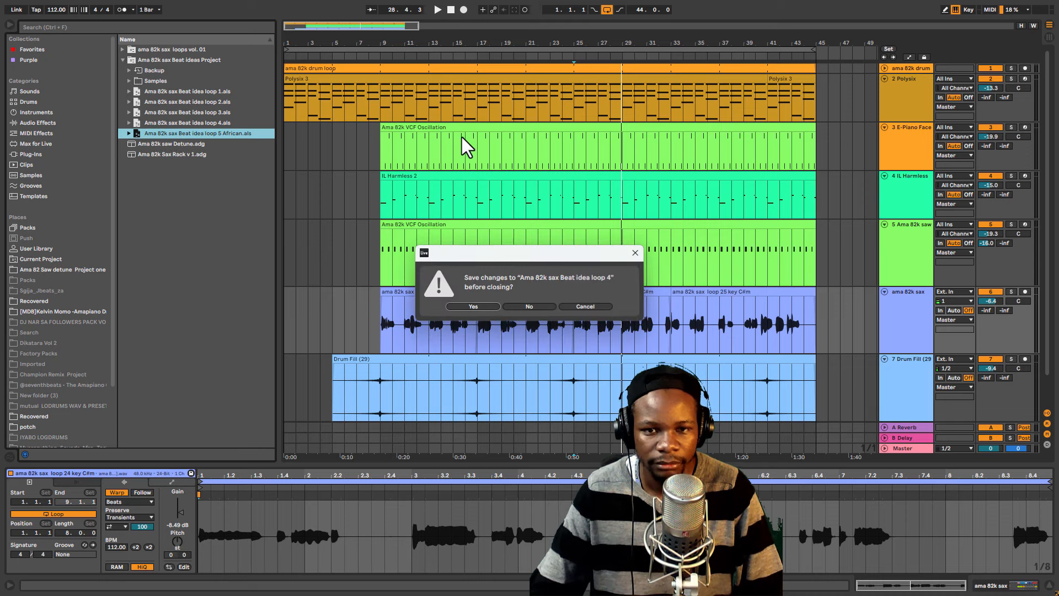
{"action": "left_click", "coordinate": [531, 306]}
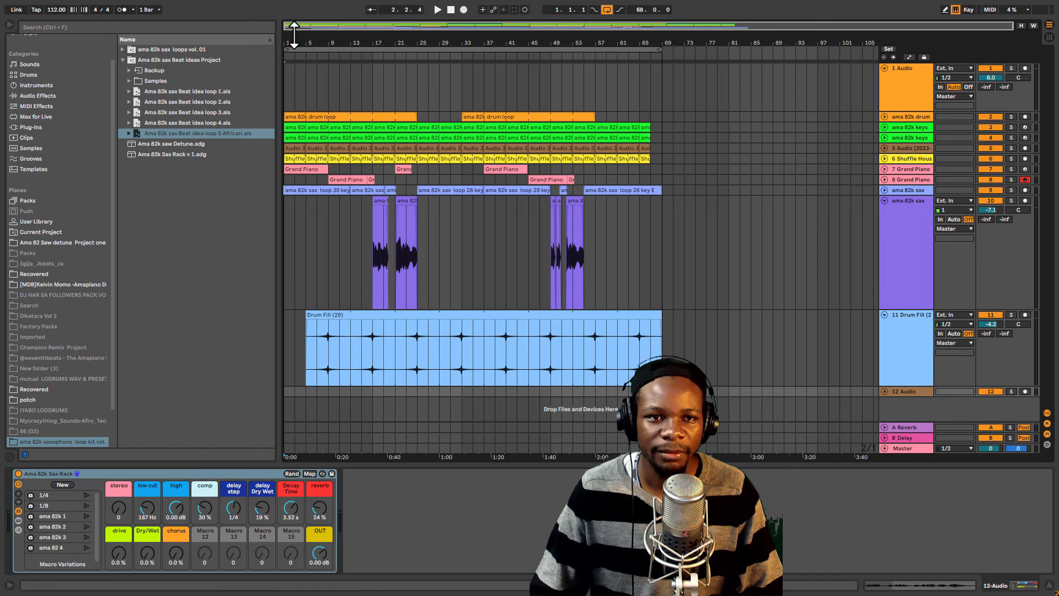
Briefly unfold the Shuffle House track to view its waveform, fold it again, and start playback from the beginning
{"action": "left_click_drag", "start_coordinate": [294, 42], "coordinate": [294, 103]}
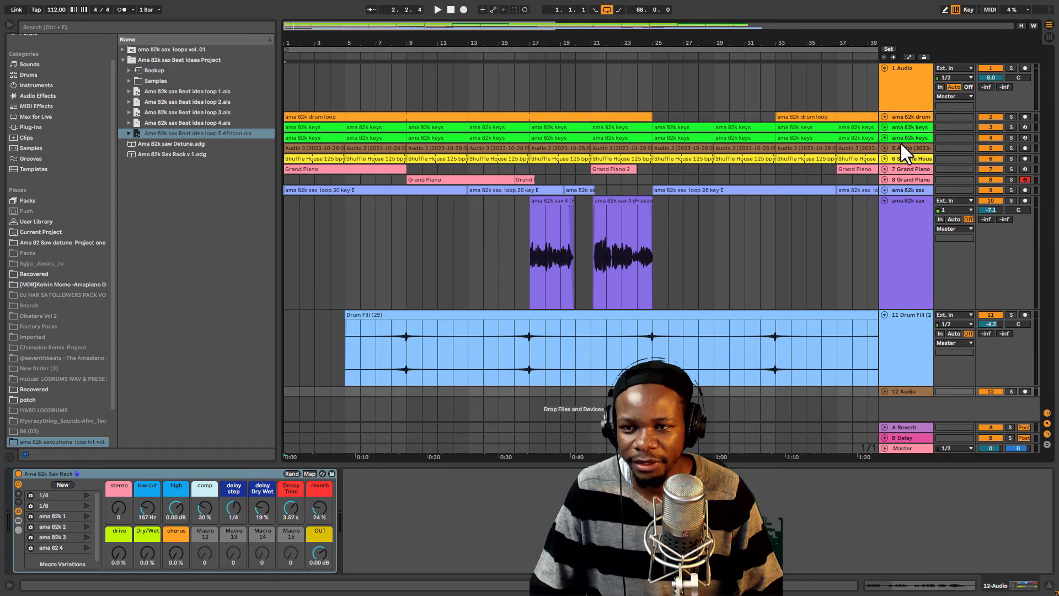
{"action": "left_click", "coordinate": [885, 158]}
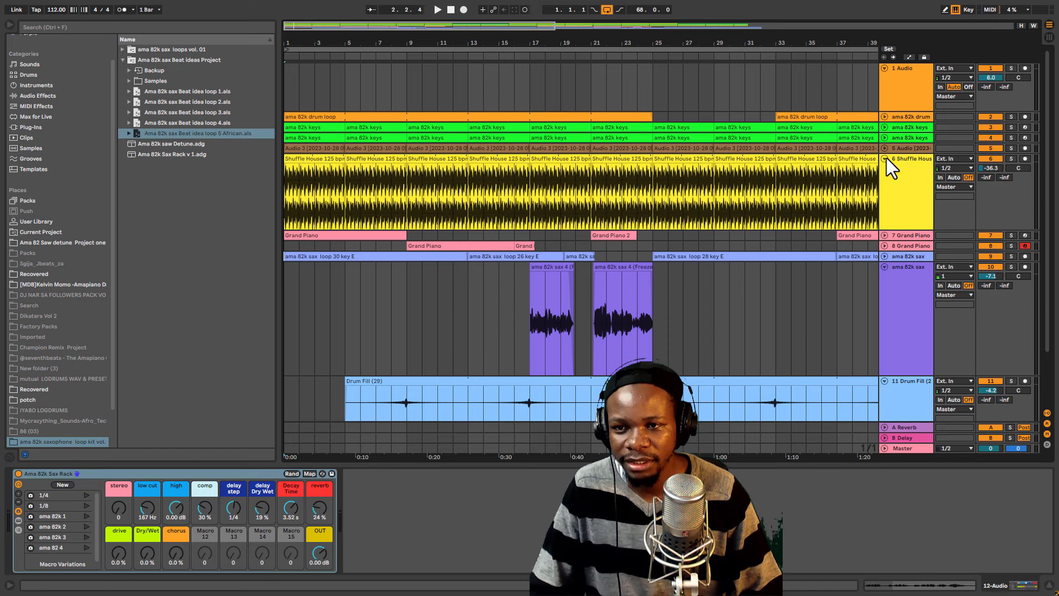
{"action": "left_click", "coordinate": [886, 157]}
{"action": "key", "text": "space"}
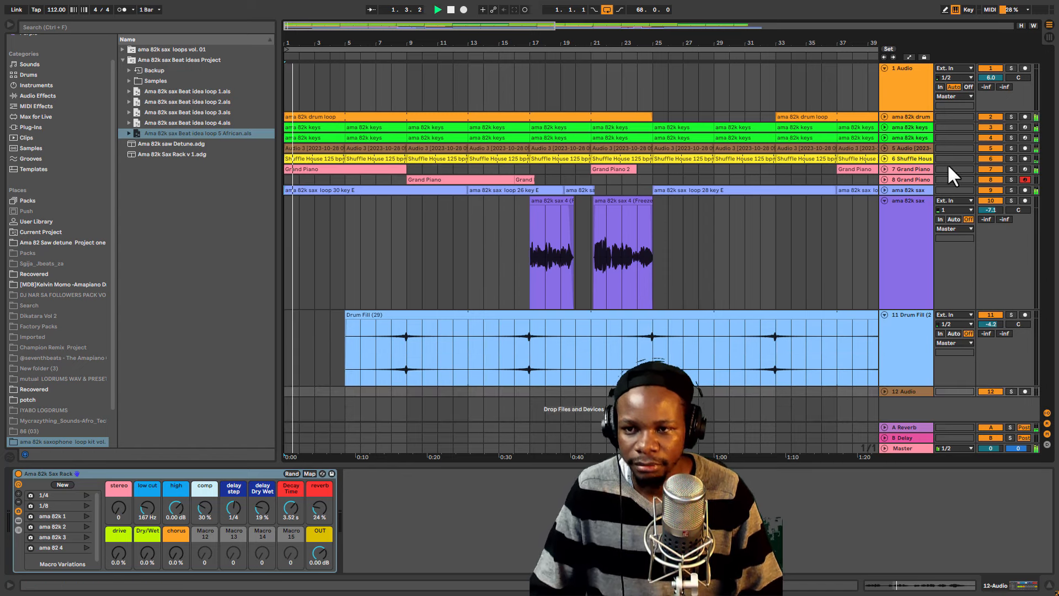
Set the volume of Grand Piano track 7 to -11.9 dB during playback, unfolding the track for the change and folding it again
{"action": "left_click", "coordinate": [885, 169]}
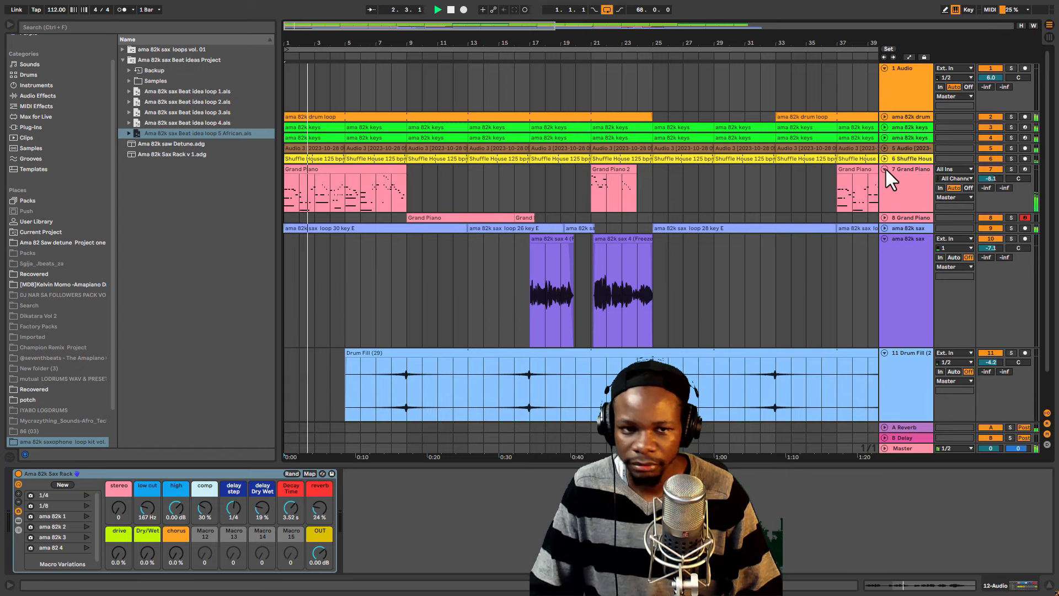
{"action": "left_click_drag", "start_coordinate": [992, 176], "coordinate": [991, 199]}
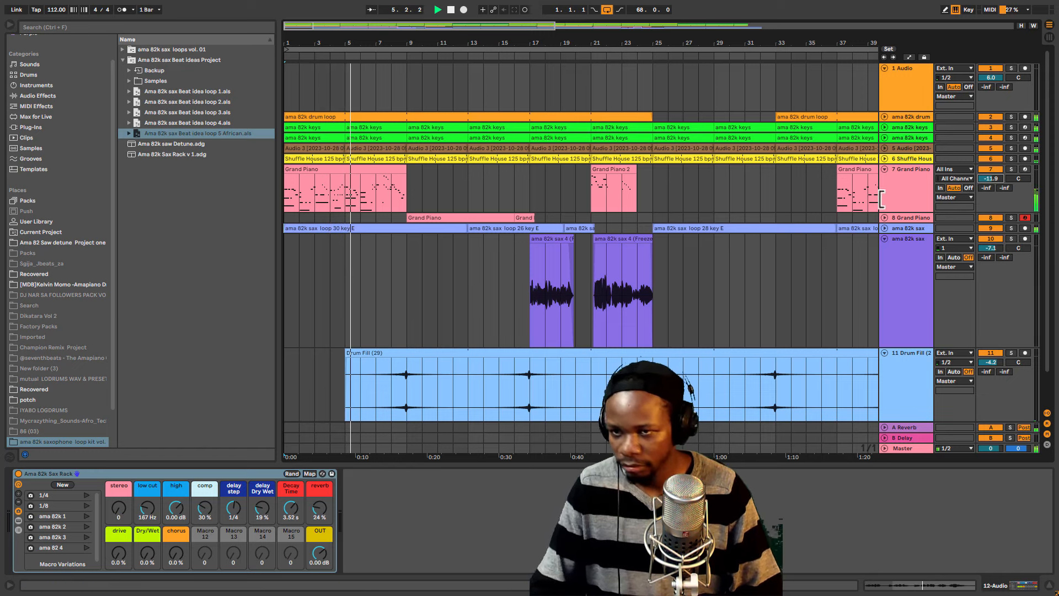
{"action": "left_click", "coordinate": [885, 169]}
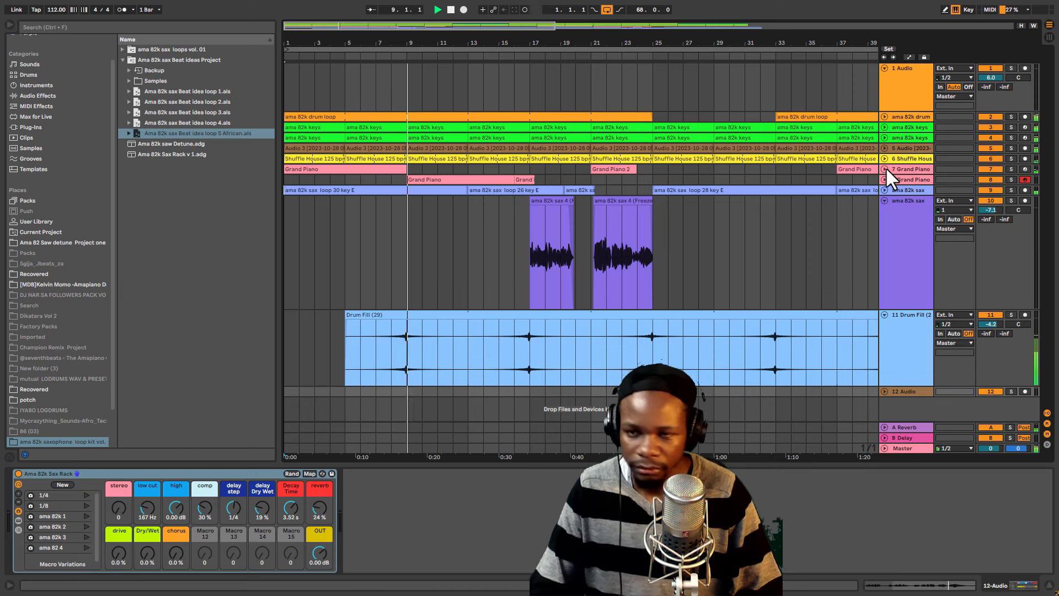
Unfold the ama 82k sax track 9 and increase its height to show the loop waveforms more clearly
{"action": "left_click", "coordinate": [885, 190]}
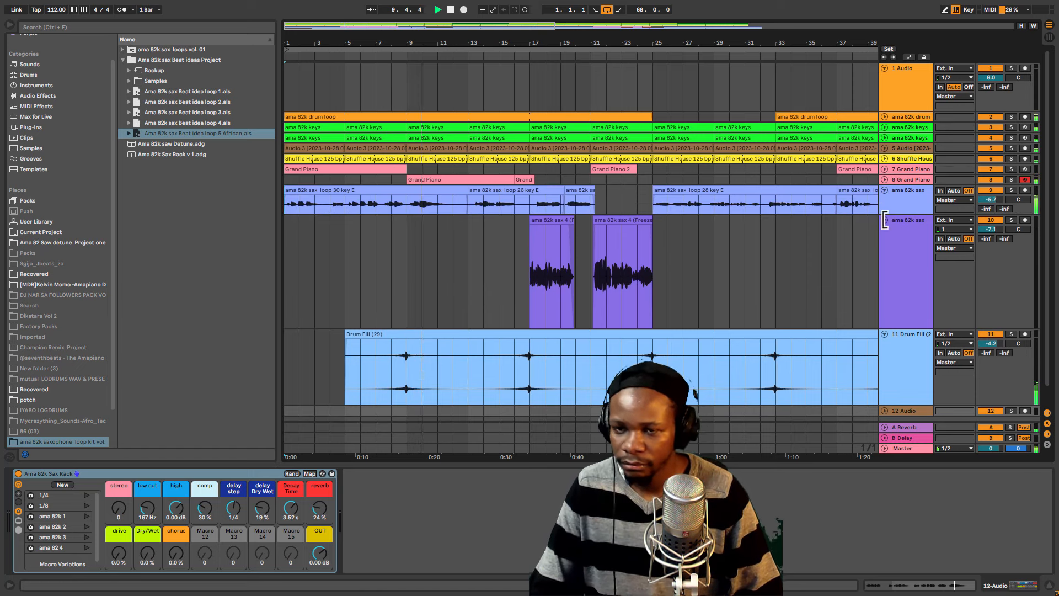
{"action": "left_click_drag", "start_coordinate": [902, 214], "coordinate": [901, 252]}
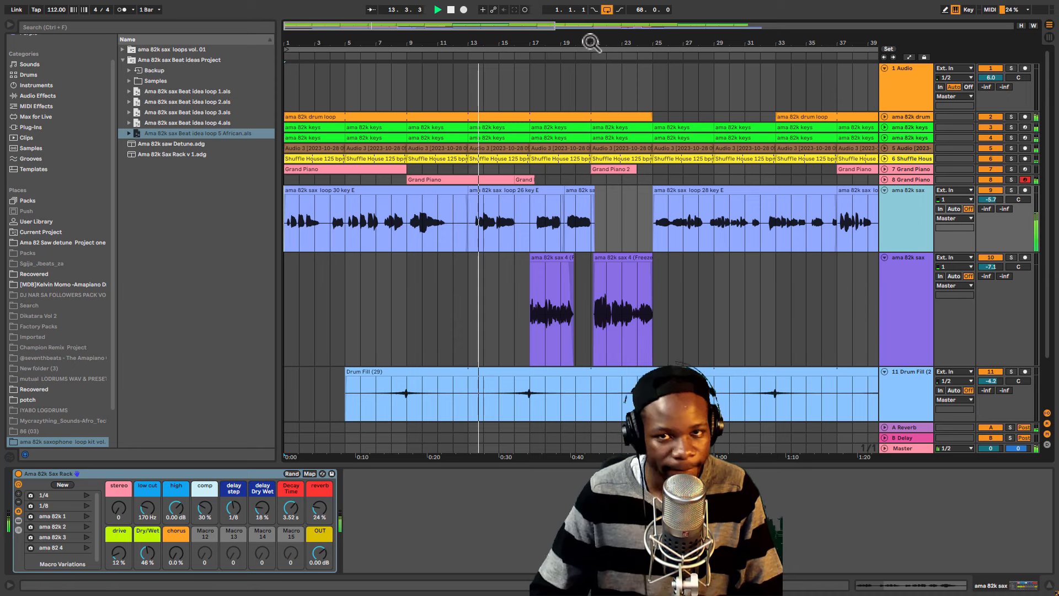
{"action": "left_click_drag", "start_coordinate": [591, 42], "coordinate": [590, 22]}
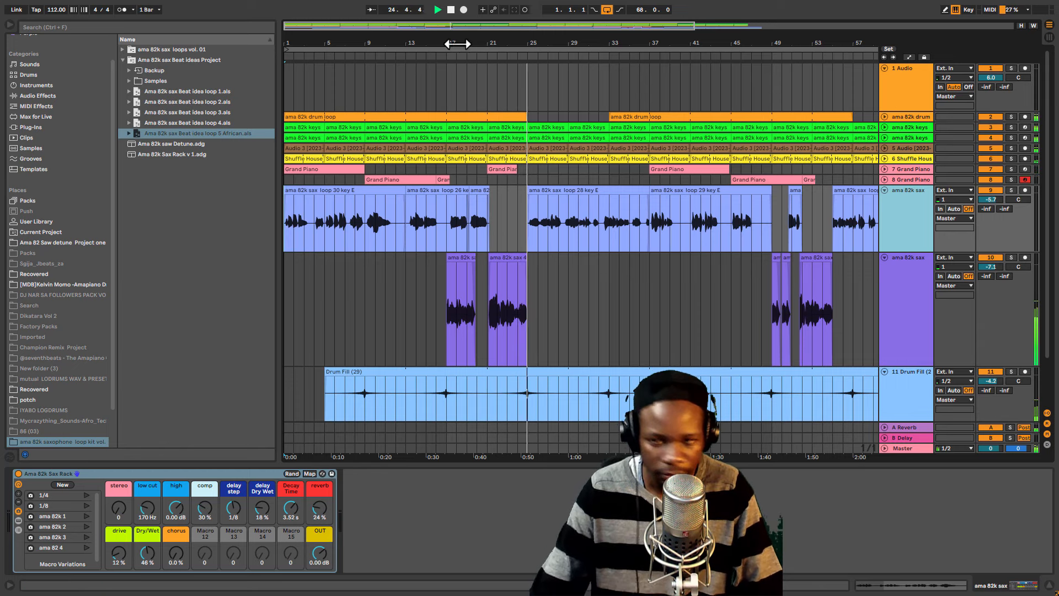
Mark bar 25 on sax track 9, look over the whole arrangement while it plays, and stop playback
{"action": "left_click", "coordinate": [524, 213]}
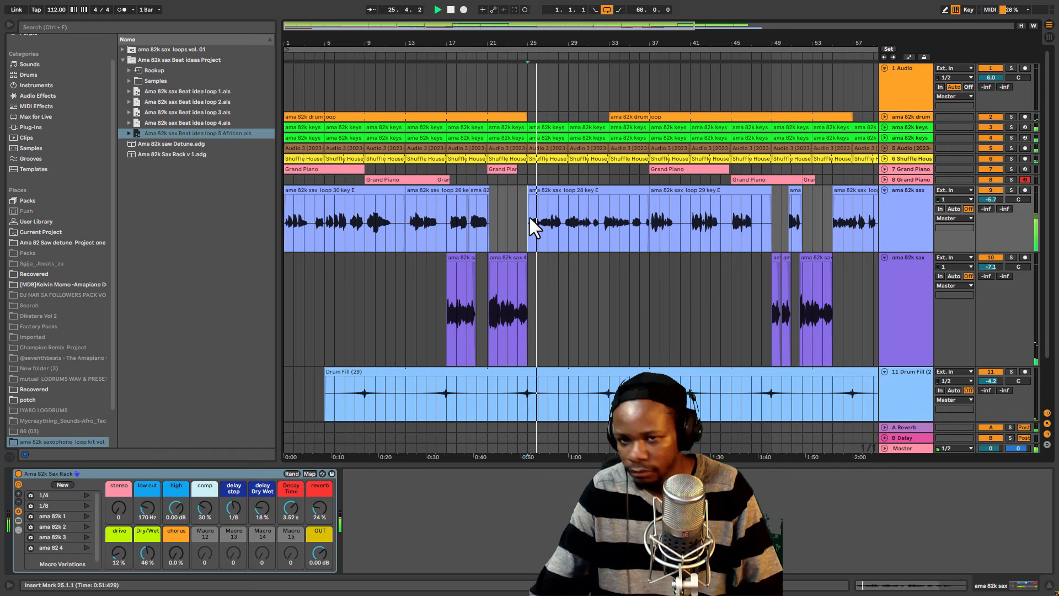
{"action": "scroll", "coordinate": [531, 133], "scroll_direction": "down", "scroll_amount": 3}
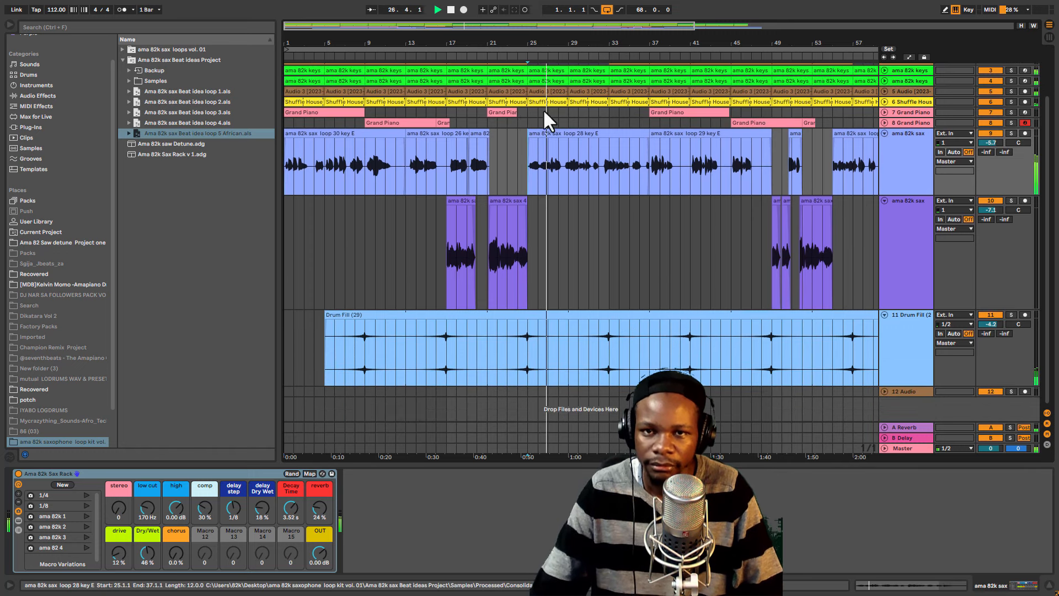
{"action": "left_click_drag", "start_coordinate": [553, 41], "coordinate": [553, 17]}
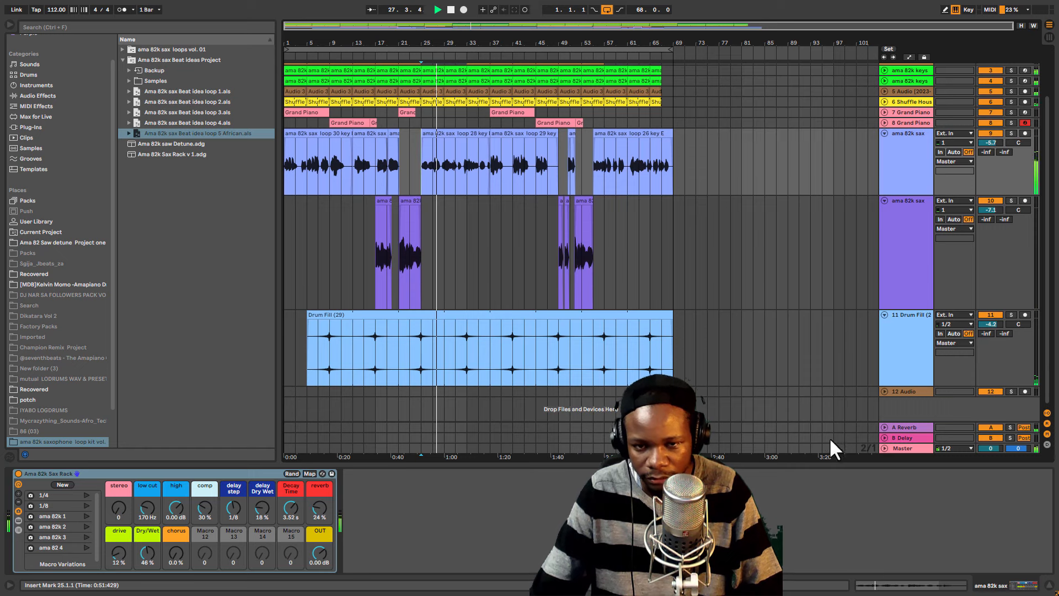
{"action": "scroll", "coordinate": [482, 165], "scroll_direction": "up", "scroll_amount": 2}
{"action": "left_click_drag", "start_coordinate": [472, 147], "coordinate": [472, 148]}
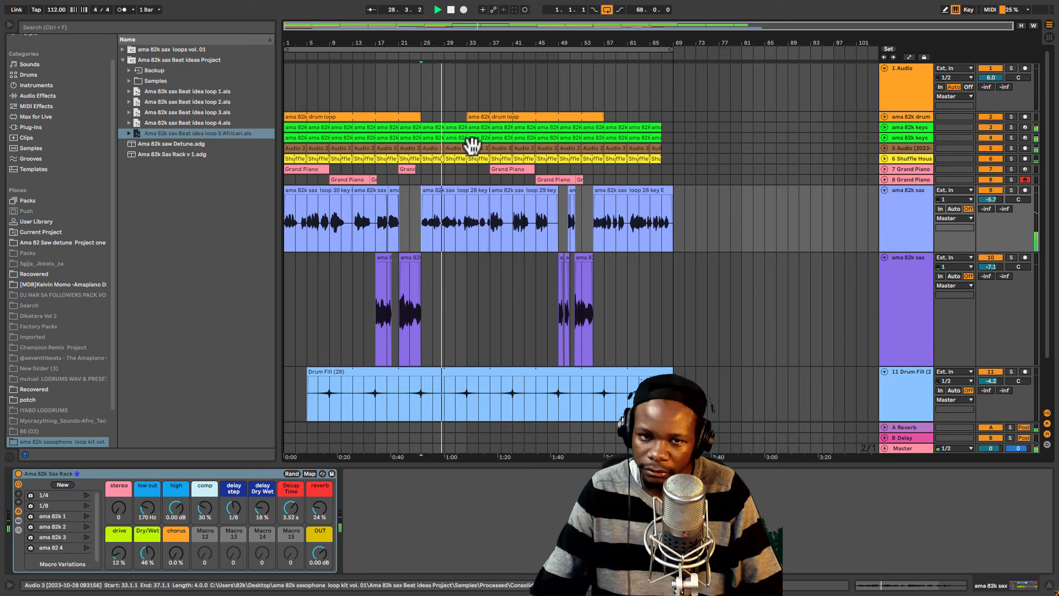
{"action": "key", "text": "space"}
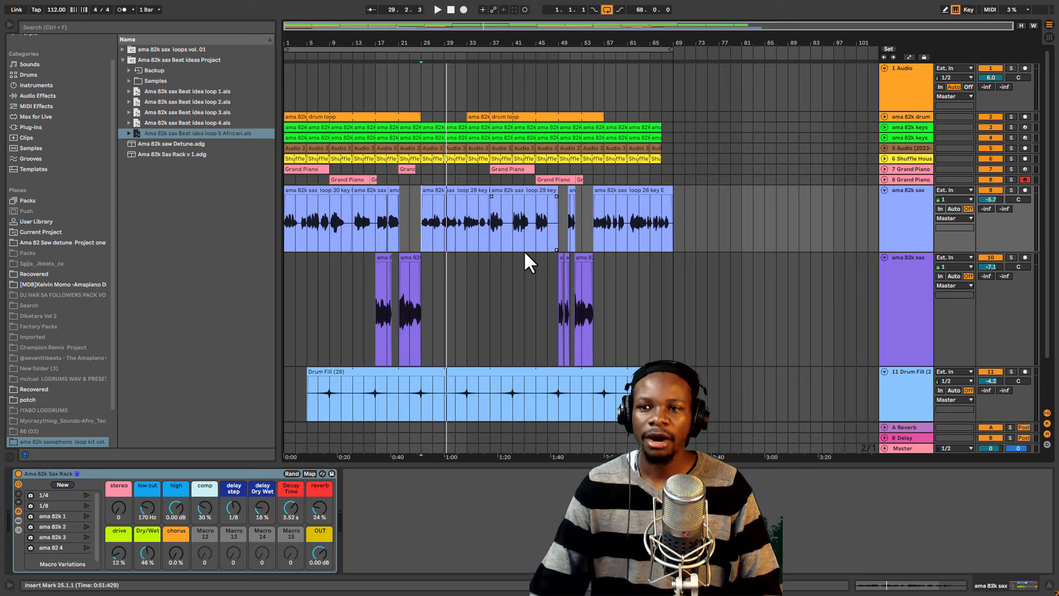
{"action": "scroll", "coordinate": [517, 335], "scroll_direction": "down", "scroll_amount": 2}
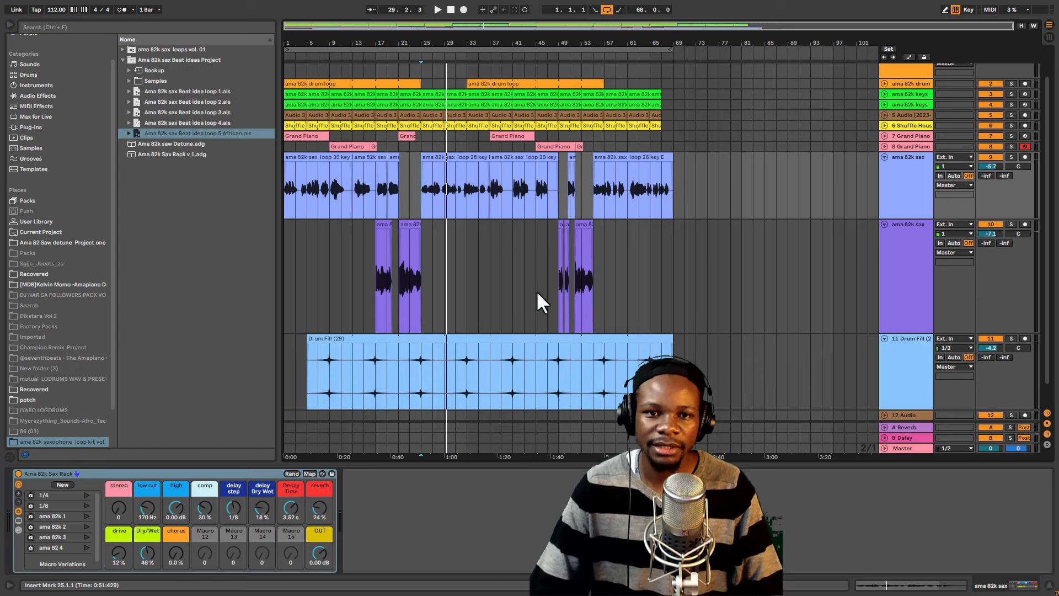
{"action": "left_click_drag", "start_coordinate": [303, 42], "coordinate": [309, 75]}
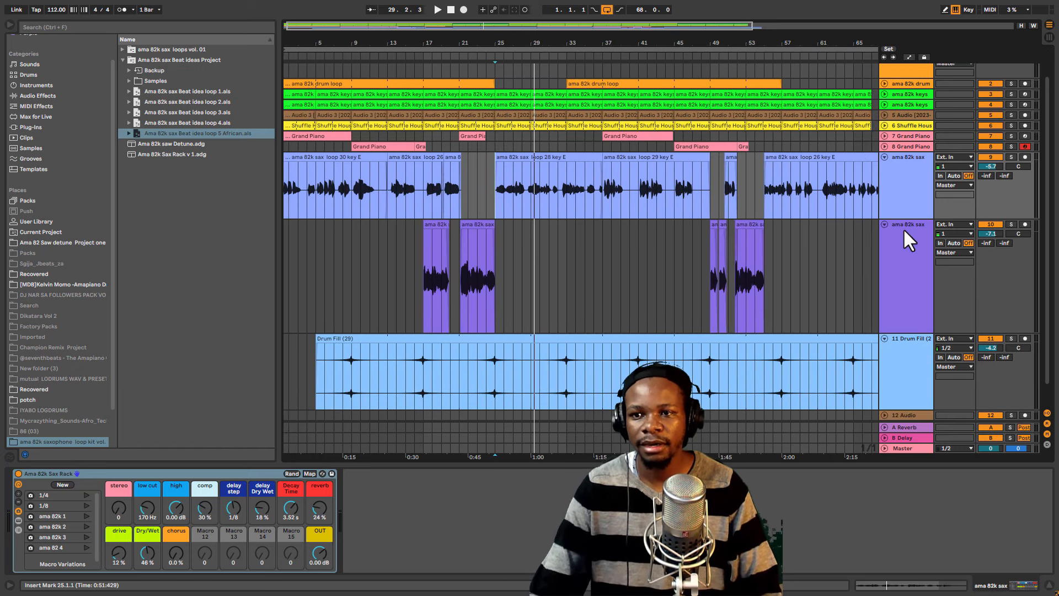